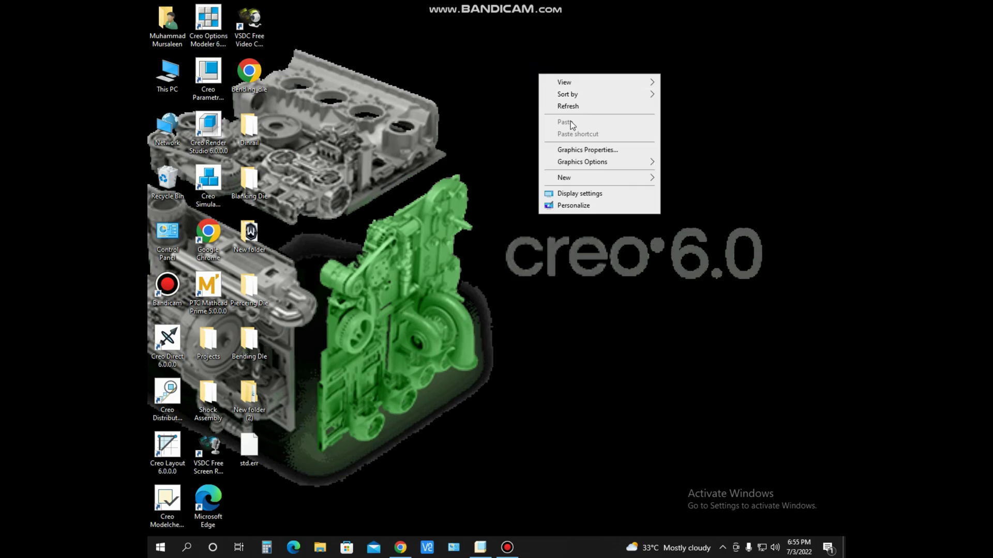
left_click(570, 105)
right_click(561, 104)
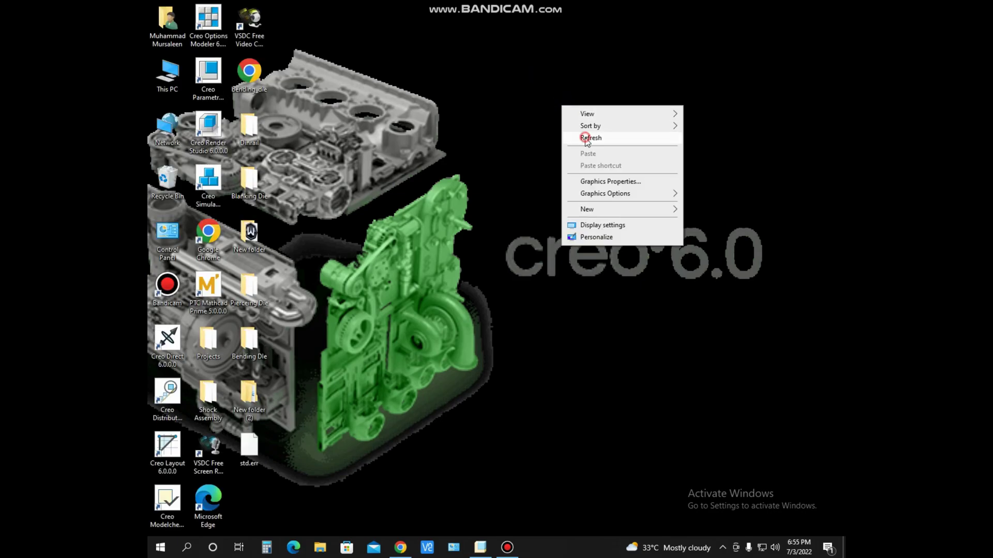
left_click(590, 138)
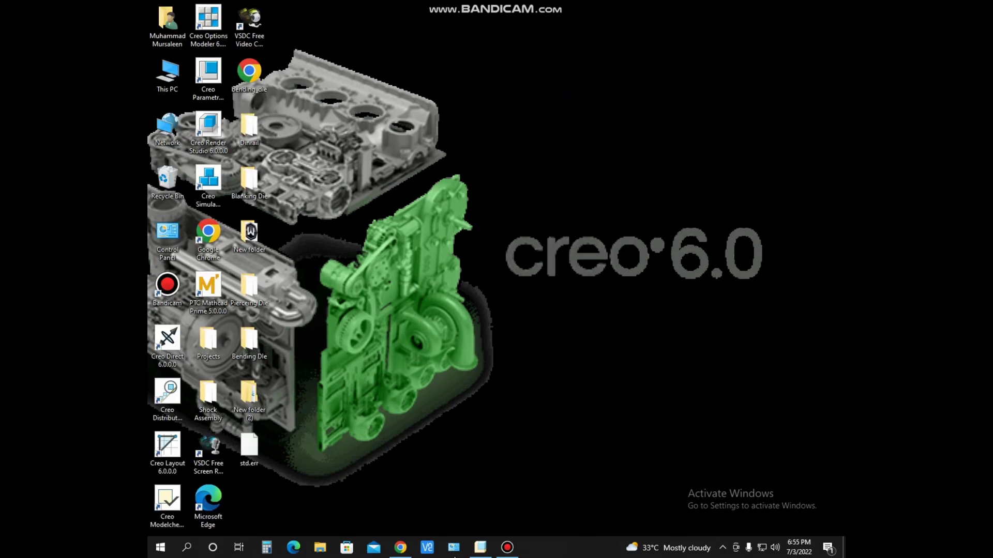
- Switch to Creo to inspect the BLANKING_DIE assembly from several sides, and study the Die drawing sheet in bending_die.pdf
left_click(481, 551)
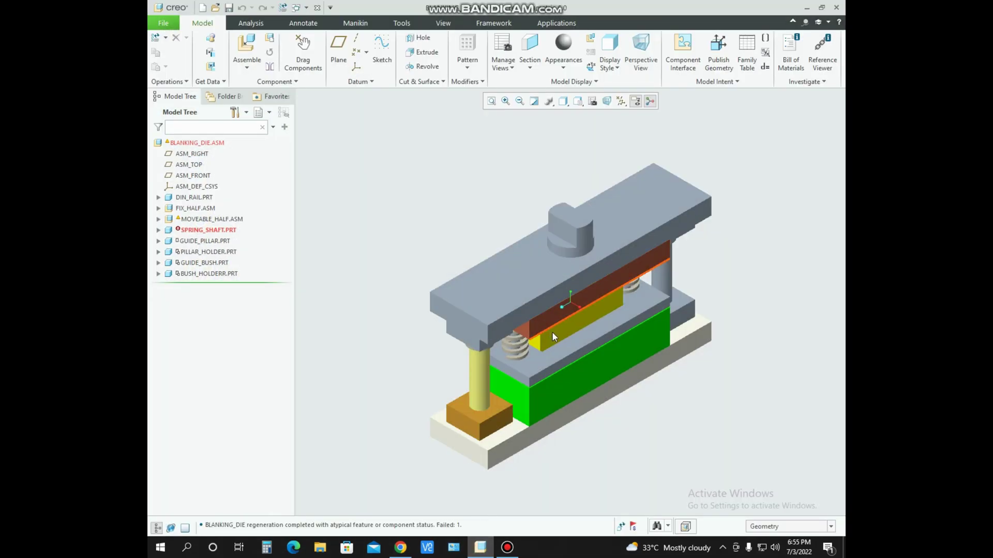
middle_click_drag(551, 368, 514, 285)
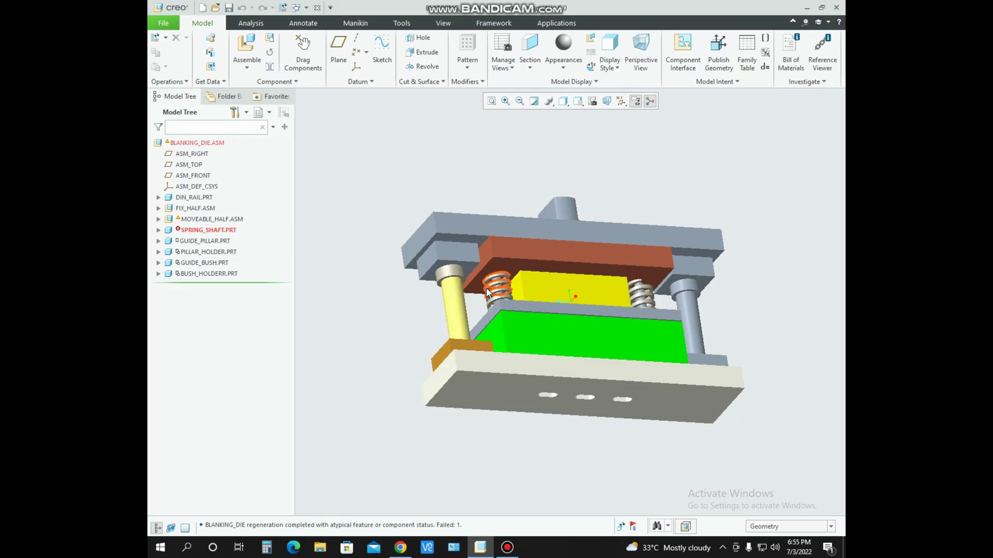
middle_click_drag(470, 304, 454, 315)
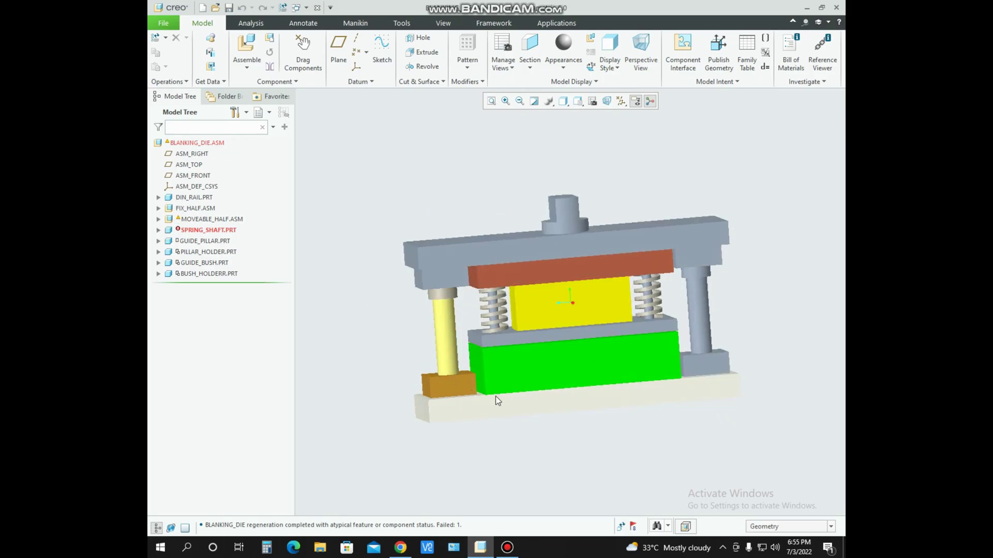
left_click(400, 548)
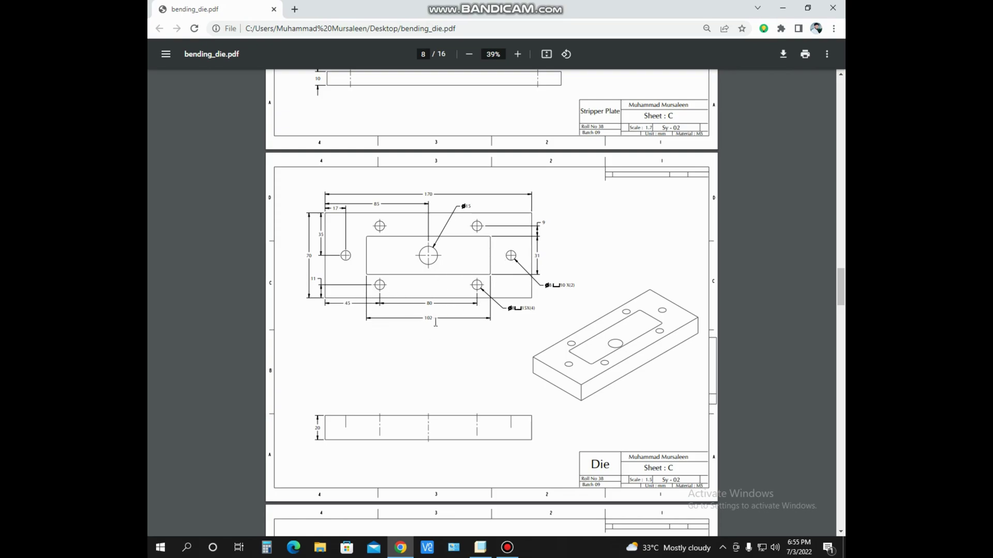
scroll(437, 316, "up", 3, "ctrl")
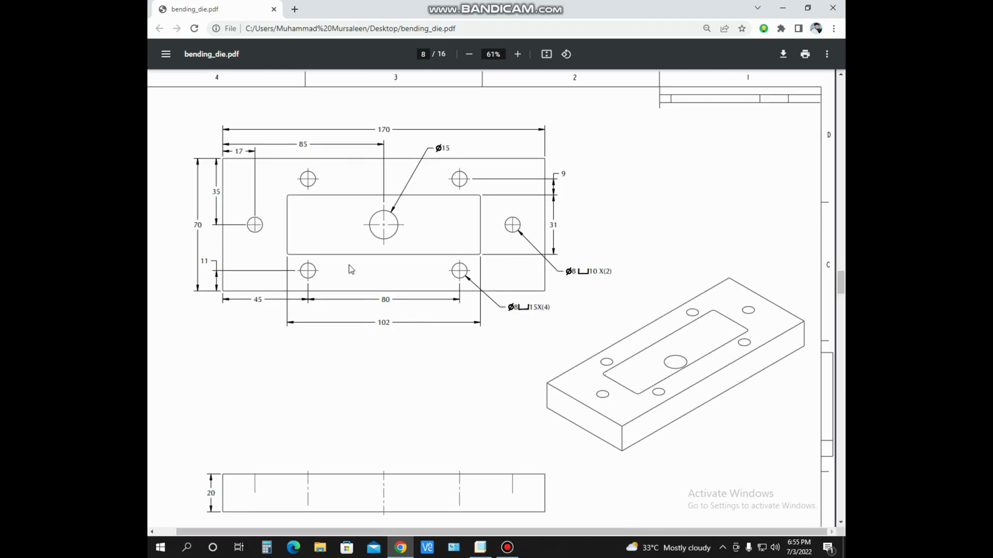
scroll(452, 283, "down", 3, "ctrl")
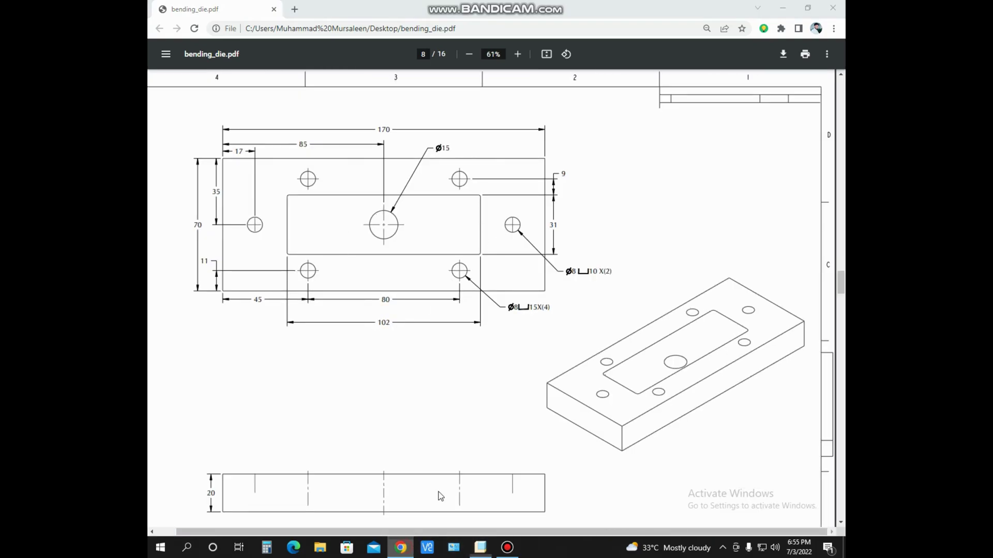
- Return to the Creo assembly and activate the green DIE.PRT inside FIX_HALF.ASM for editing in context
left_click(480, 547)
left_click(529, 357)
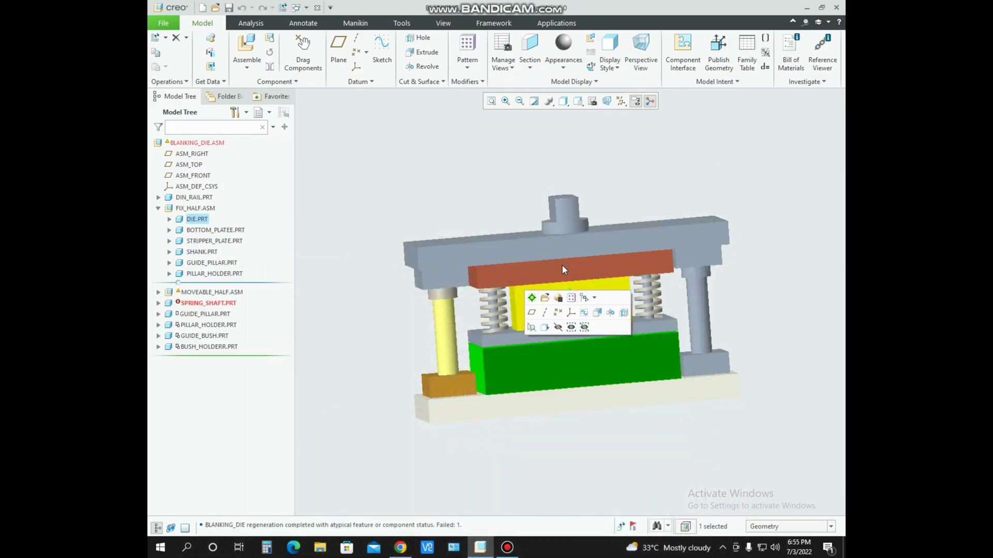
left_click(525, 293)
middle_click_drag(518, 341, 522, 364)
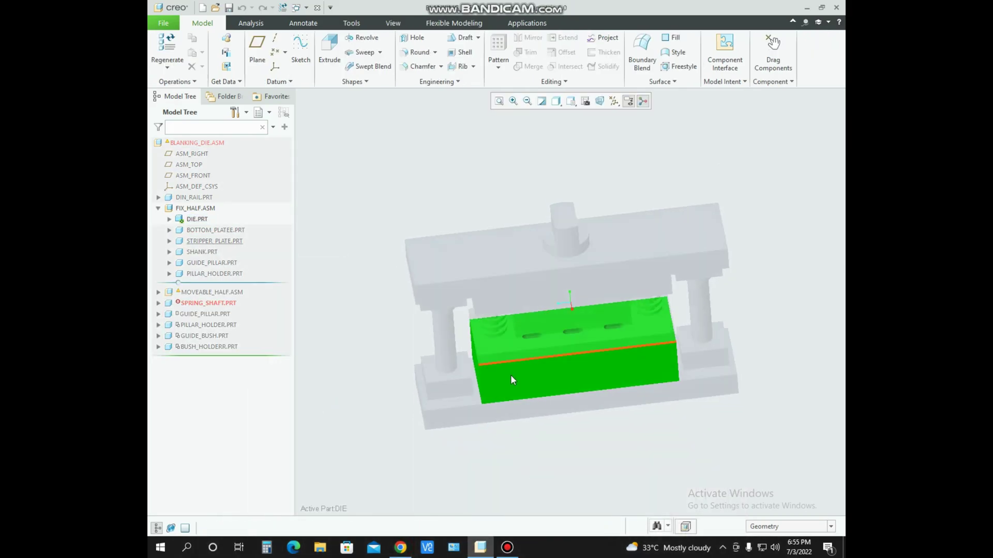
scroll(484, 368, "down", 3)
scroll(484, 368, "down", 2)
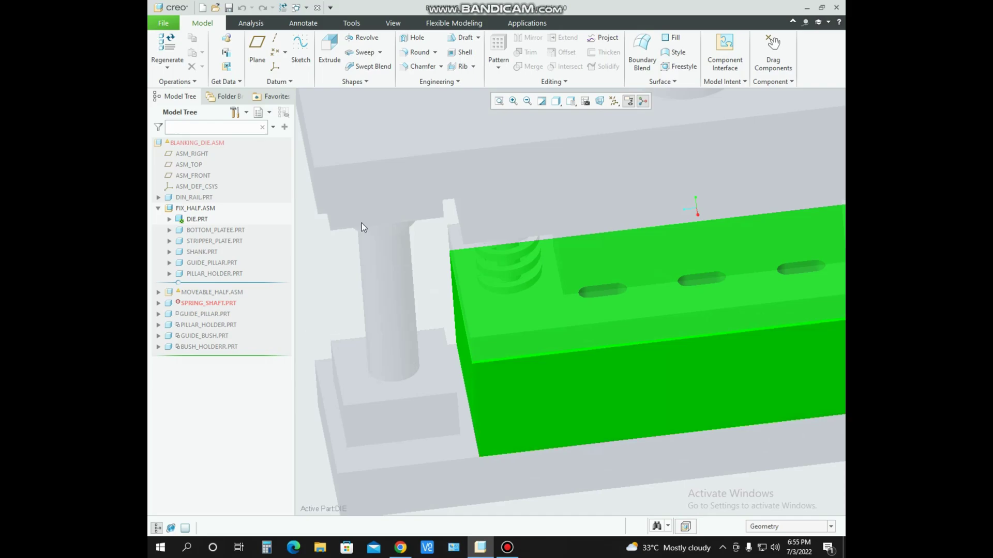
- Set the model's display style to shaded with edges
left_click(556, 101)
left_click(579, 126)
scroll(545, 233, "up", 2)
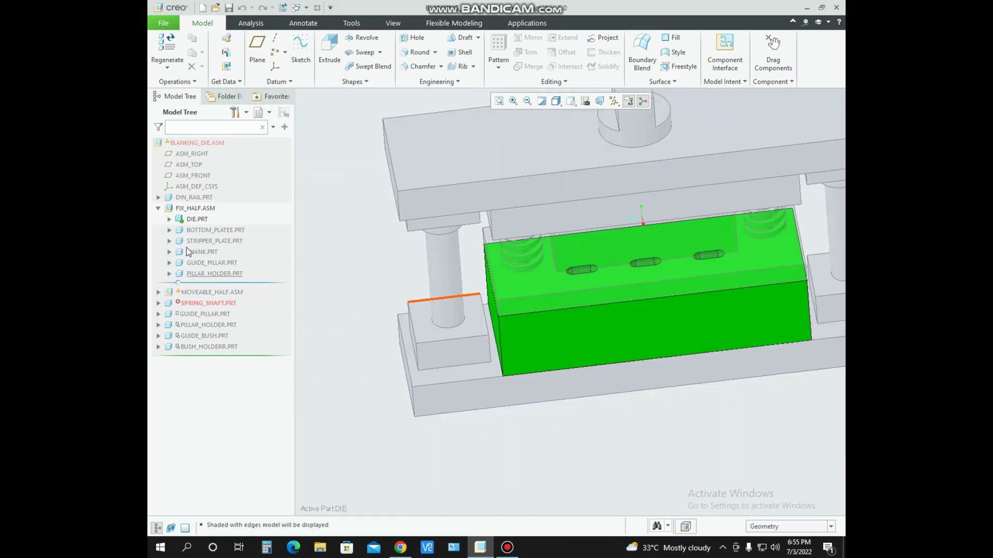
- Redefine the Extrude 1 feature of DIE.PRT and open its section sketch for editing
left_click(169, 220)
left_click(212, 231)
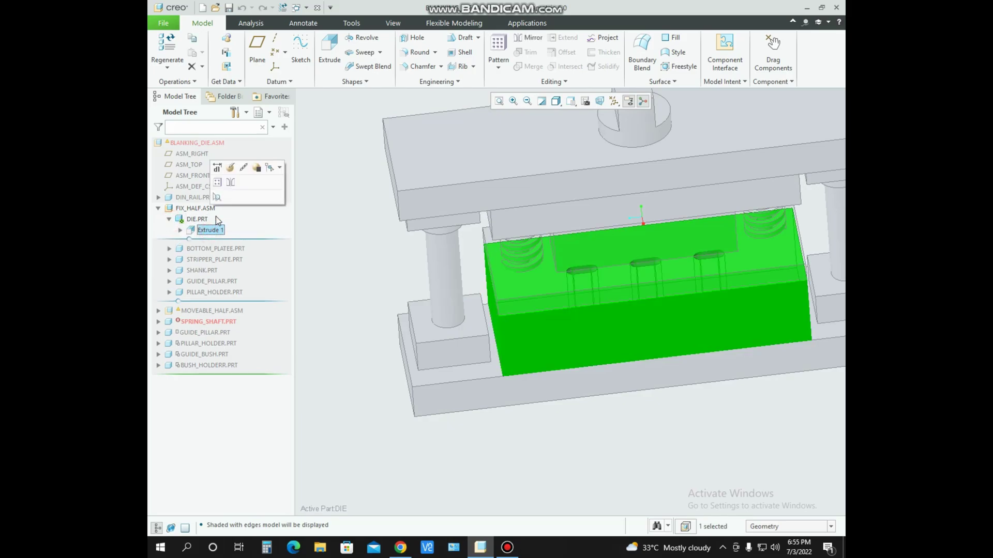
left_click(221, 168)
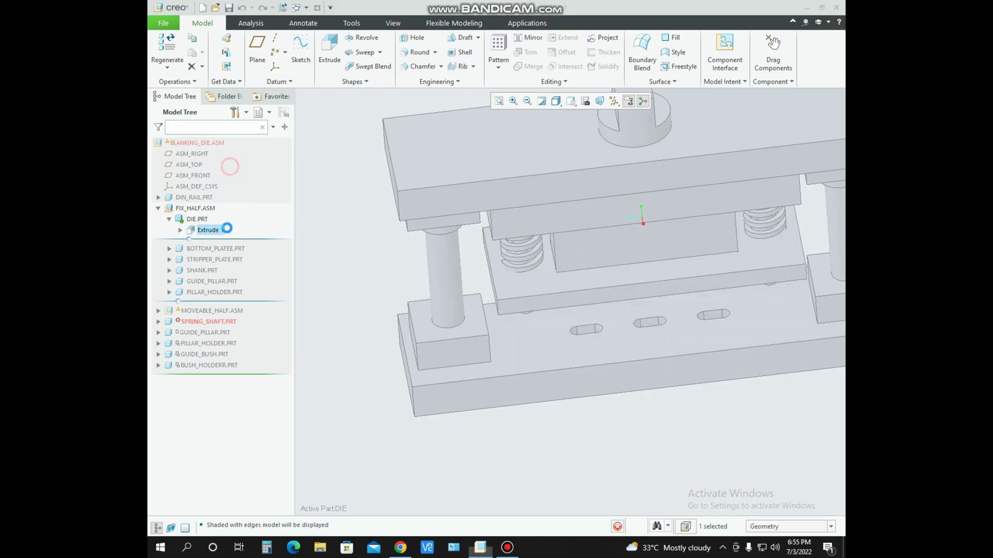
left_click(235, 82)
left_click(303, 118)
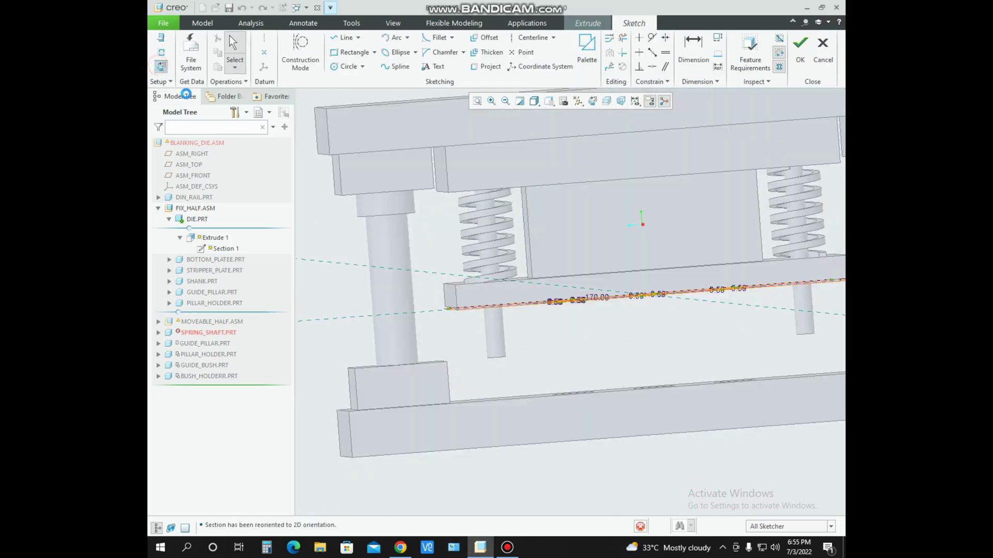
- Delete the three slot profiles inside the 170 × 70 mm rectangle of the die's section sketch
left_click_drag(761, 267, 786, 278)
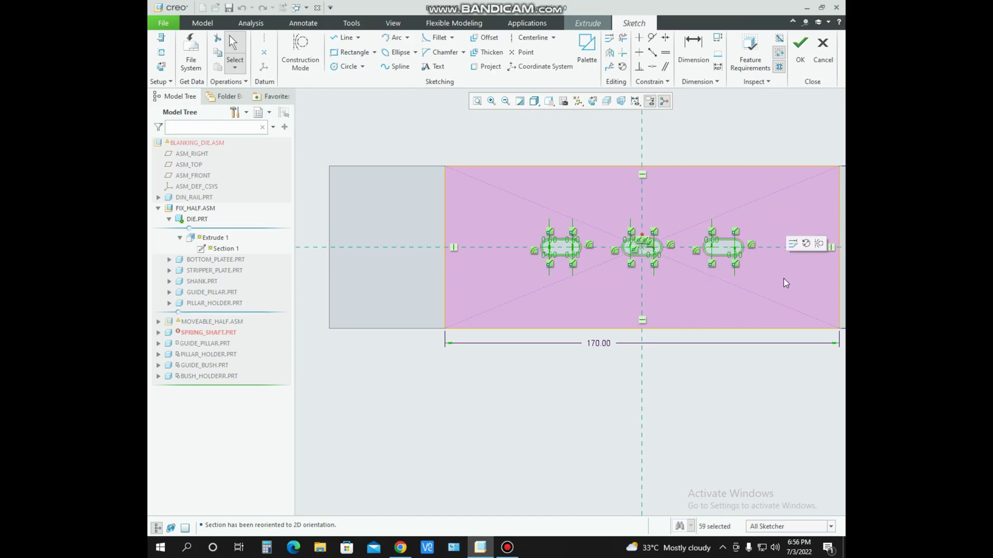
left_click(782, 278)
mouse_move(631, 230)
middle_mouse_down()
mouse_move(642, 287)
mouse_move(633, 280)
middle_mouse_up()
scroll(553, 274, "down", 2)
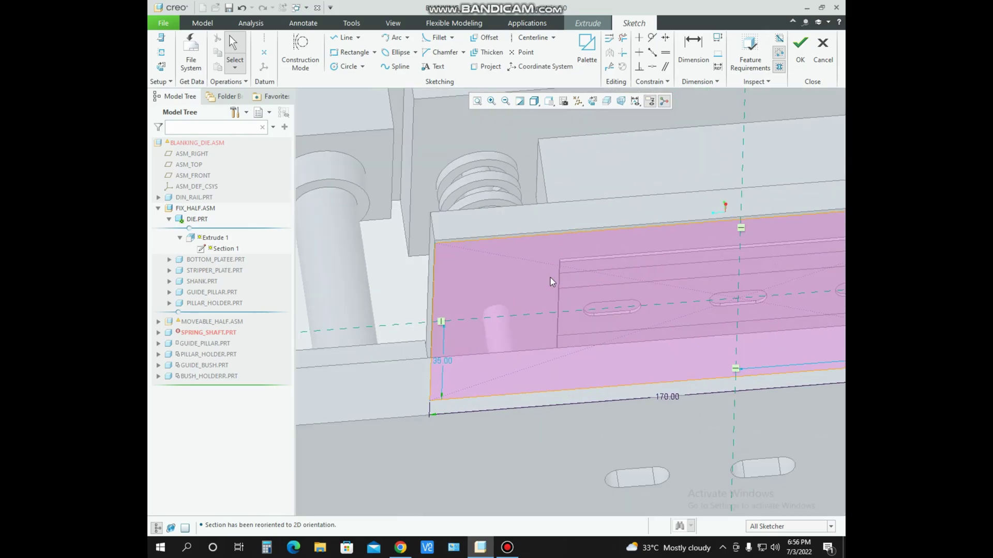
scroll(551, 281, "up", 2)
- Sketch a center rectangle about 150 × 49 mm at the sketch origin, inside the die's outer rectangle
left_click(162, 66)
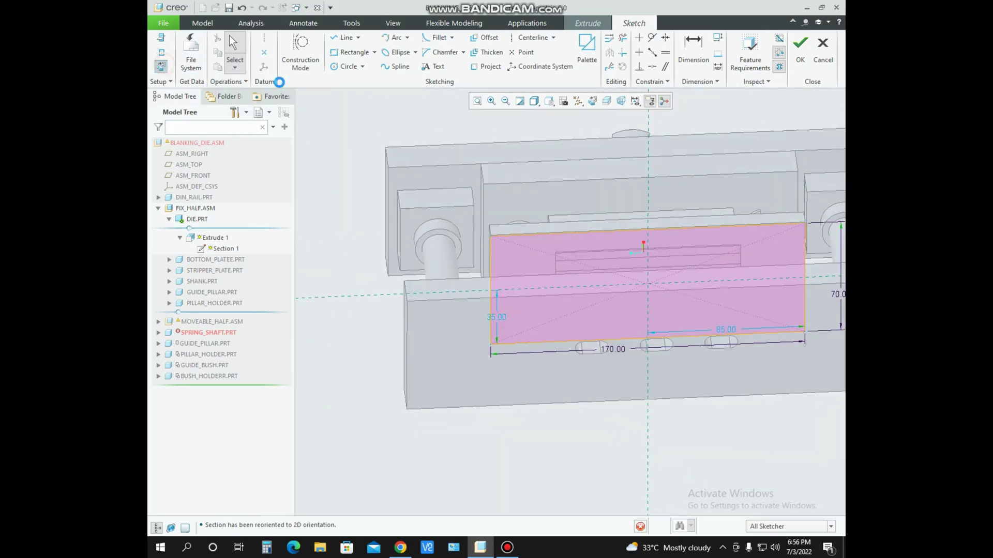
left_click(374, 52)
left_click(373, 65)
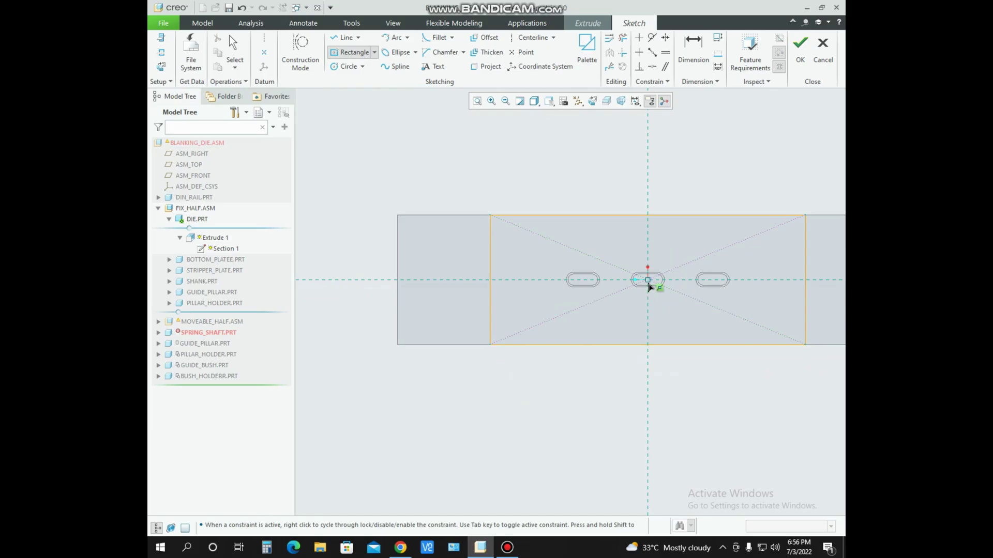
scroll(650, 287, "down", 3)
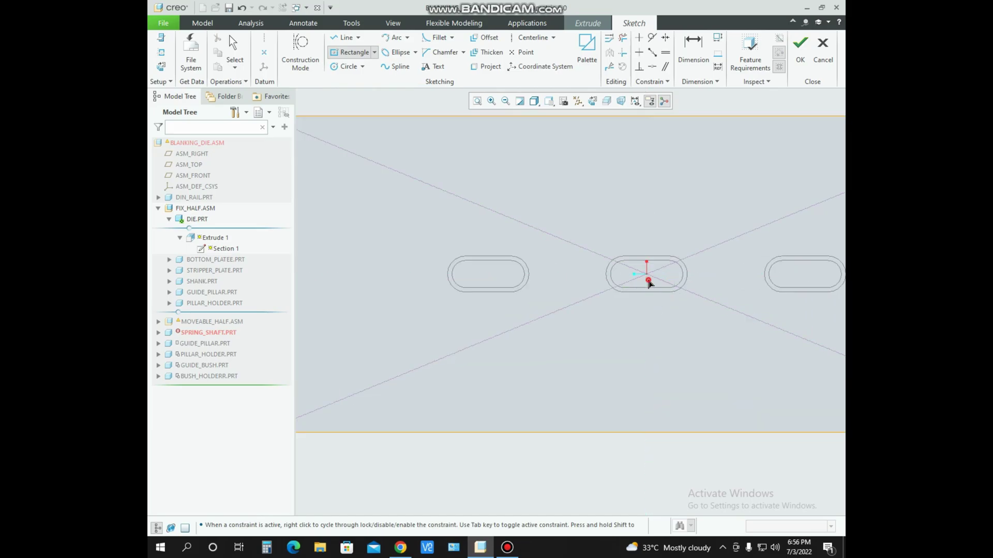
scroll(650, 284, "up", 5)
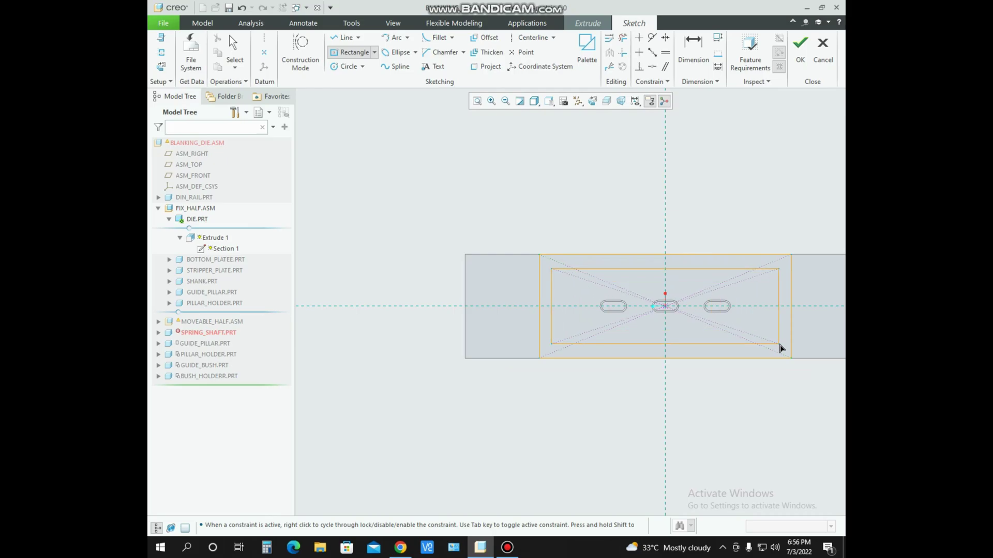
left_click(777, 343)
middle_click(750, 407)
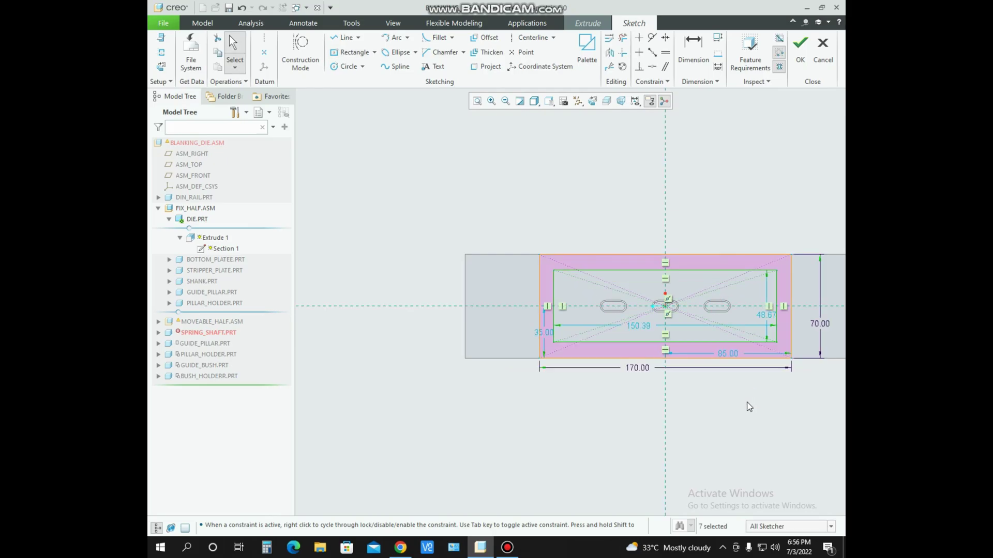
- Set the inner rectangle's length to 102 mm and its height to 31 mm, consulting the Die drawing in the PDF
double_click(641, 326)
type("102")
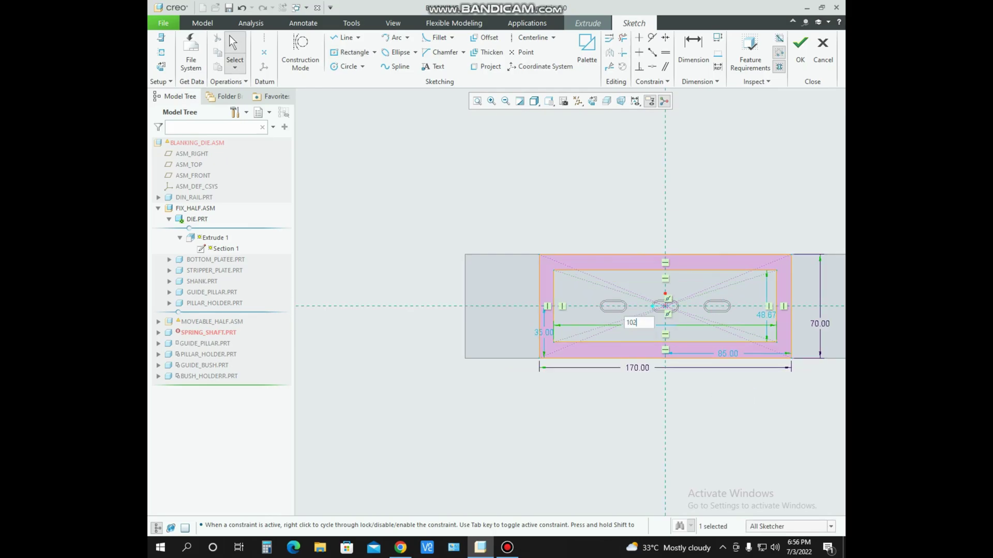
key("Return")
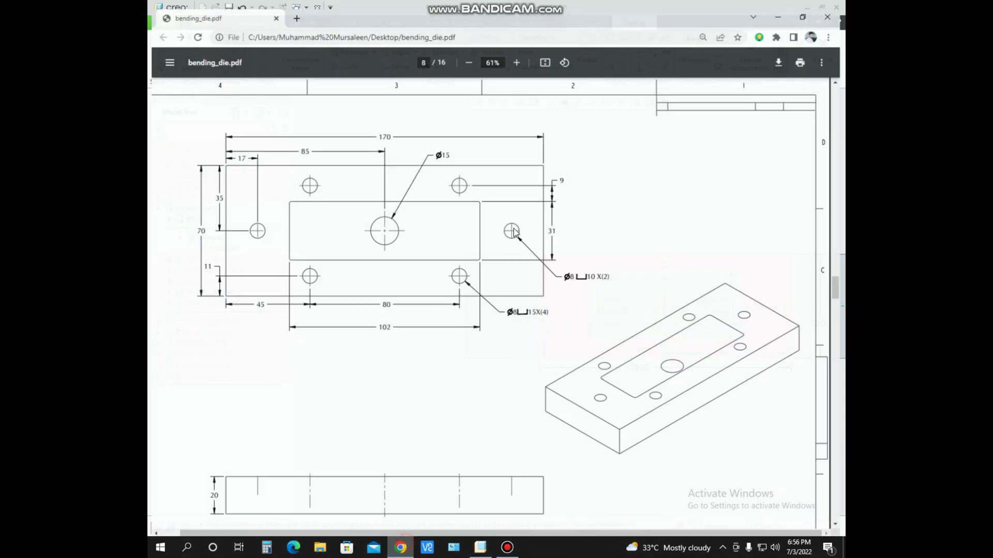
left_click(400, 548)
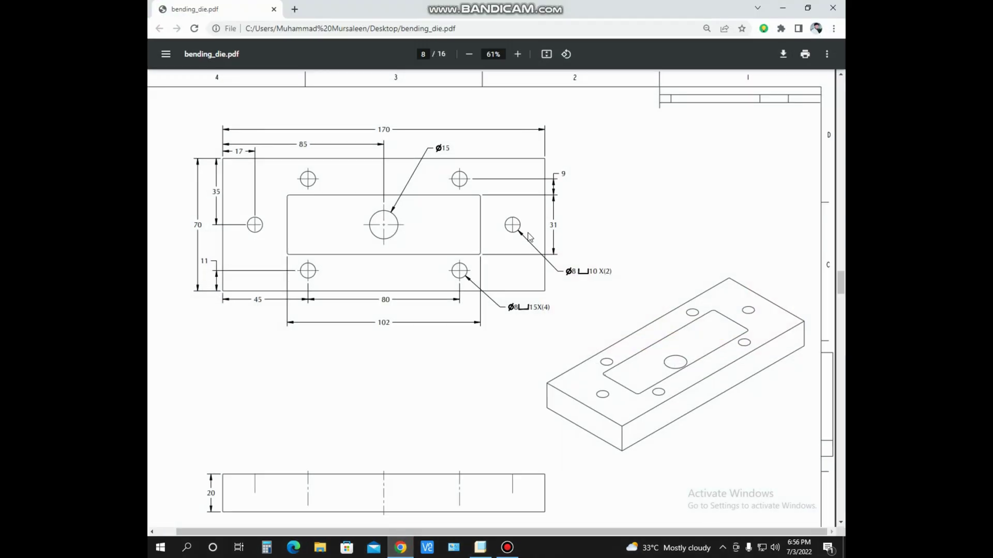
left_click(401, 548)
double_click(736, 318)
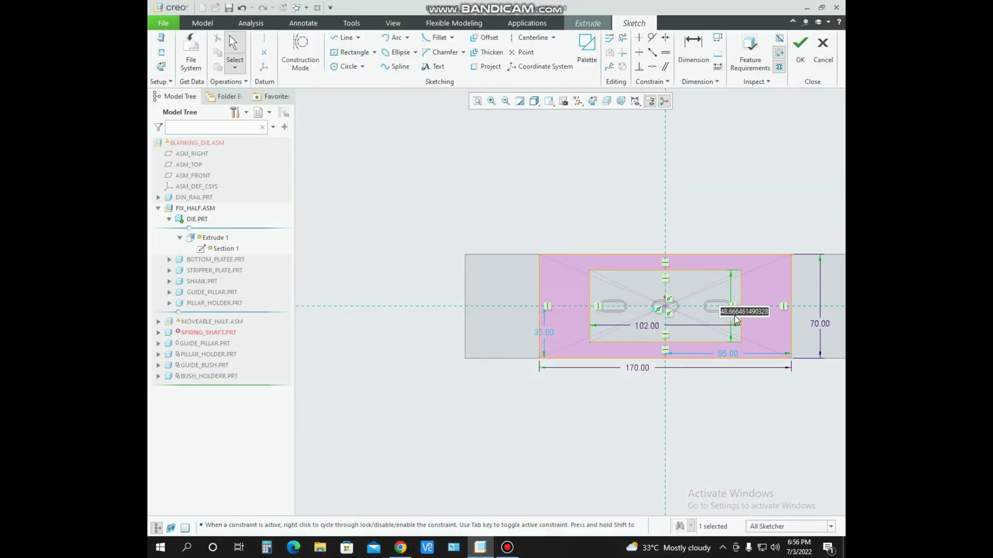
type("31")
key("Return")
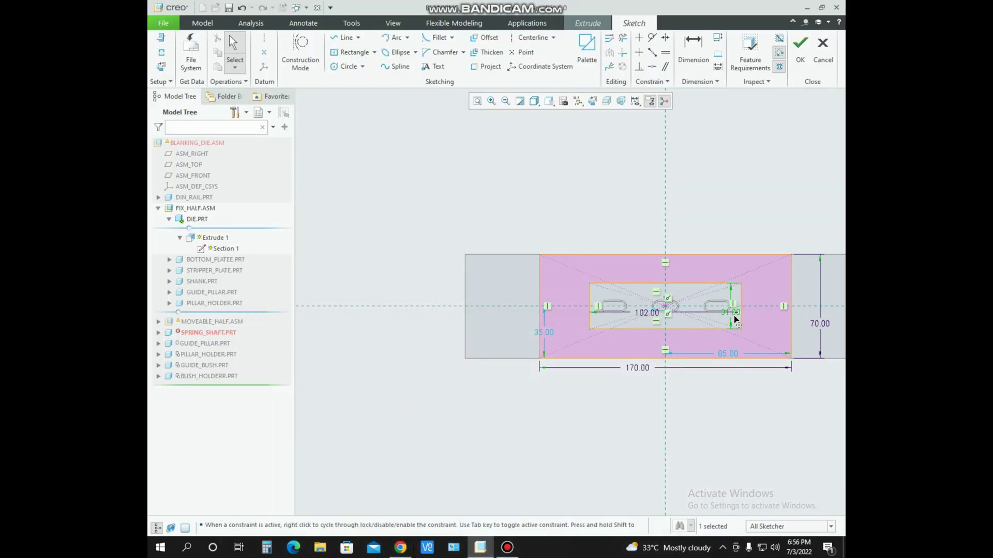
- Finish the section sketch, check the thickness in the Die drawing, and complete the extrusion with a depth of 20 mm
left_click(800, 60)
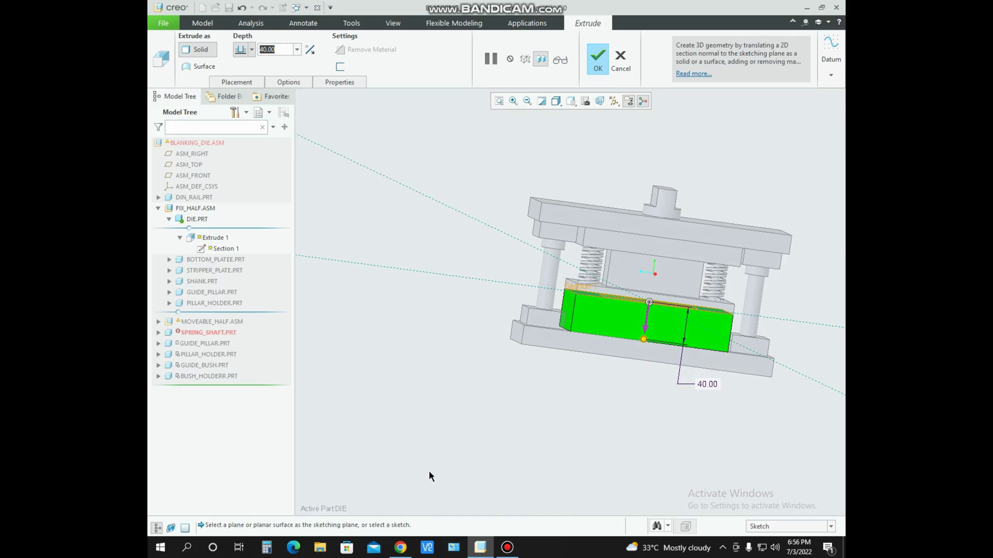
left_click(400, 547)
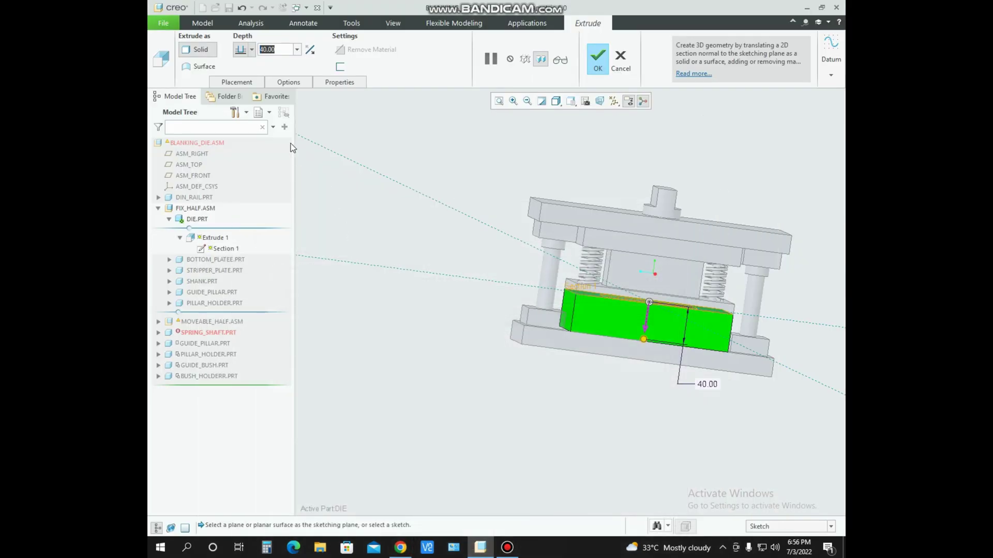
left_click(480, 547)
type("20")
key("Return")
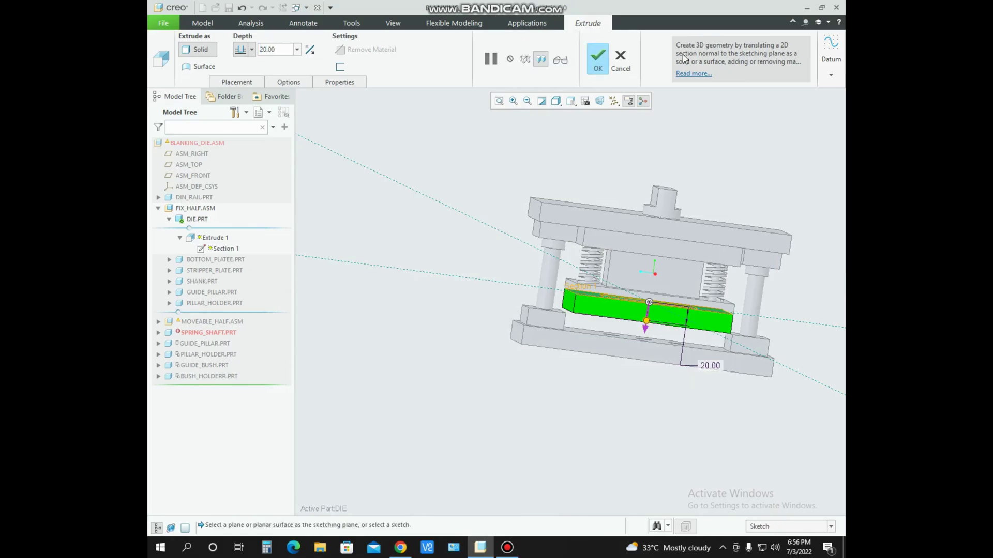
left_click(598, 62)
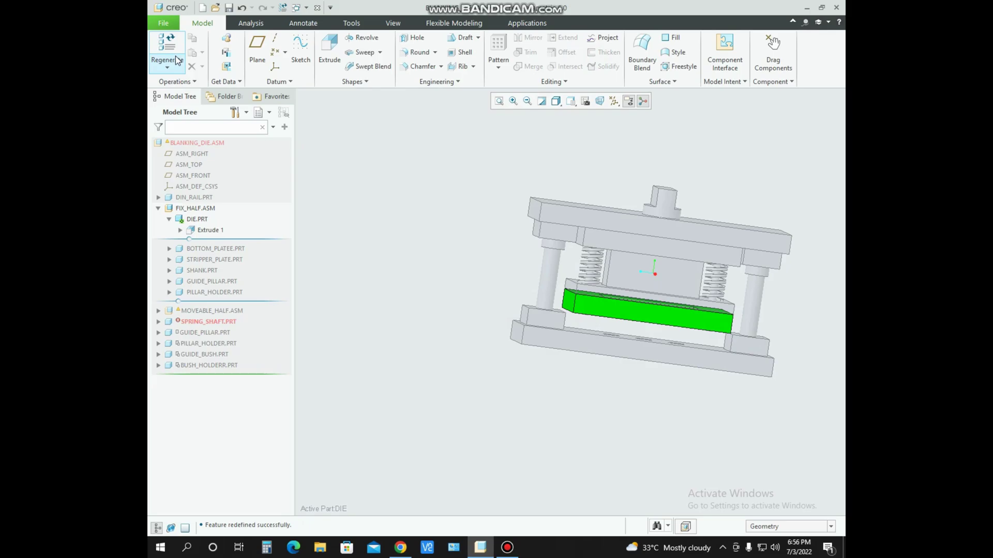
- Reactivate the top-level BLANKING_DIE assembly and regenerate it with the modified die
key("ctrl+d")
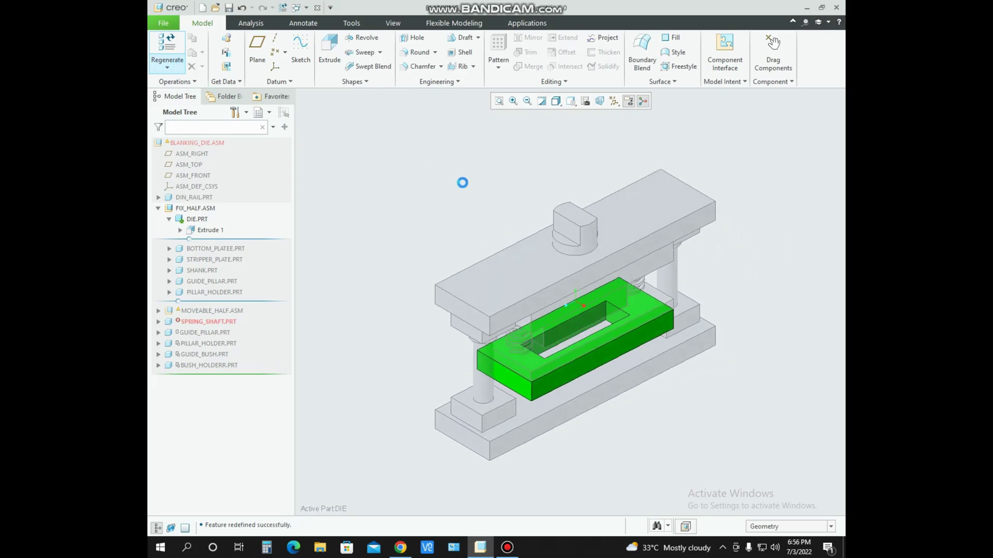
key("ctrl+a")
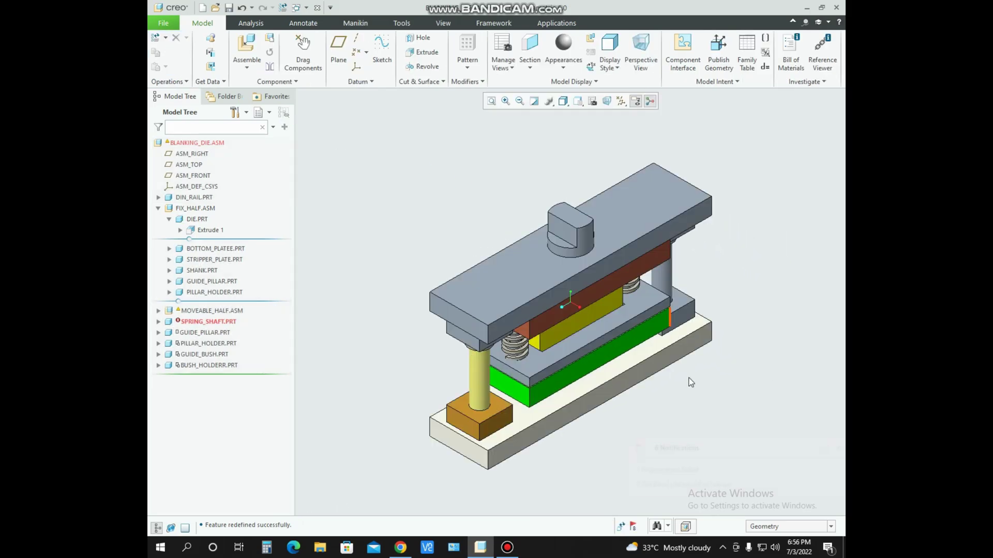
left_click(155, 38)
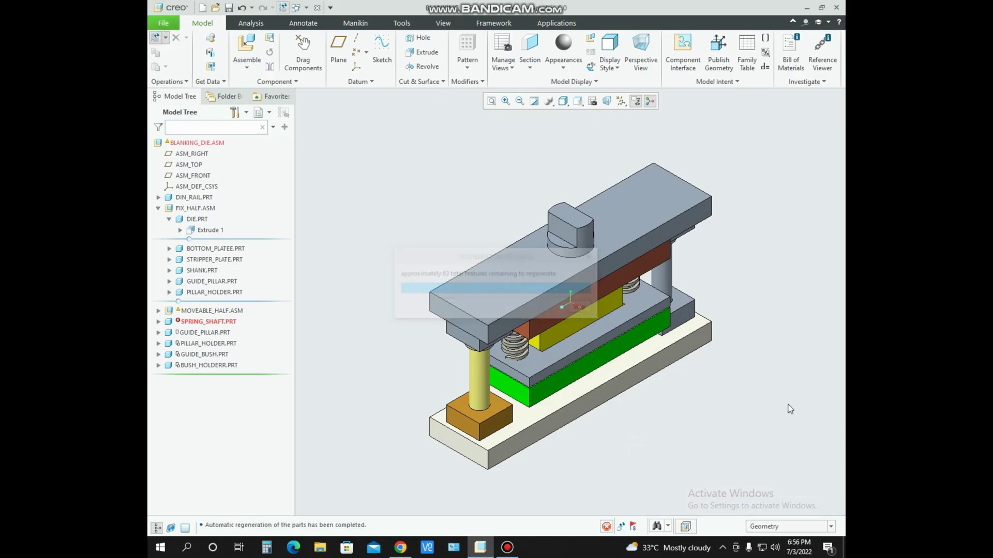
middle_click_drag(729, 379, 668, 325)
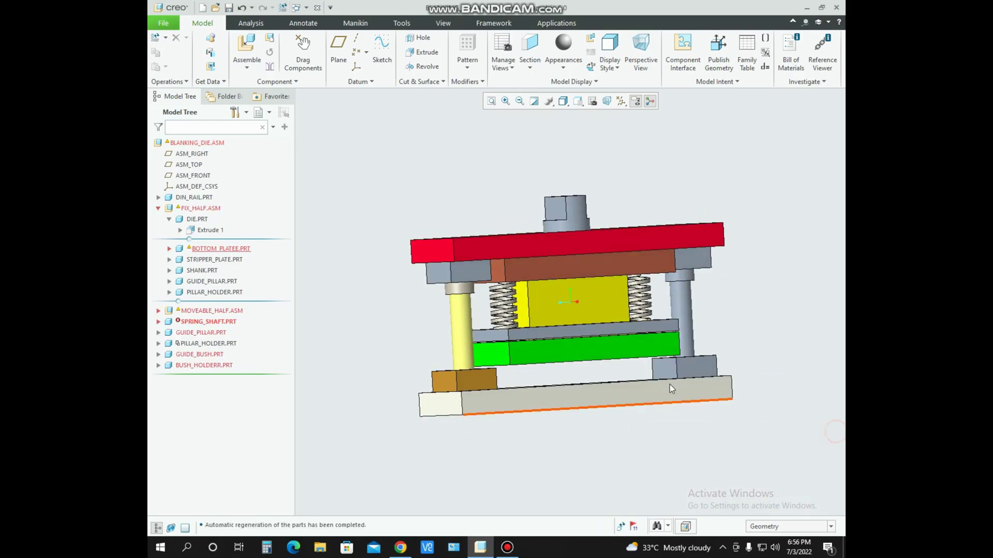
- Examine the regenerated assembly from above and below, cancelling the accidentally started Boundary Blend
left_click(785, 438)
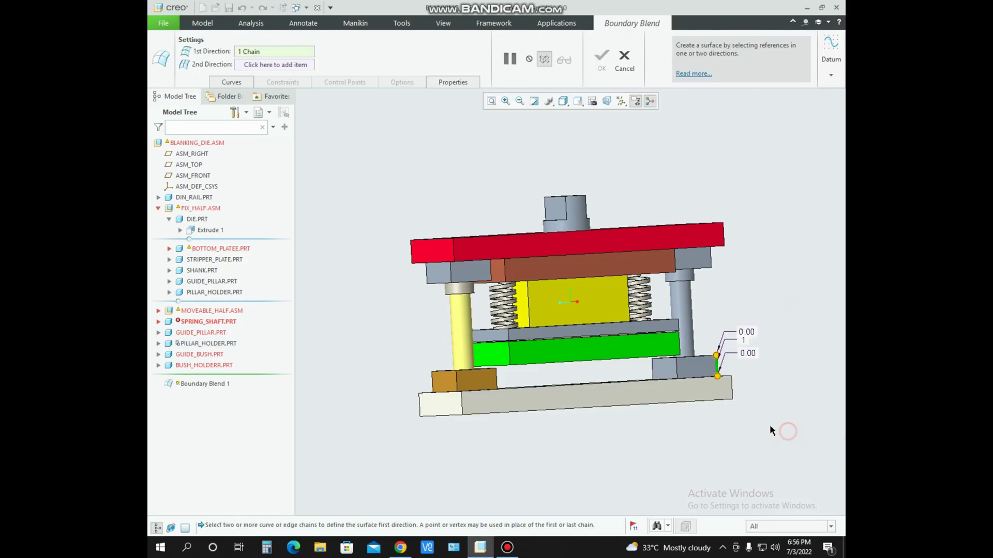
left_click(624, 61)
middle_click_drag(773, 272, 709, 316)
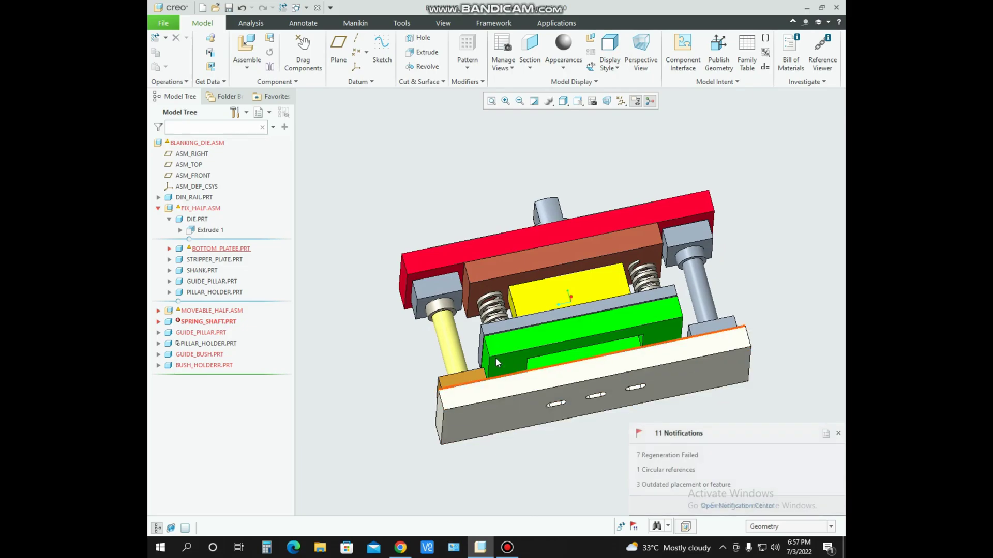
key("ctrl+d")
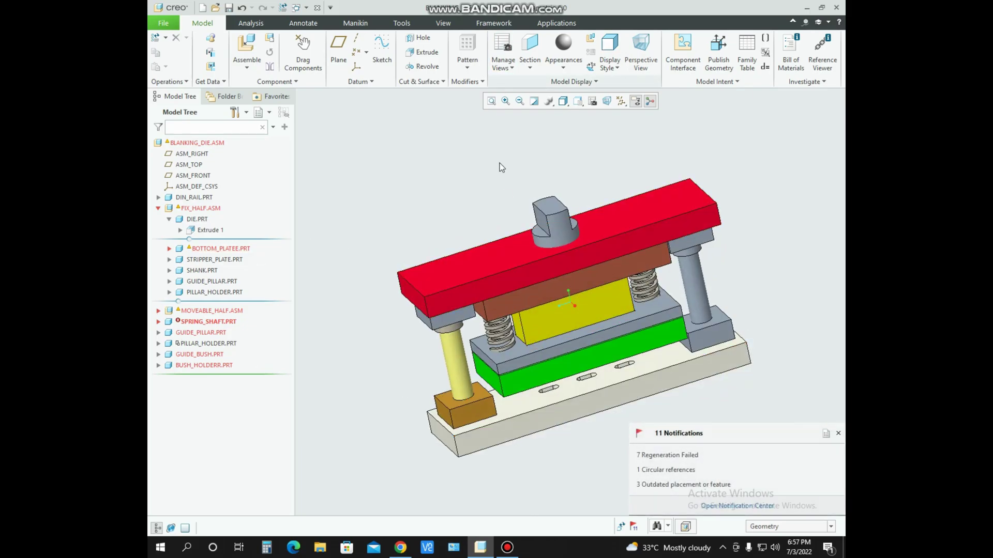
scroll(524, 337, "up", 5)
key("ctrl+d")
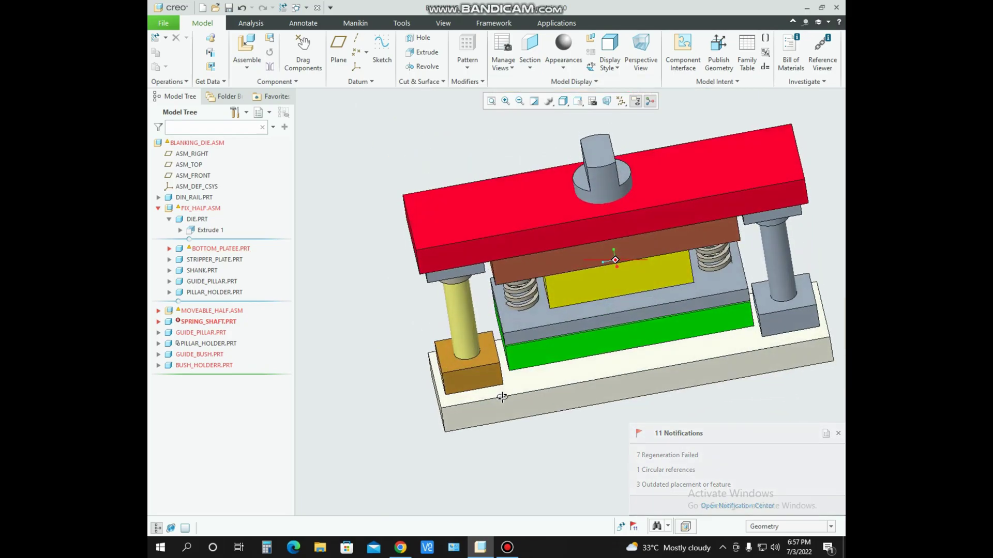
left_click(548, 384)
left_click(619, 471)
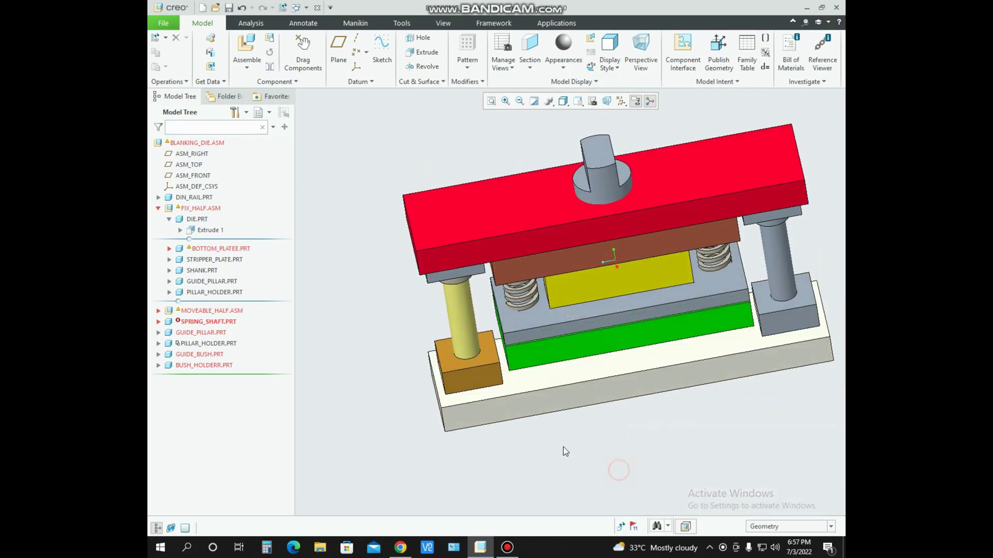
middle_click_drag(643, 372, 621, 358)
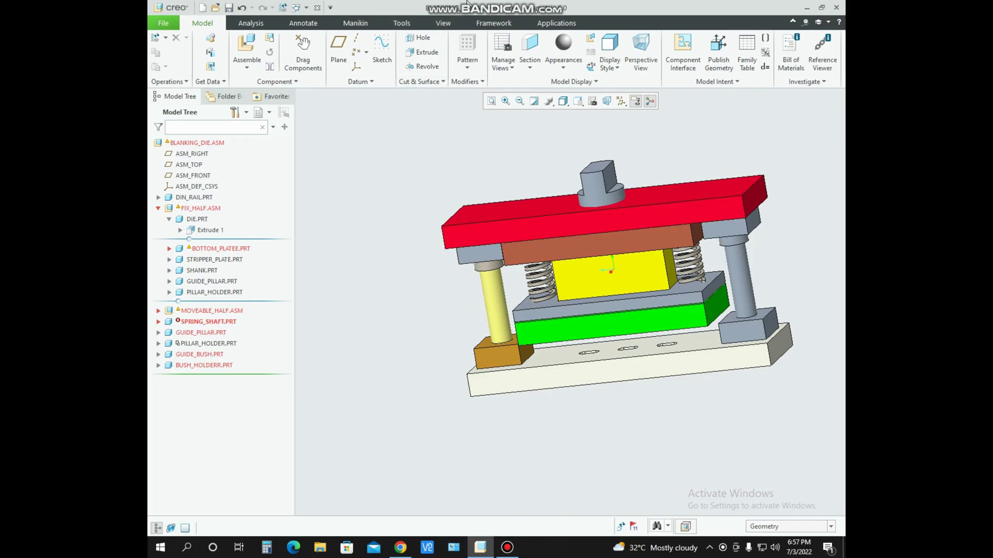
mouse_move(557, 11)
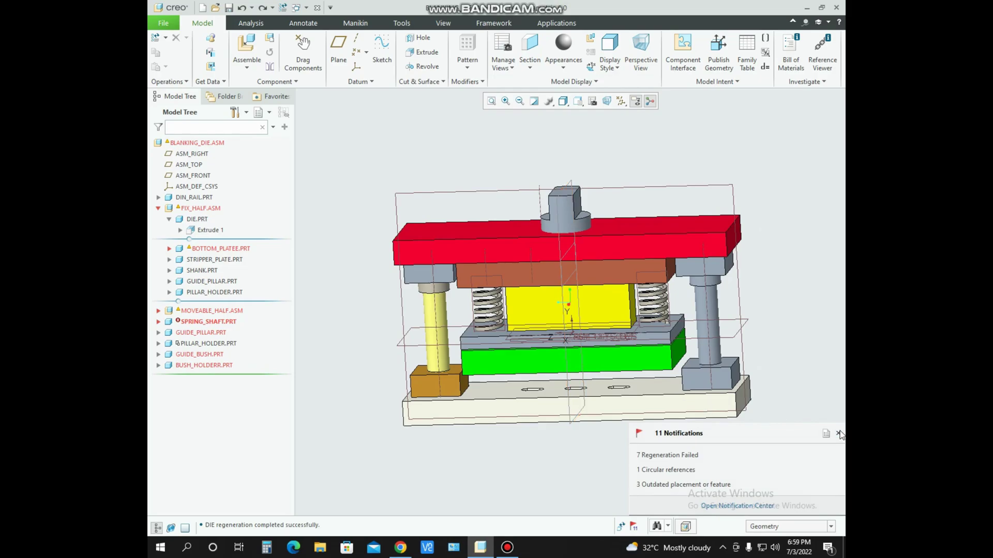
- Examine the die's pocket from below in the assembly and compare it with the die drawing in bending_die.pdf
left_click(838, 434)
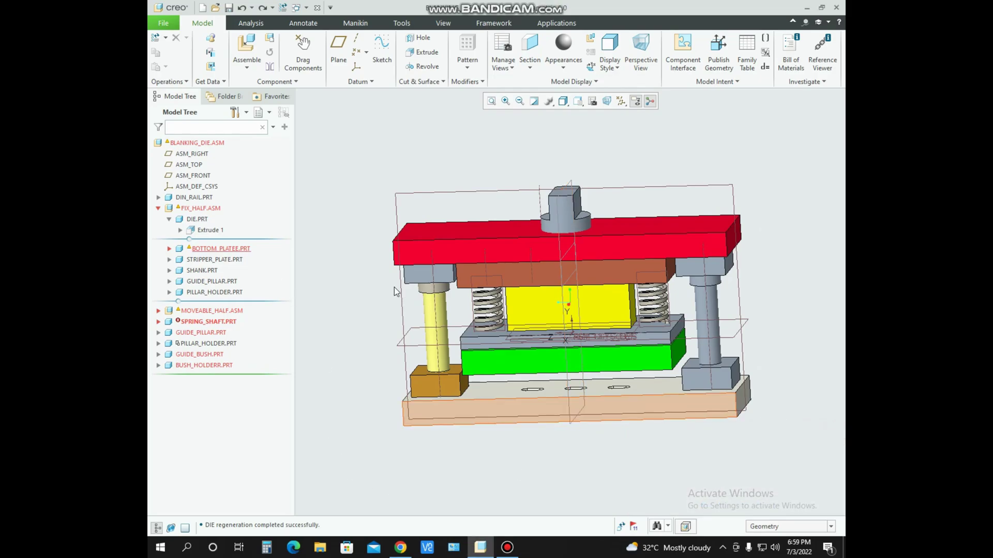
mouse_move(505, 372)
middle_mouse_down()
mouse_move(538, 351)
mouse_move(512, 356)
middle_mouse_up()
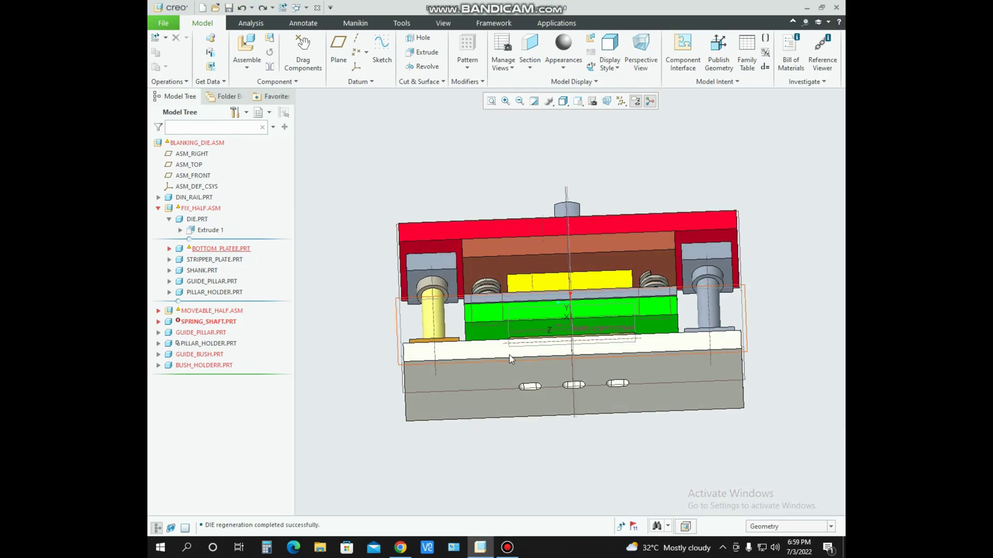
scroll(512, 355, "up", 5)
middle_click_drag(477, 318, 448, 356)
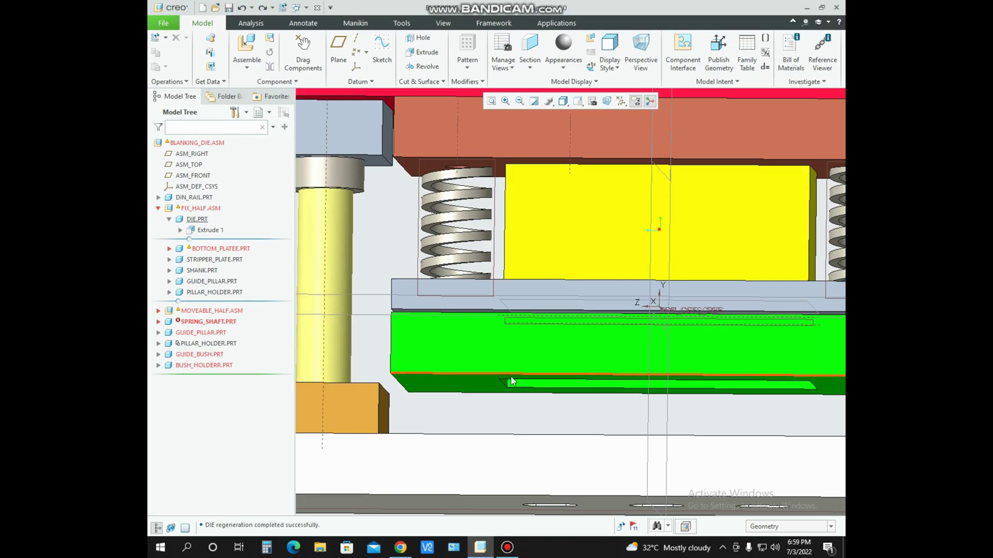
left_click(408, 544)
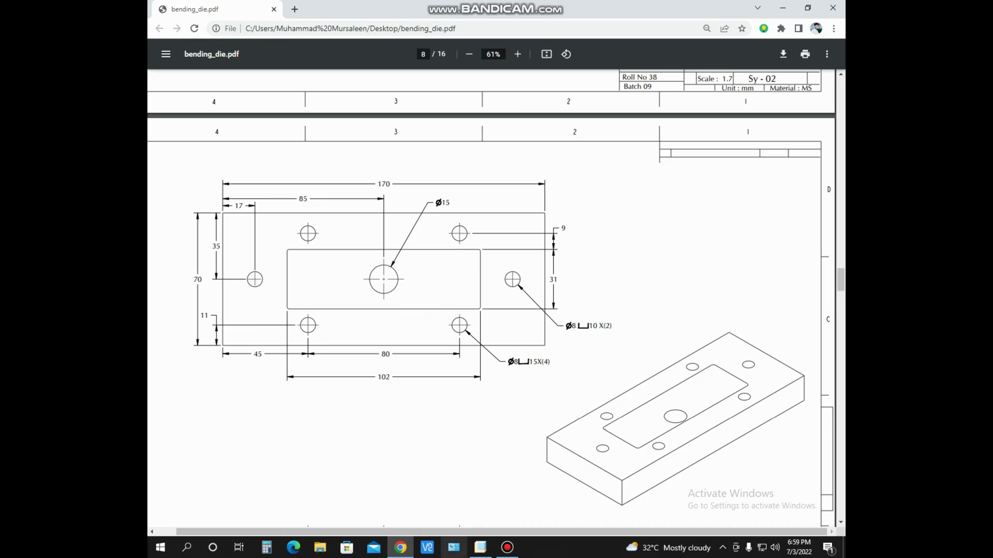
left_click(400, 548)
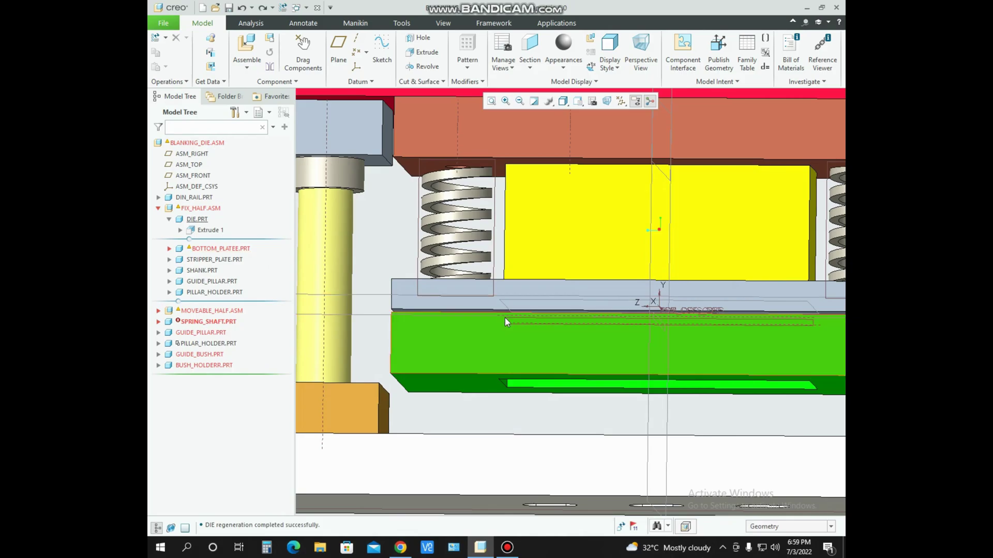
- Activate the die part within the assembly and open the section sketch of its Extrude 1 for editing
key("ctrl+d")
left_click(511, 377)
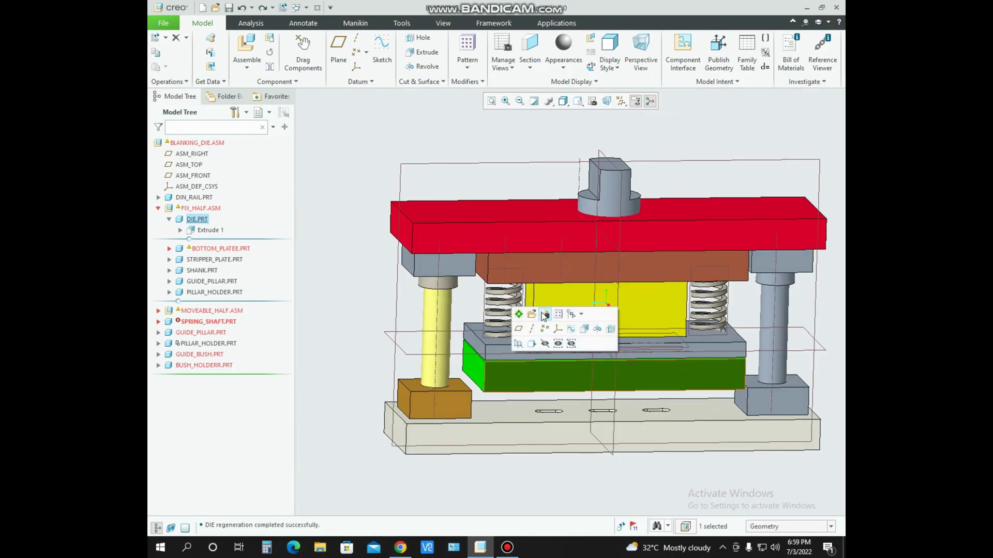
left_click(522, 316)
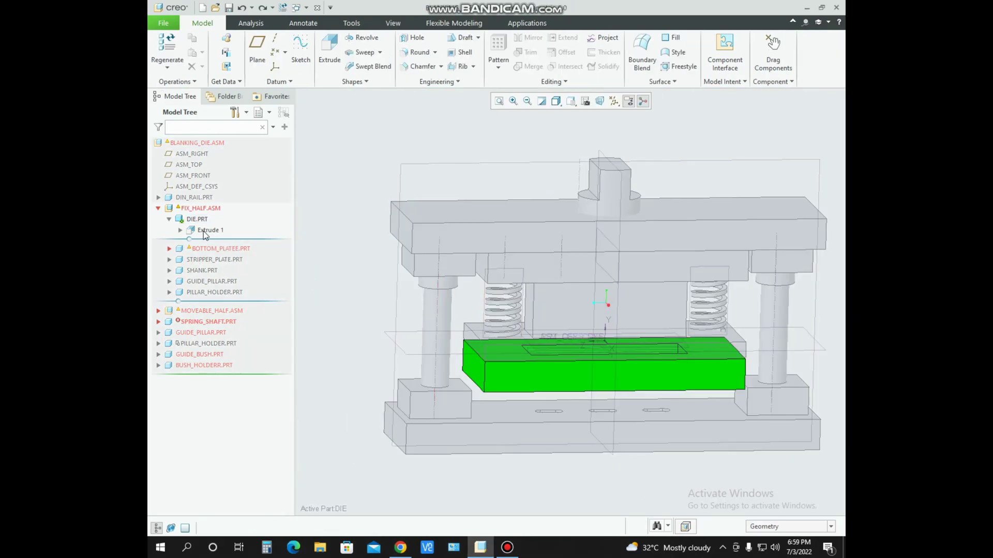
right_click(205, 232)
left_click(224, 182)
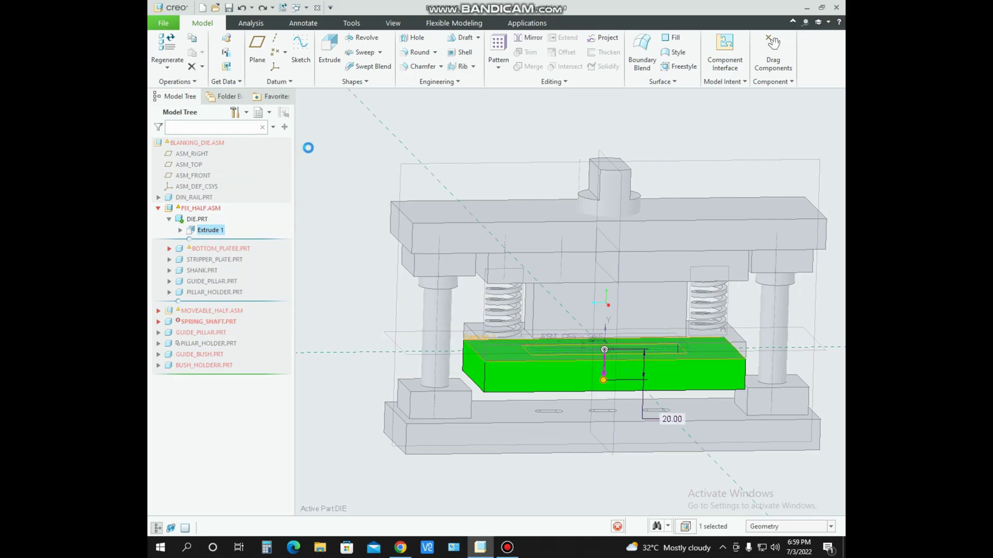
left_click(252, 82)
left_click(325, 119)
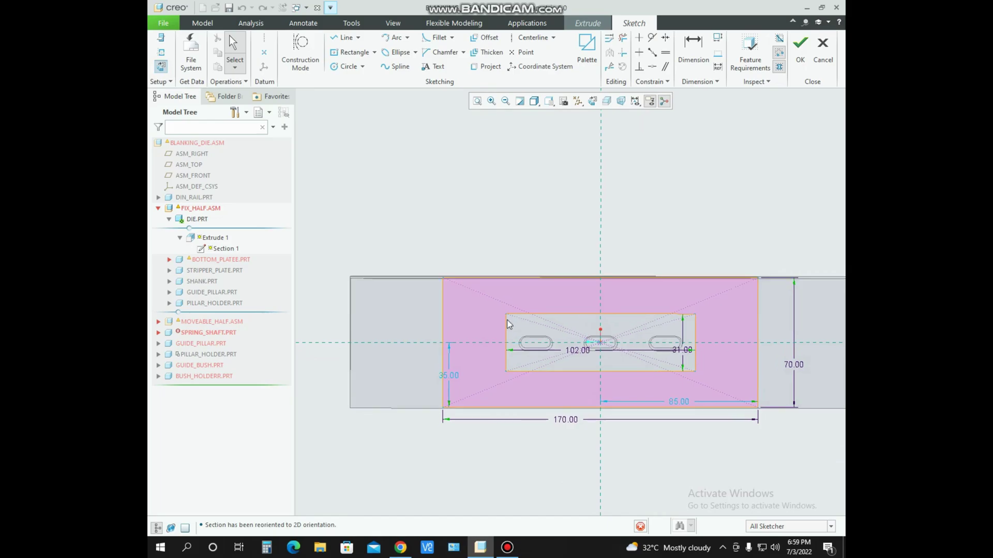
- Delete the inner 102 × 31 mm rectangle from the die's section and accept the redefined extrusion
left_click(705, 379)
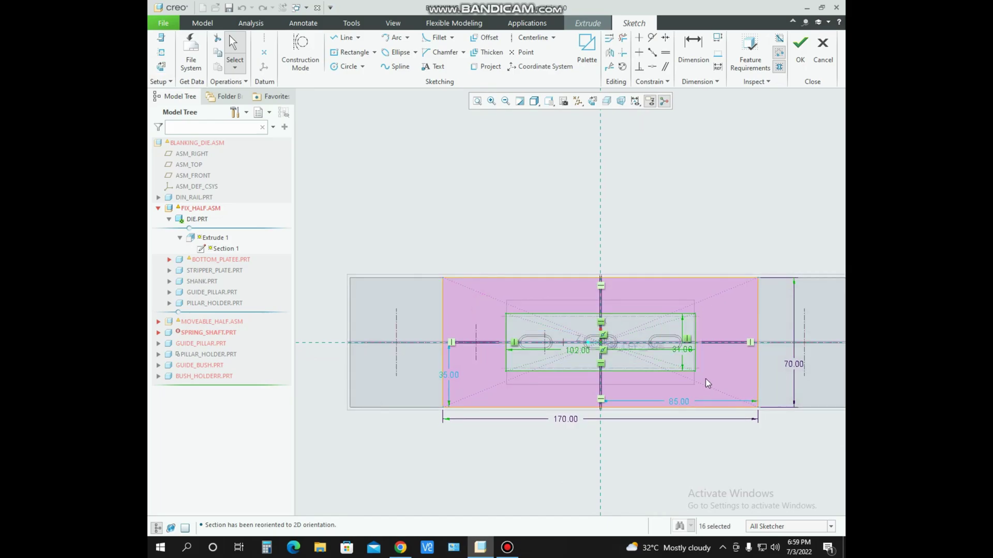
key("Delete")
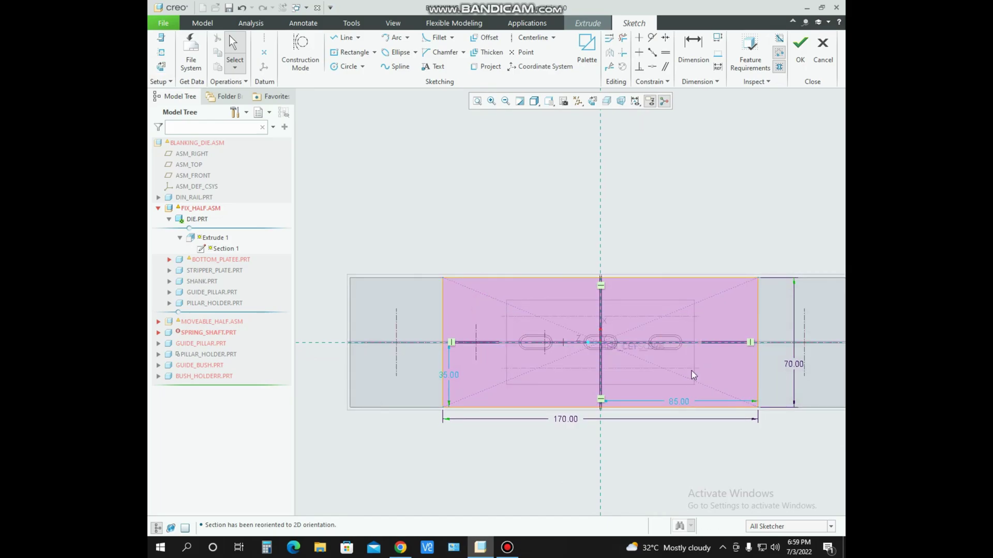
left_click(800, 44)
left_click(591, 56)
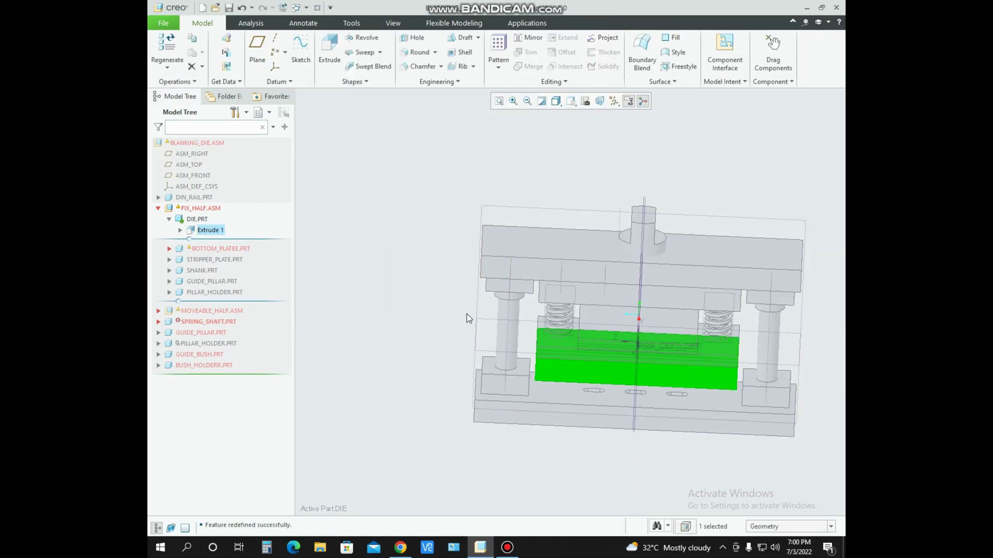
- Start a new extrusion in the die on the ASM_TOP plane, adding the crossing centre plane as a second sketch reference
left_click(329, 51)
scroll(564, 386, "up", 8)
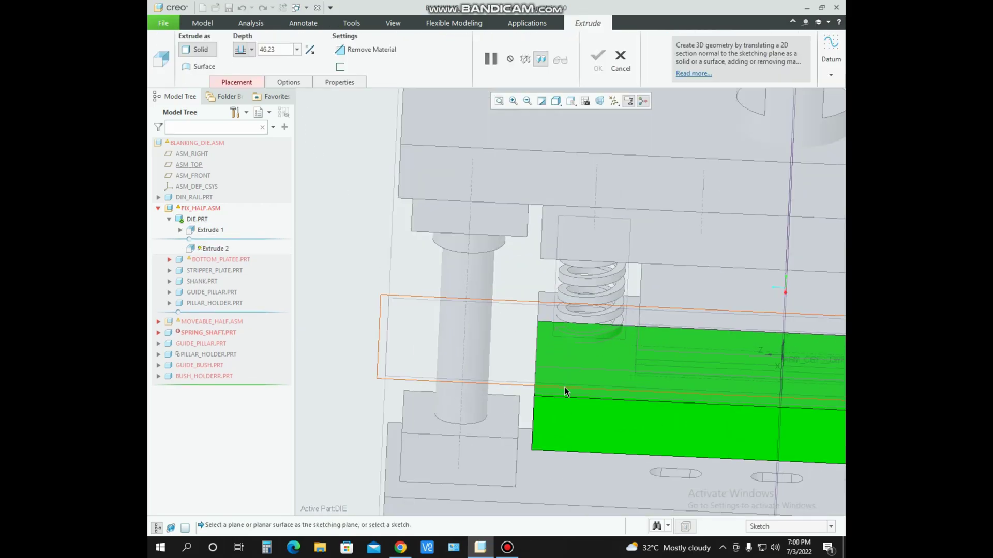
left_click(518, 377)
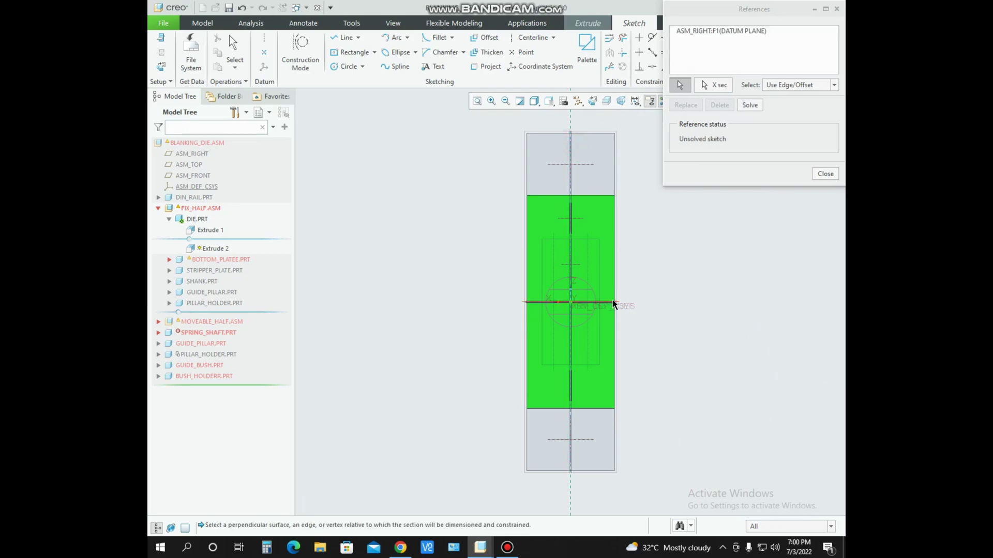
left_click(612, 302)
left_click(826, 174)
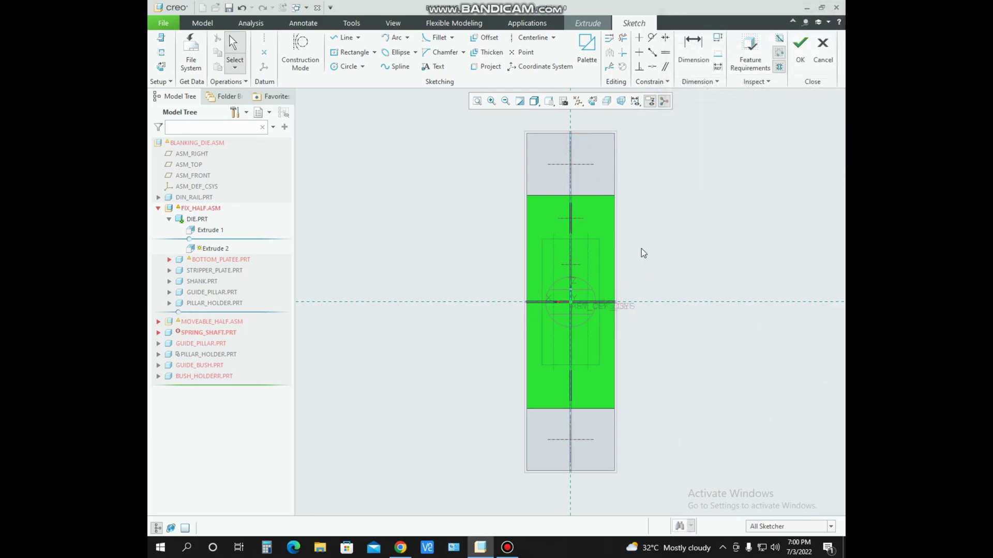
- Sketch a center rectangle about 120 × 46 mm at the sketch origin, inside the die's outline
left_click(352, 52)
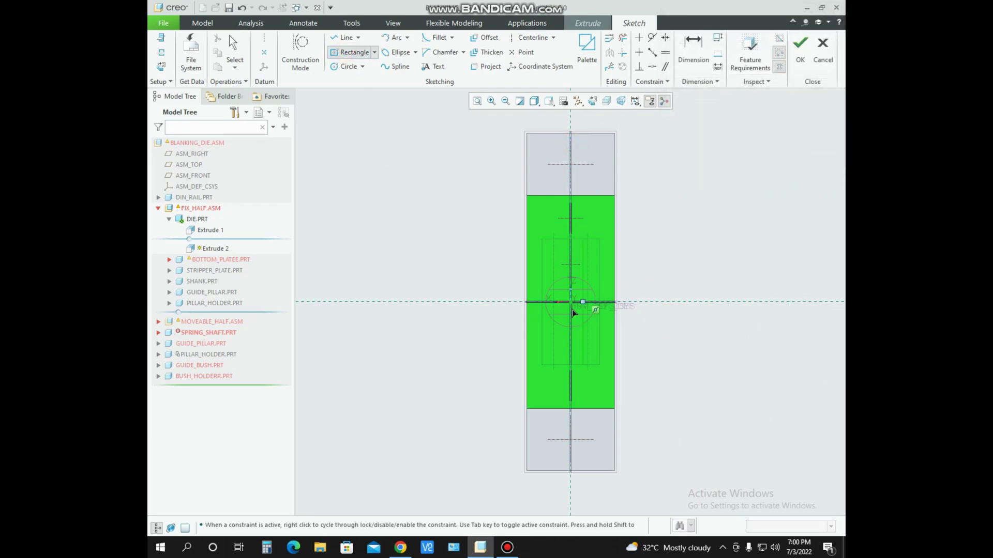
scroll(573, 306, "up", 3)
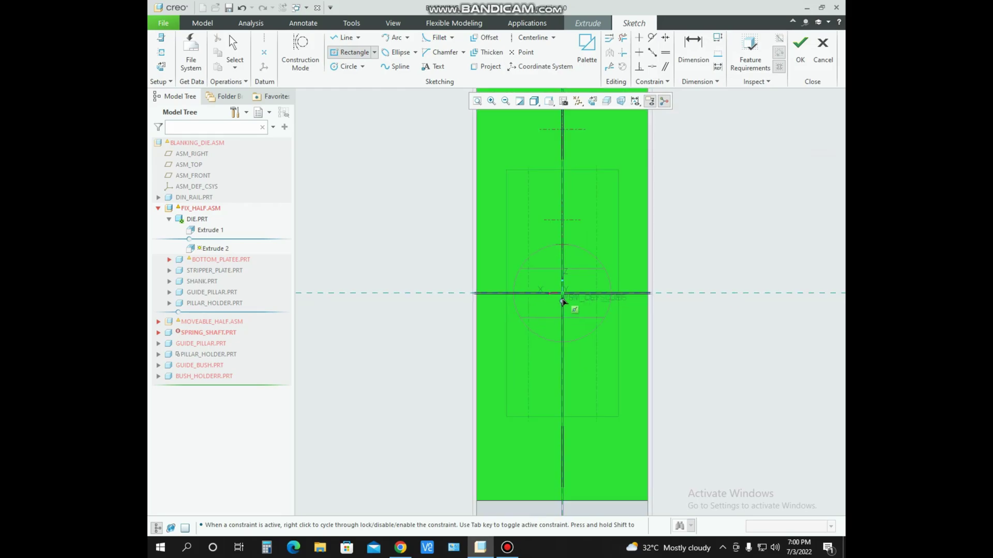
scroll(627, 346, "down", 2)
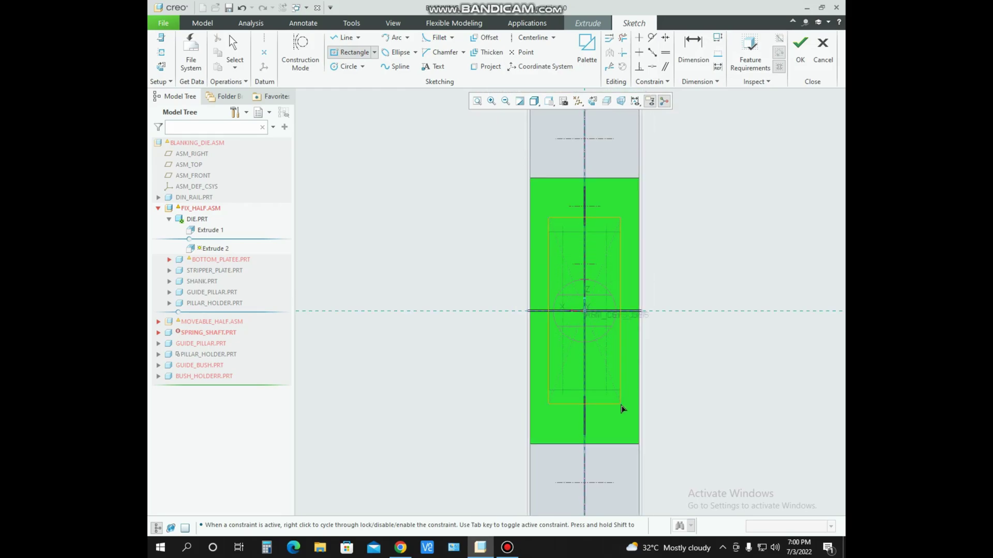
middle_click(687, 245)
scroll(575, 383, "up", 1)
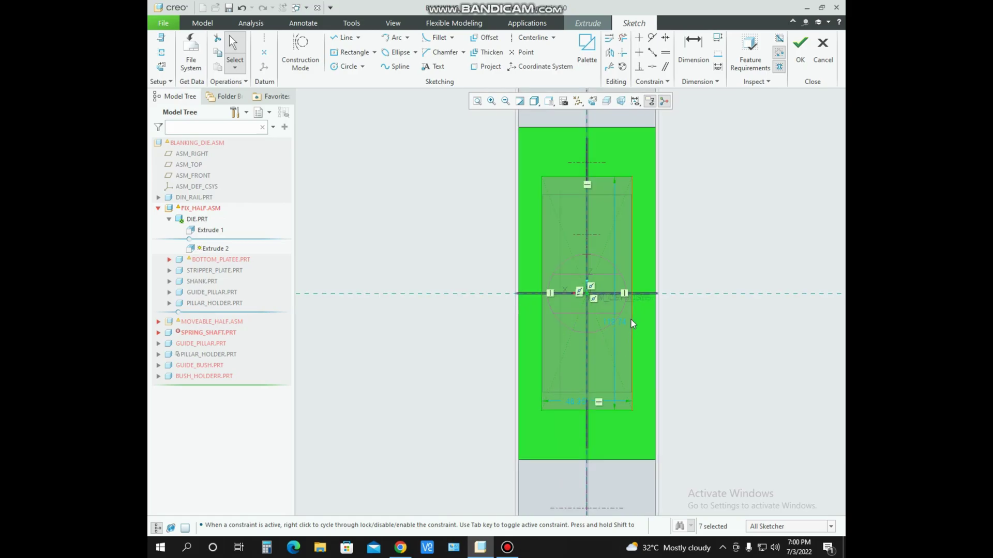
- Set the rectangle's length to 102 mm and its width to 31 mm, and finish the section sketch
left_click_drag(622, 326, 727, 324)
double_click(728, 322)
type("102")
key("Return")
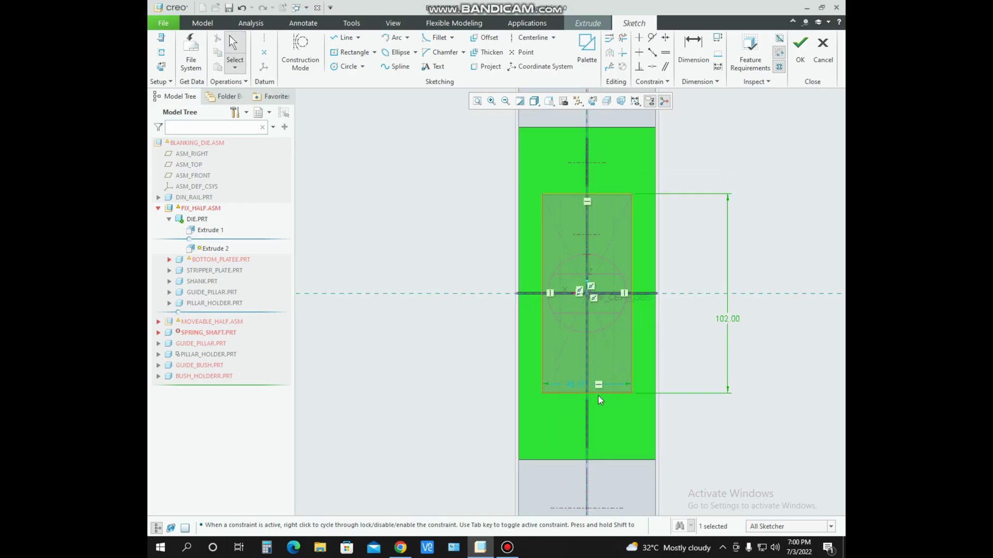
double_click(579, 385)
type("31")
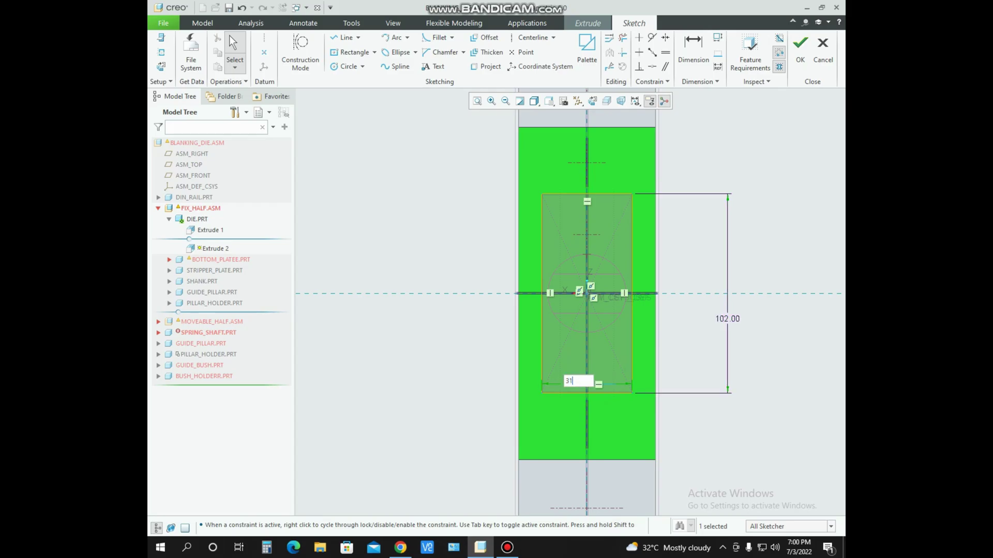
key("Return")
left_click(800, 46)
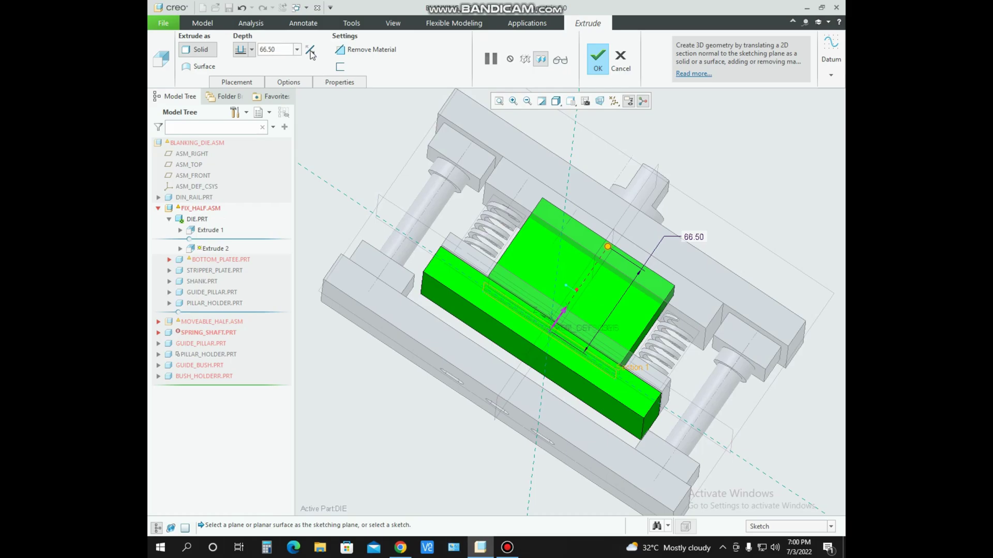
- Flip the extrusion into the die as a material-removing cut 10 mm deep and complete it
left_click(310, 51)
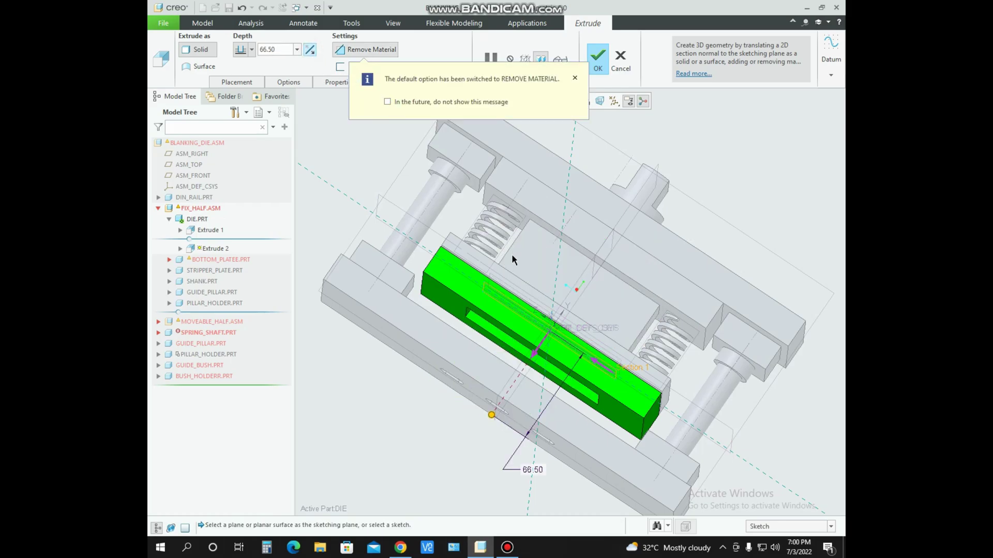
left_click(282, 50)
type("10")
key("Return")
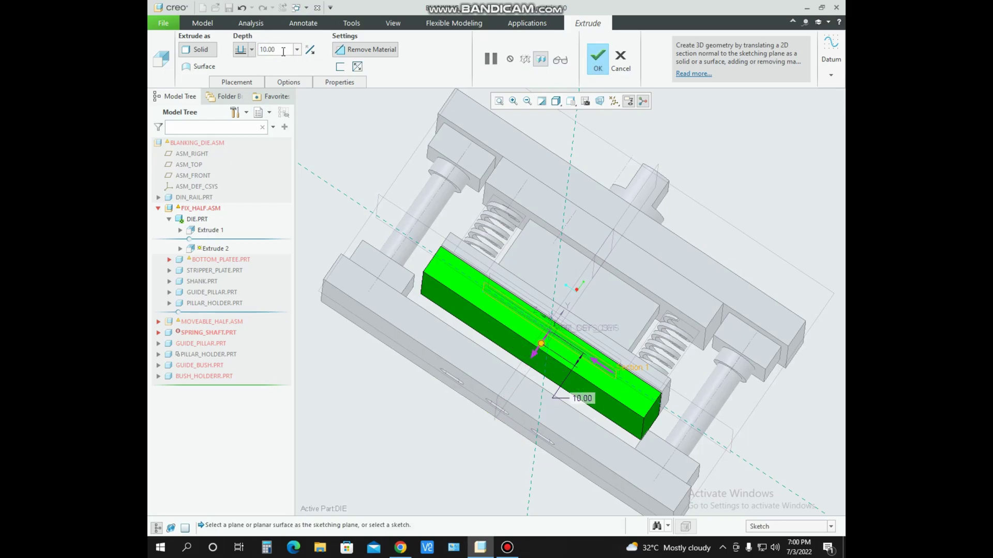
middle_click_drag(503, 302, 549, 120)
left_click(598, 70)
left_click(776, 147)
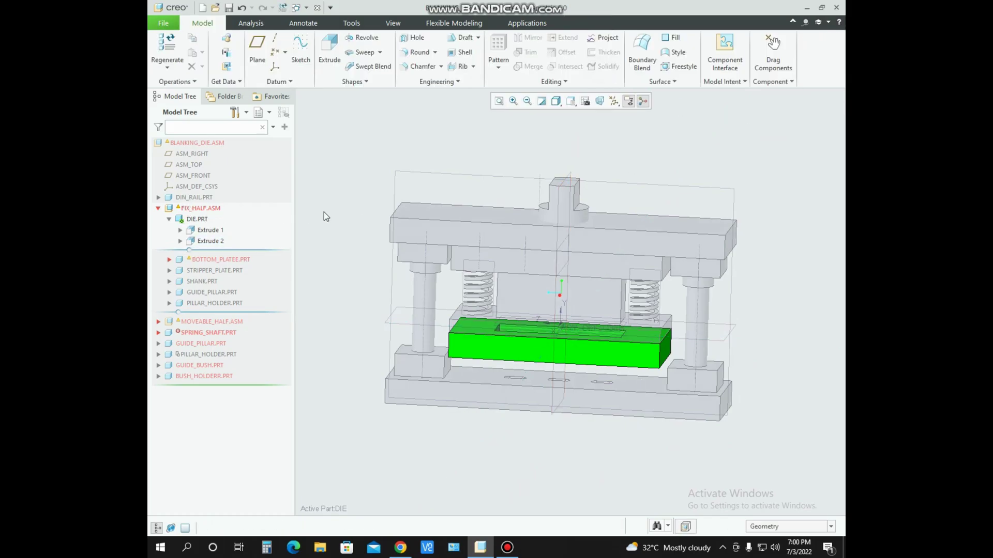
- Reactivate the top-level BLANKING_DIE assembly and open DIN_RAIL.PRT in its own window
key("ctrl+a")
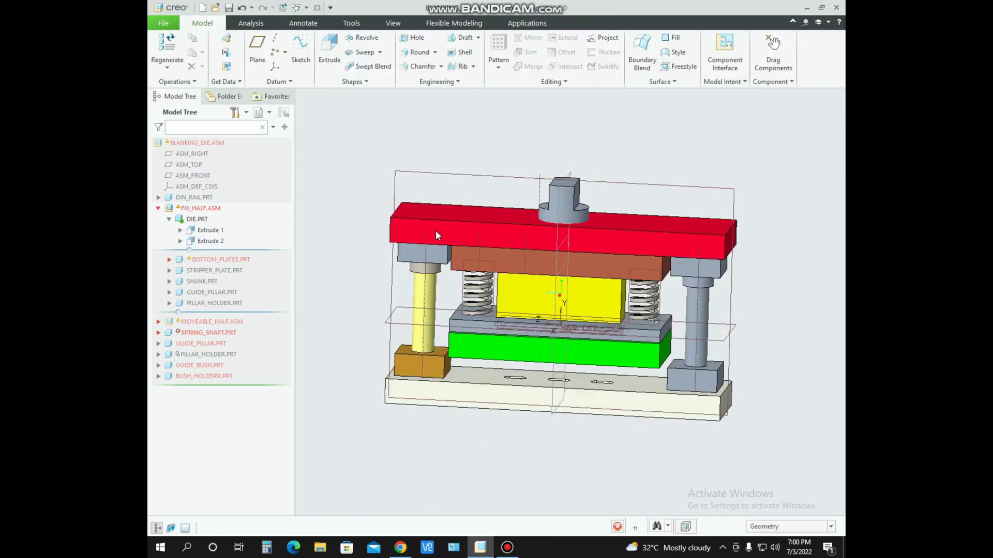
right_click(206, 198)
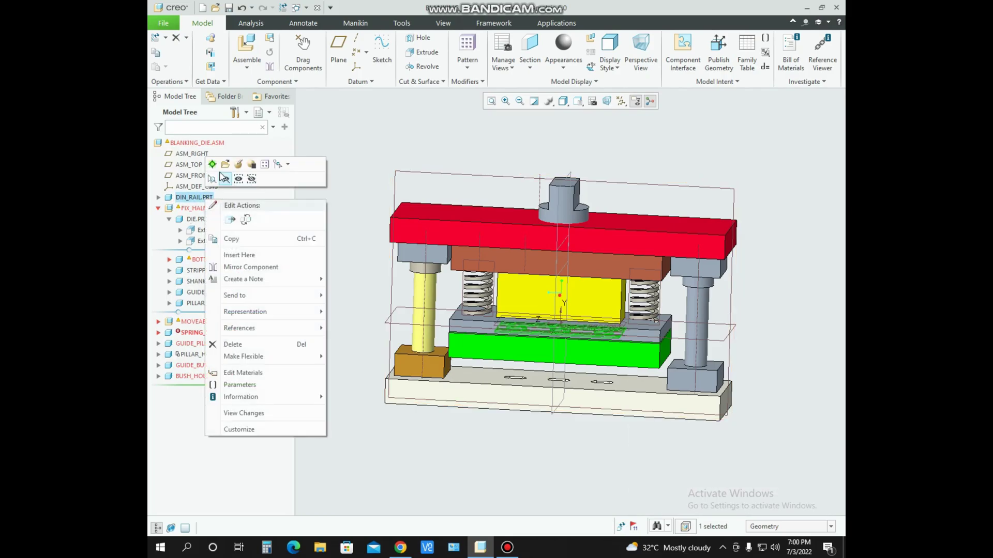
left_click(225, 165)
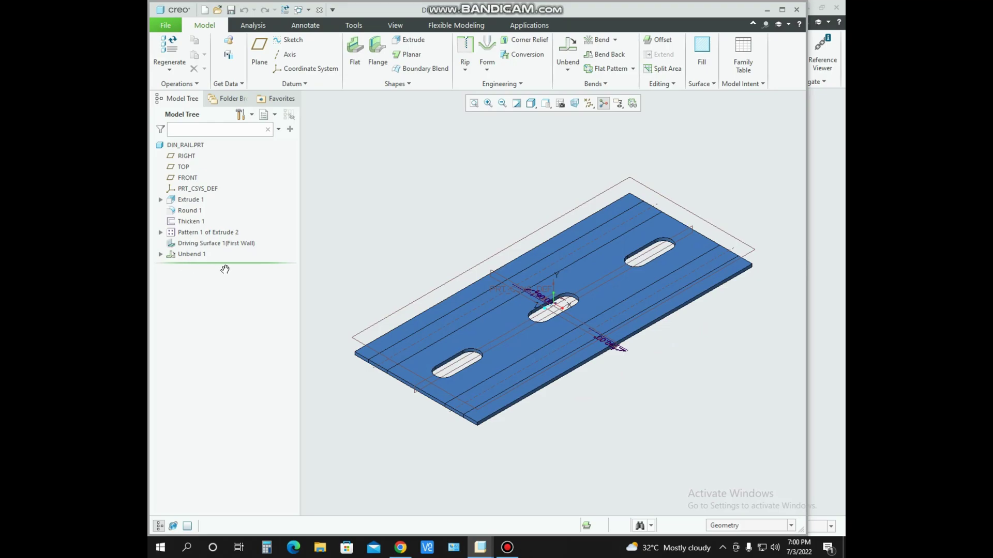
- Roll DIN_RAIL back to before Driving Surface 1 and examine the rail in its bent shape
left_click_drag(230, 252, 234, 237)
middle_click_drag(405, 297, 448, 287)
middle_click_drag(517, 304, 464, 317)
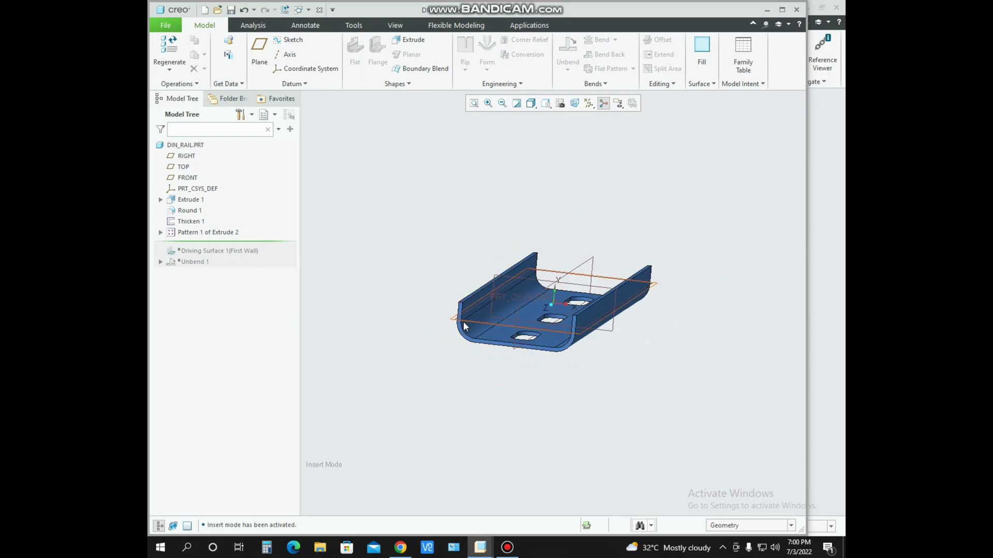
left_click(180, 201)
left_click(373, 273)
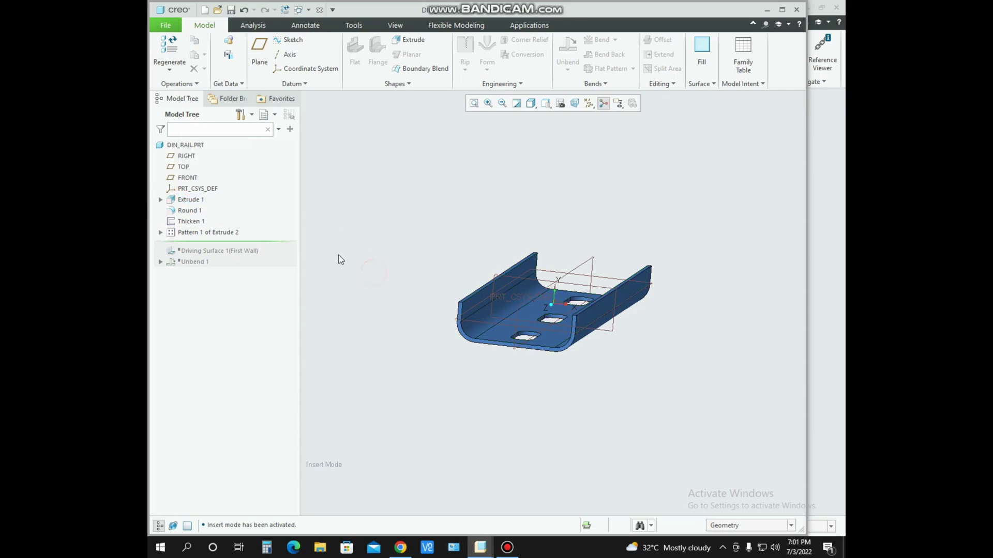
- Take summary measurements of the bent rail, picking its flange end and the flat base surface
left_click(261, 25)
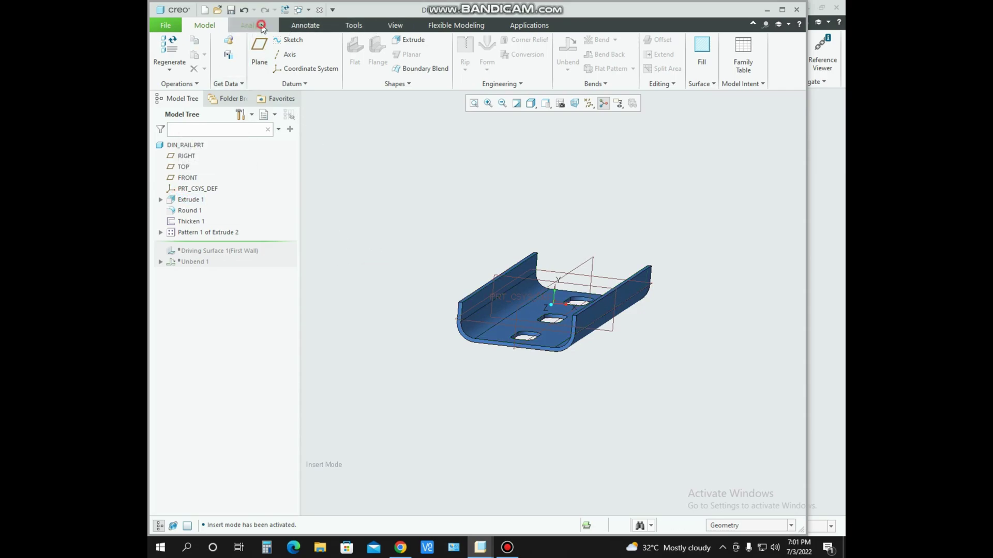
scroll(475, 357, "up", 5)
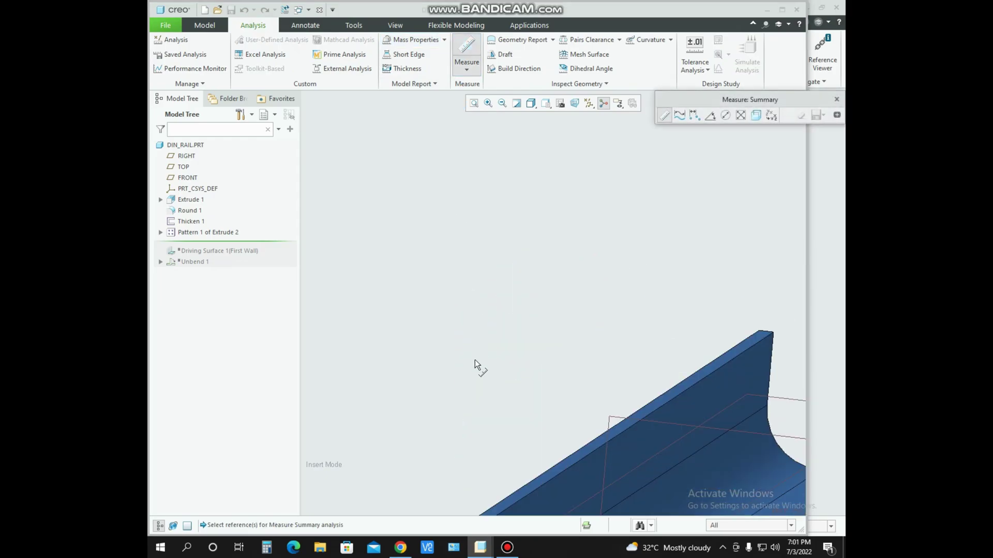
scroll(495, 377, "down", 4)
scroll(433, 417, "up", 6)
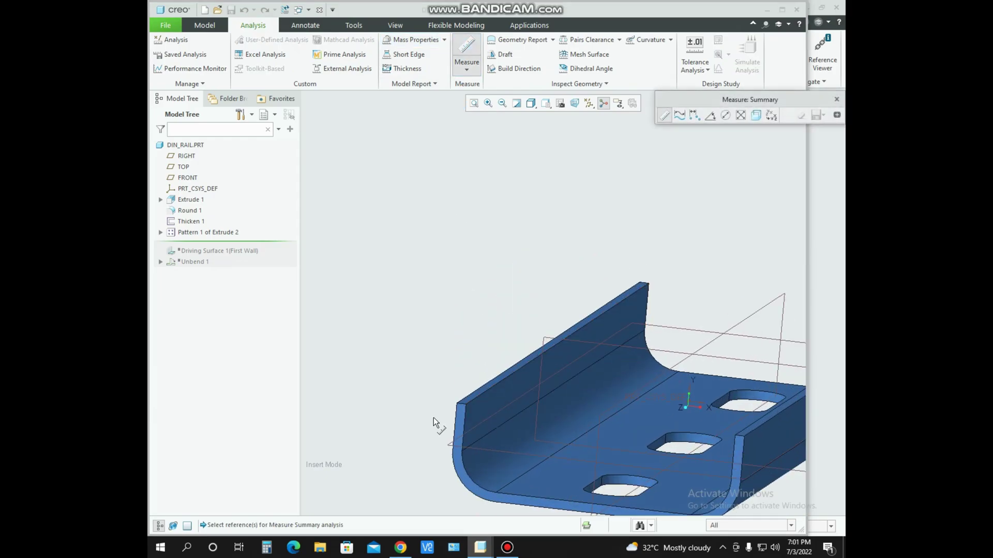
scroll(472, 396, "up", 3)
left_click(470, 395)
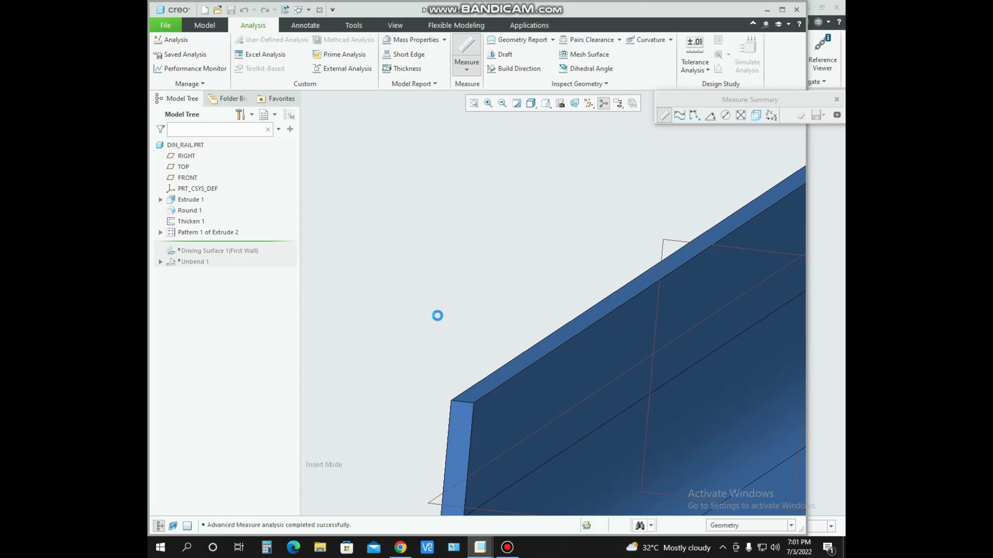
scroll(460, 344, "down", 5)
middle_click_drag(461, 343, 557, 250)
scroll(483, 368, "up", 5)
left_click(558, 250)
scroll(473, 287, "down", 4)
middle_click_drag(472, 287, 472, 314)
middle_click_drag(626, 373, 495, 313)
scroll(526, 337, "down", 4)
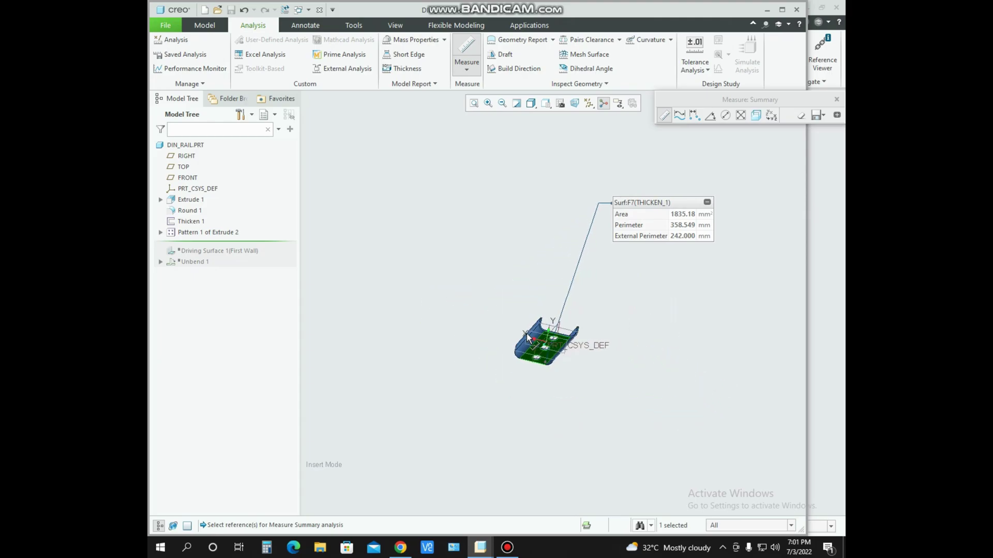
- Measure the distance between the rail flange's top face and the outer face of its base, and end the measurement
left_click(466, 70)
left_click(486, 111)
middle_click_drag(487, 250, 513, 280)
scroll(507, 363, "up", 5)
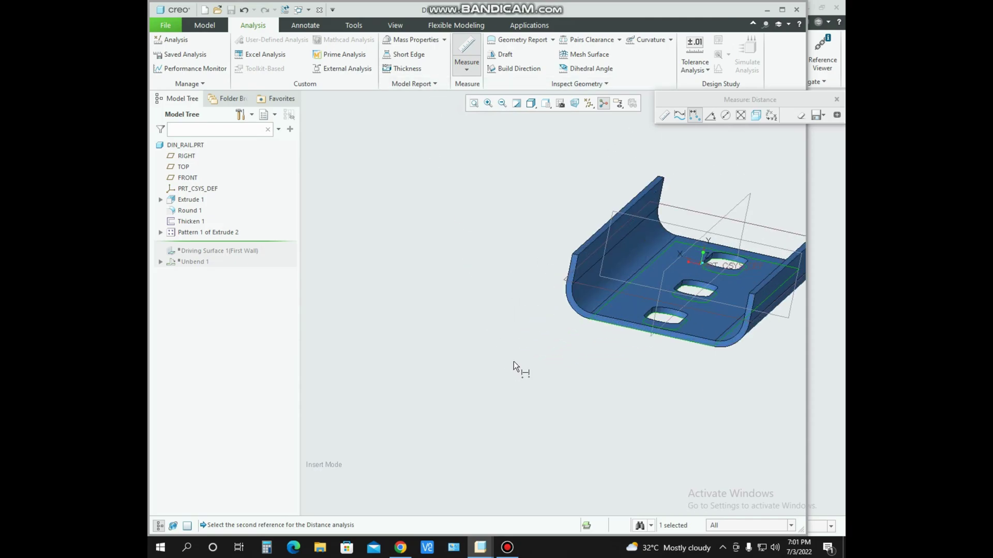
scroll(567, 243, "up", 2)
left_click(572, 237)
scroll(530, 376, "down", 2)
middle_click_drag(530, 376, 536, 354)
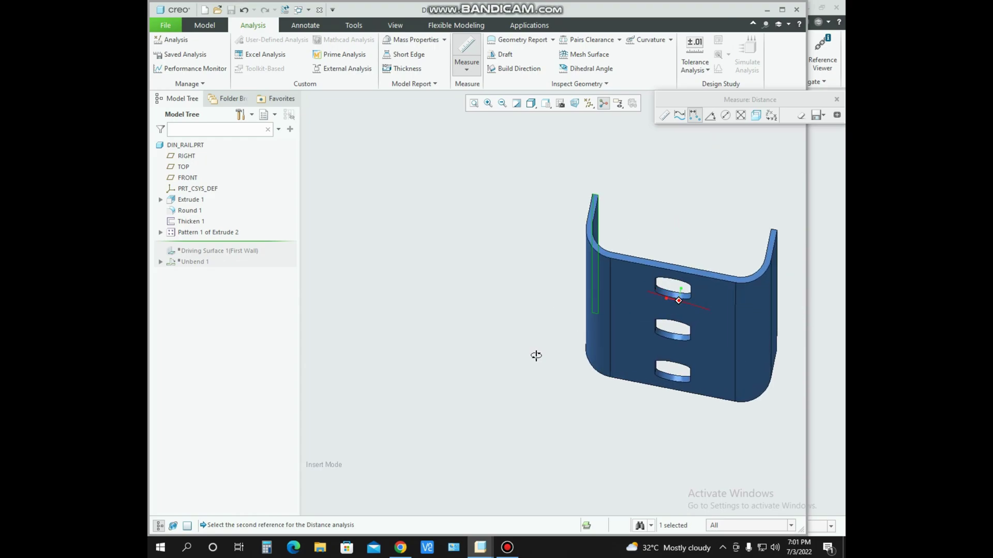
left_click(627, 288)
middle_click_drag(555, 316, 548, 332)
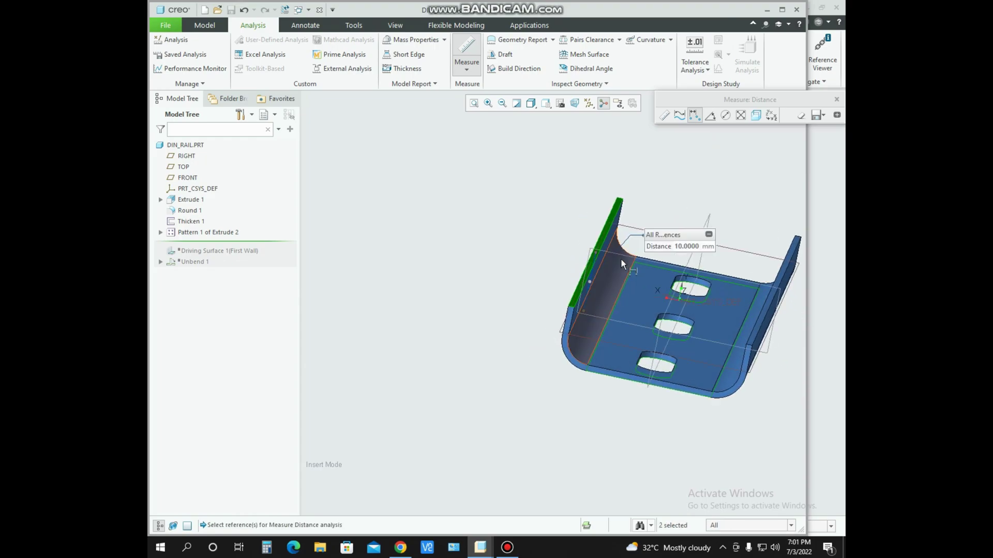
left_click(836, 99)
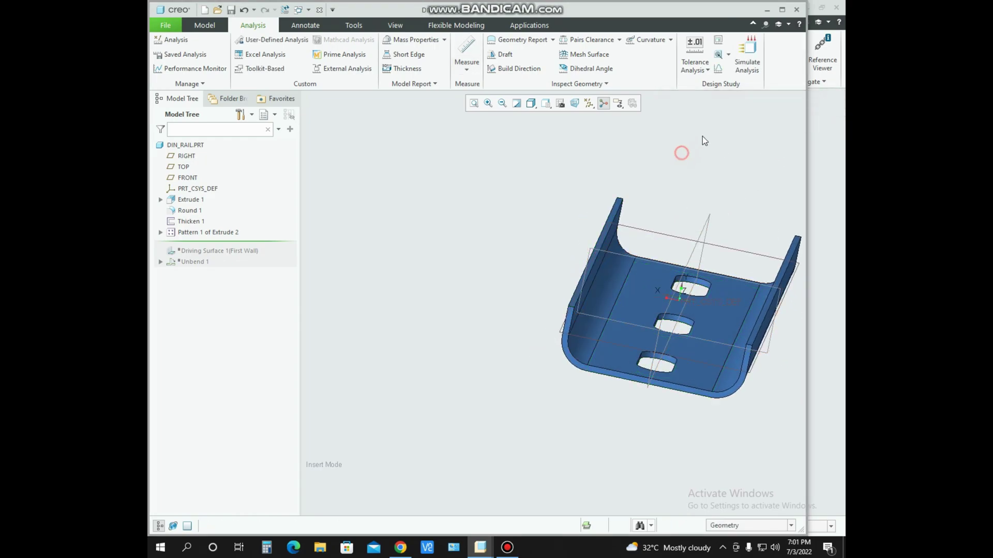
- Restore DIN_RAIL's rolled-back features by moving the insertion point below Unbend 1, and close the part window
left_click_drag(245, 242, 244, 265)
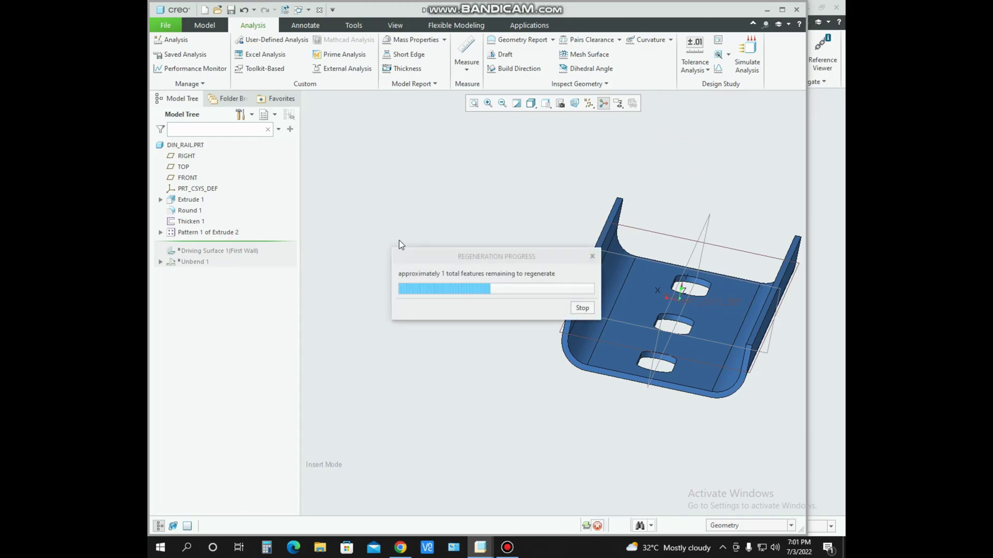
left_click(796, 9)
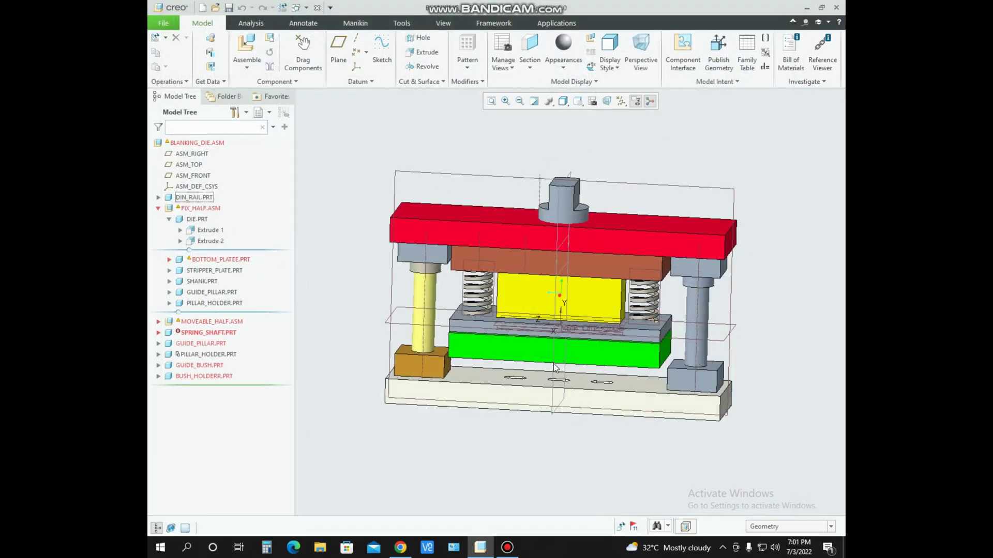
- Reopen the definition of the die's Extrude 2 pocket cut and accept it with its depth at 10 mm
right_click(204, 242)
left_click(224, 192)
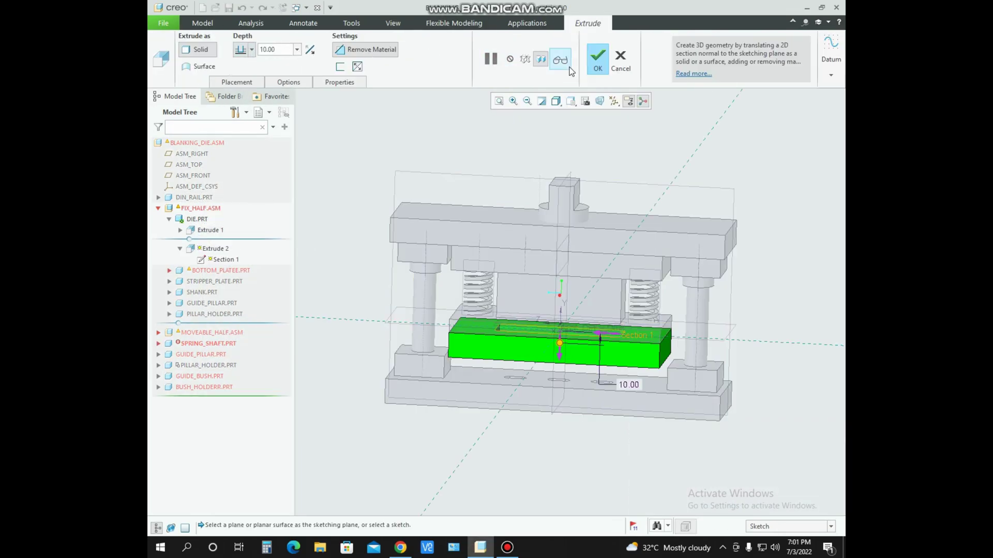
left_click(598, 59)
- Hide STRIPPER_PLATE and examine how the blank sits over the die's pocket
middle_click_drag(688, 171, 739, 196)
scroll(575, 330, "down", 3)
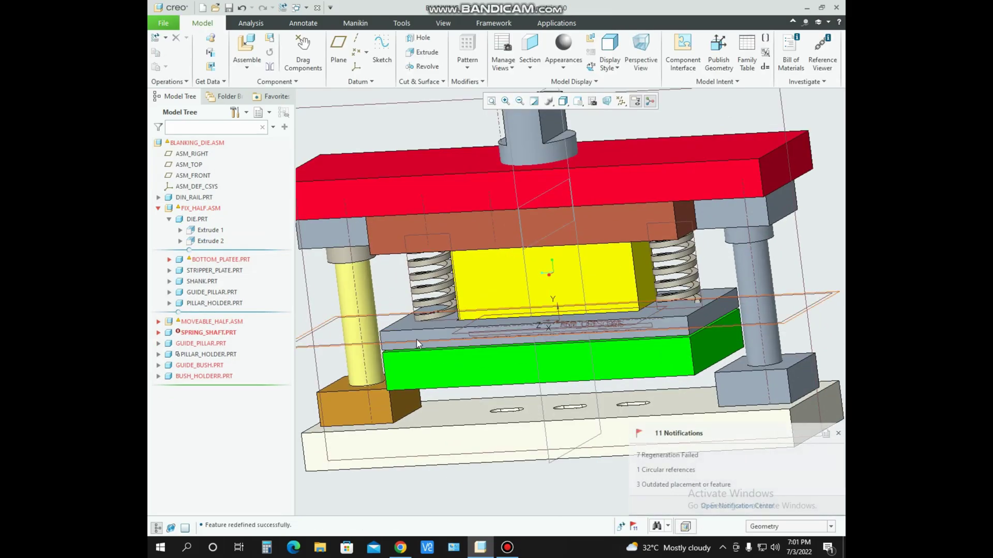
left_click(411, 327)
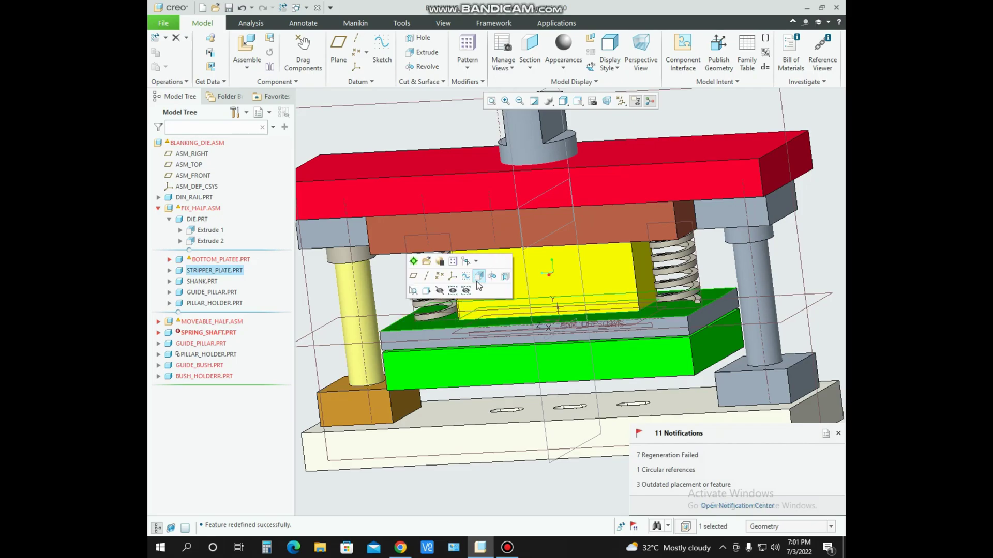
left_click(440, 290)
middle_click_drag(439, 290, 544, 312)
scroll(454, 342, "down", 6)
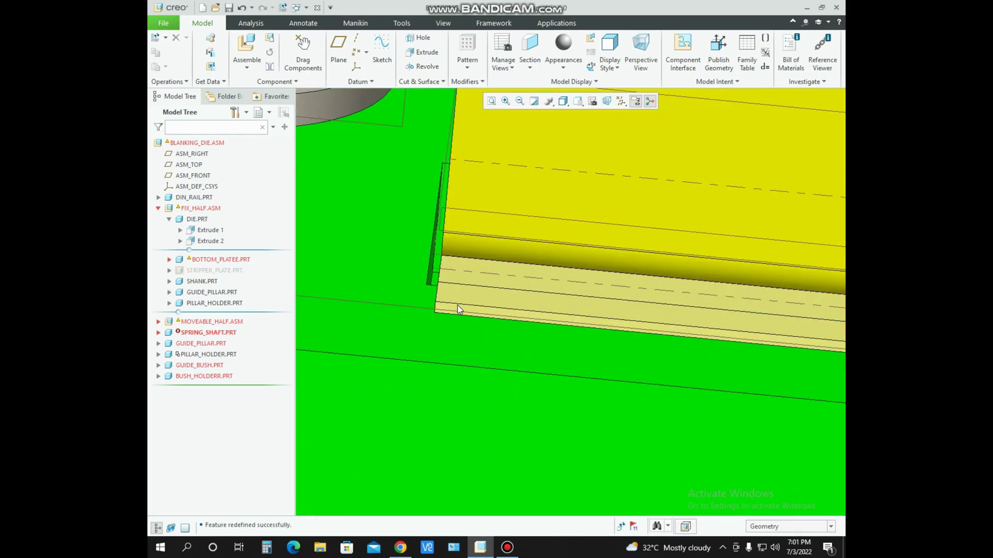
scroll(458, 309, "up", 8)
left_click(465, 367)
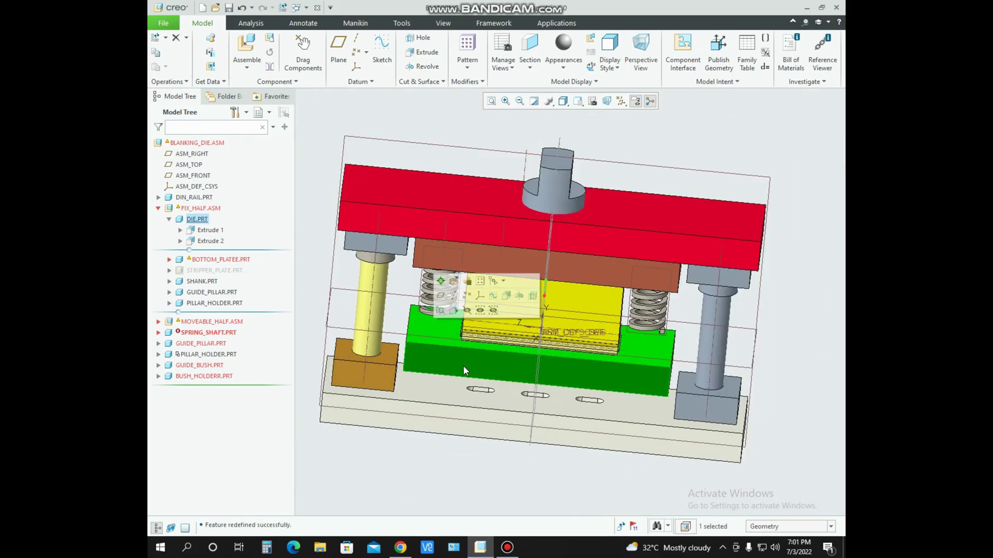
scroll(464, 365, "up", 2)
right_click(197, 210)
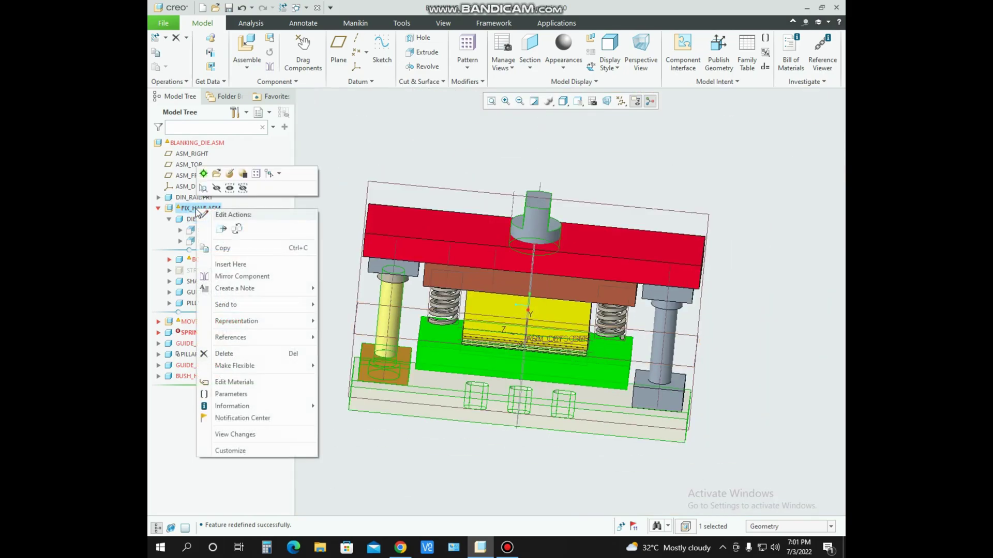
left_click(217, 188)
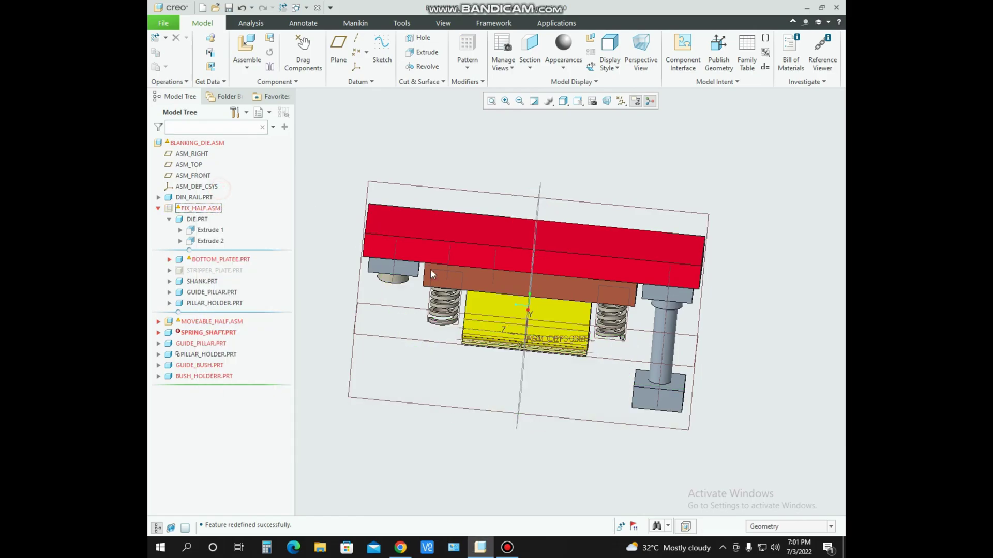
key("ctrl+z")
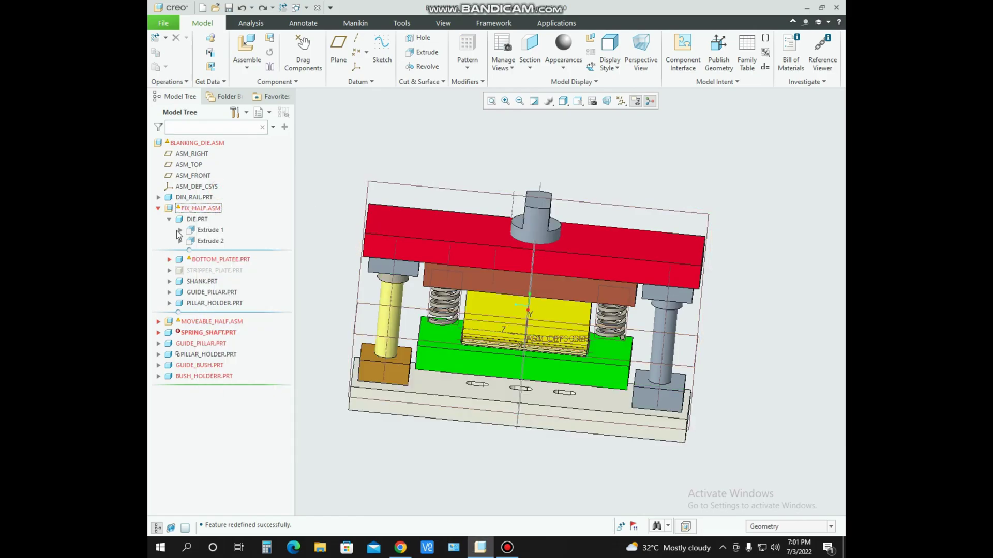
- Hide the MOVEABLE_HALF subassembly and the DIN_RAIL part to expose the die's pocket
right_click(202, 322)
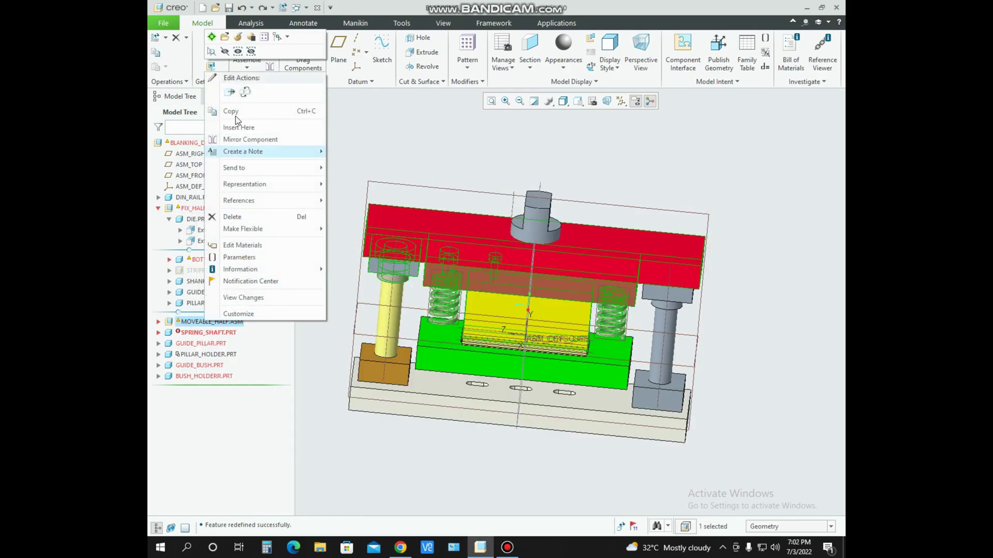
left_click(225, 51)
middle_click_drag(448, 312, 480, 357)
scroll(481, 357, "down", 3)
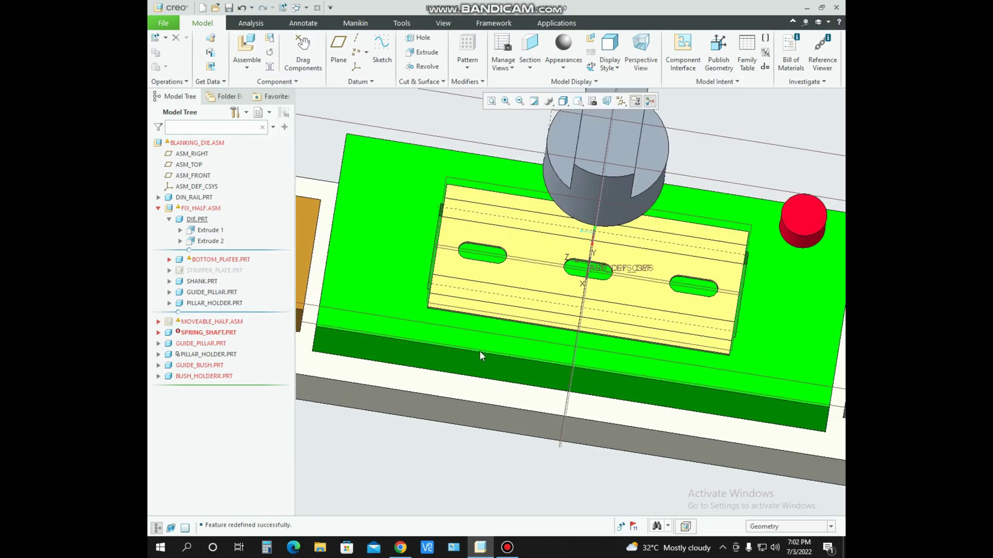
right_click(200, 199)
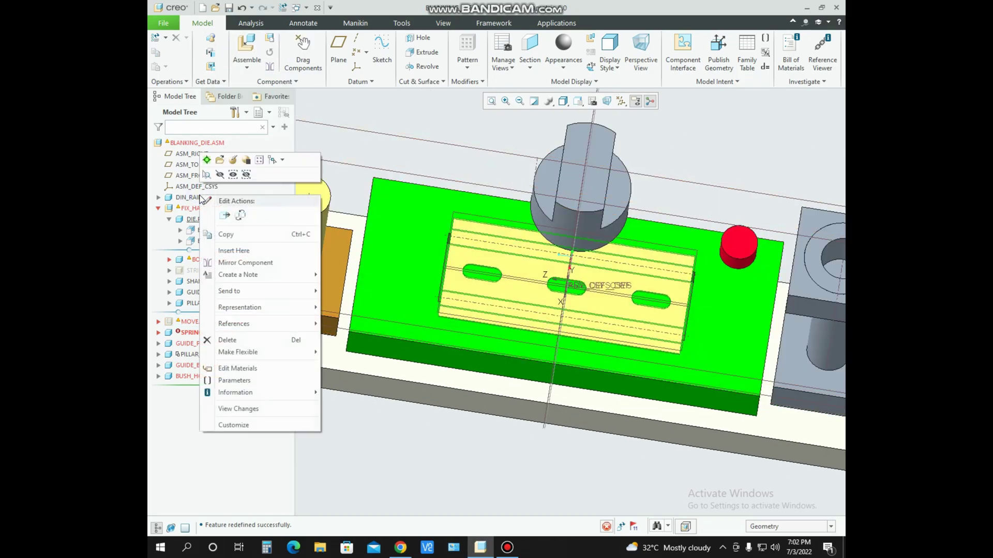
left_click(227, 174)
middle_click_drag(544, 347, 524, 358)
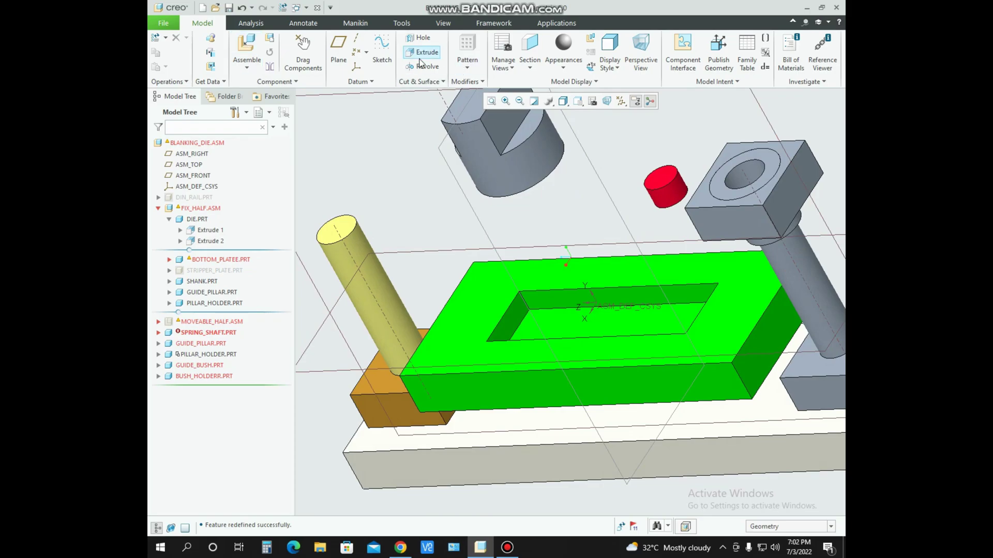
- Activate the DIE part and start a Round on the two long edges at the pocket's floor
left_click(473, 267)
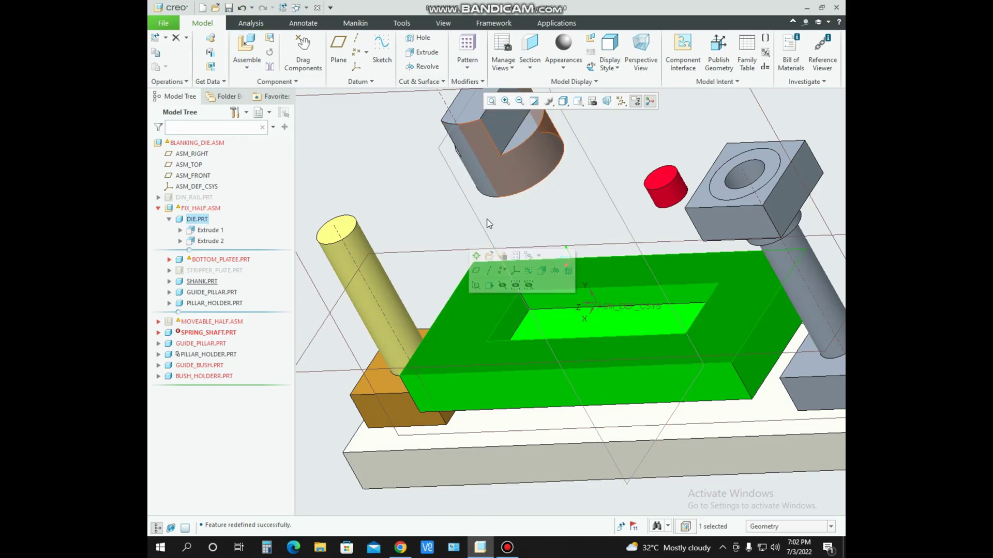
left_click(475, 252)
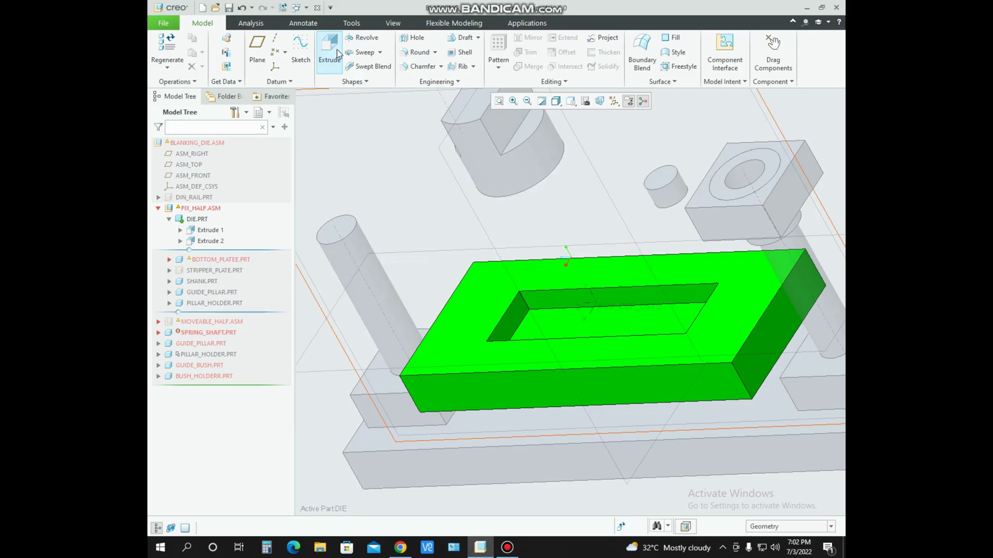
left_click(412, 53)
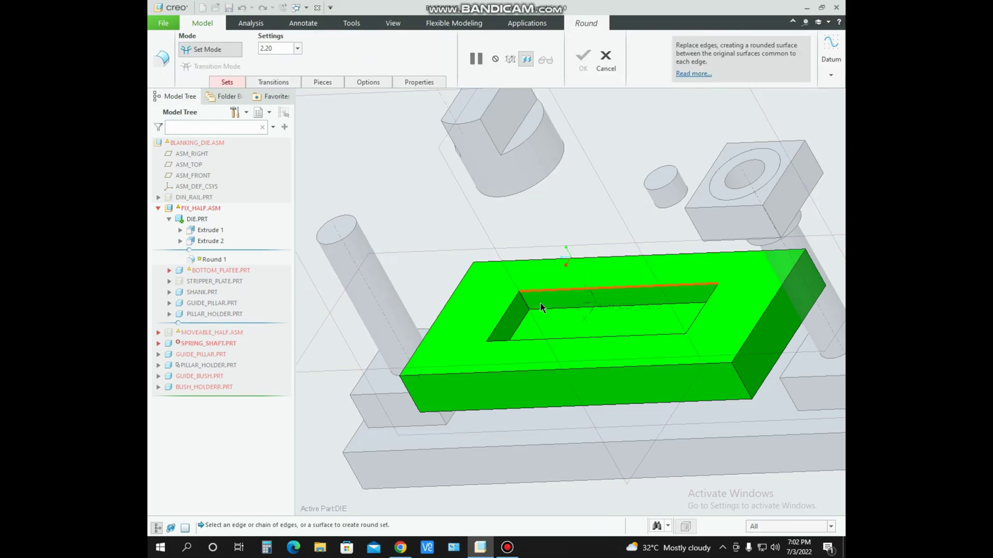
left_click(568, 310)
middle_click_drag(568, 325, 621, 298)
left_click(619, 290, "ctrl")
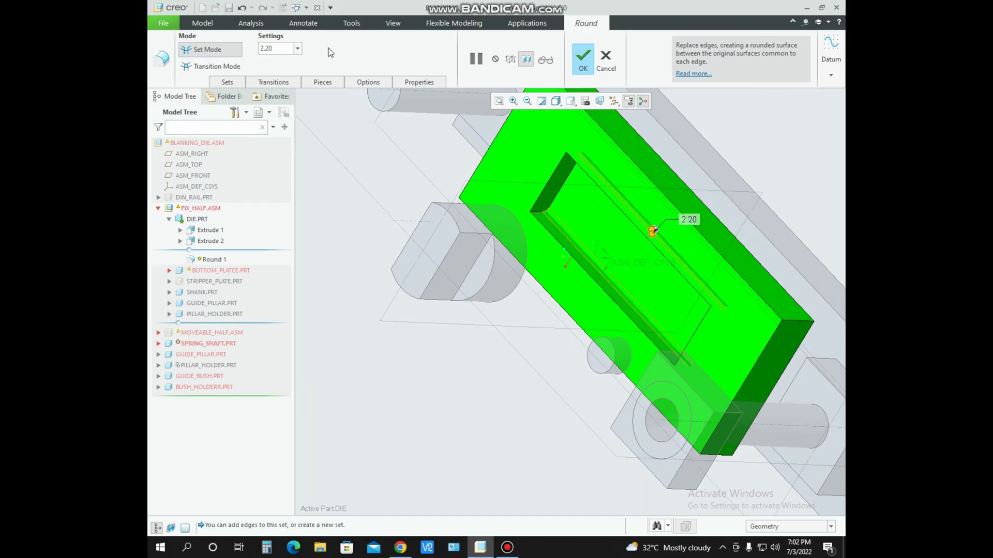
- Set the round radius to 5 mm, check the die drawing in bending_die.pdf in Chrome, and complete the round in Creo
type("5")
key("Return")
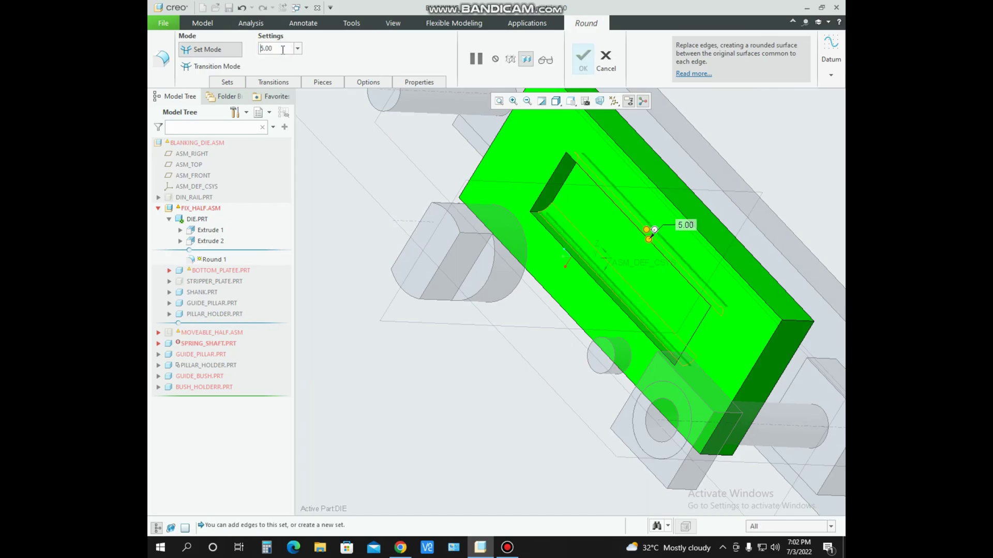
left_click(411, 548)
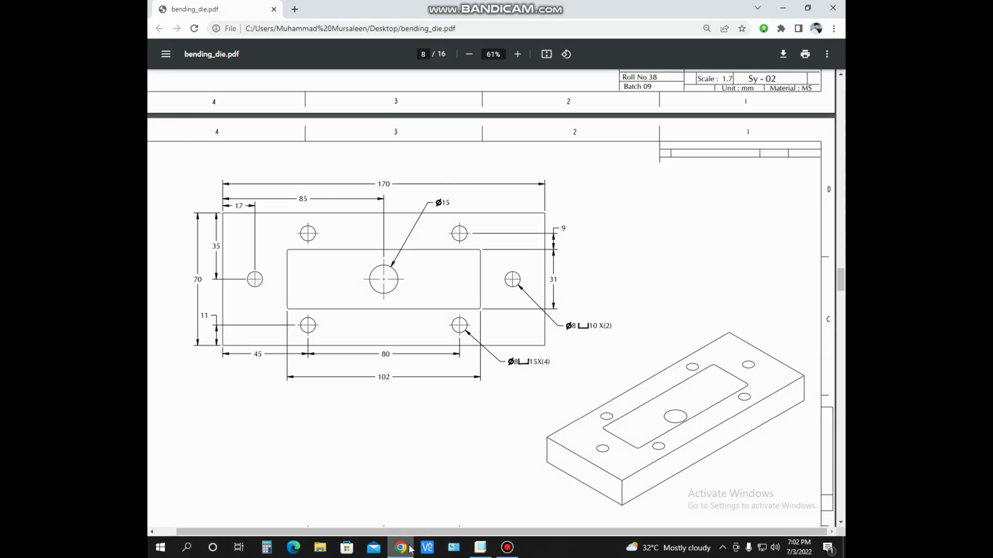
left_click(411, 548)
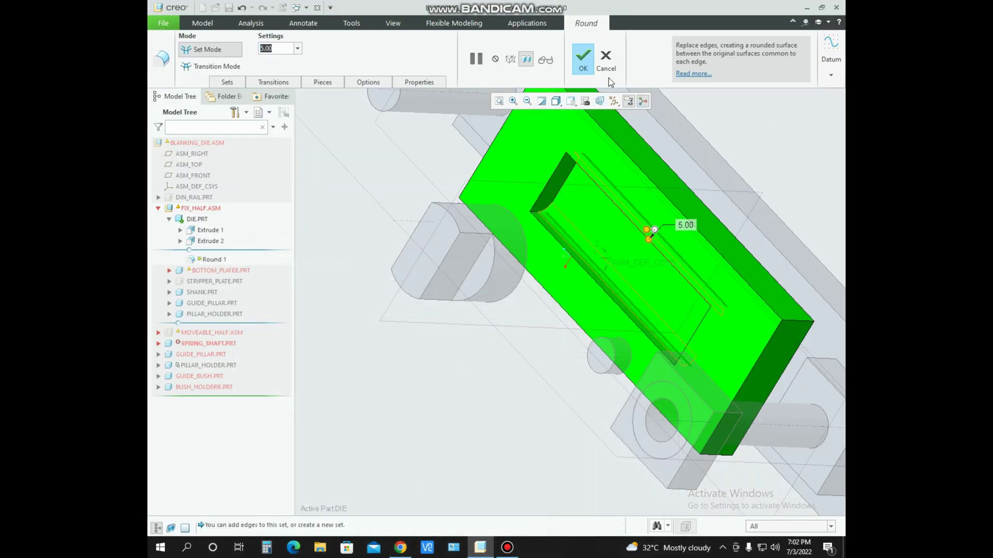
left_click(582, 69)
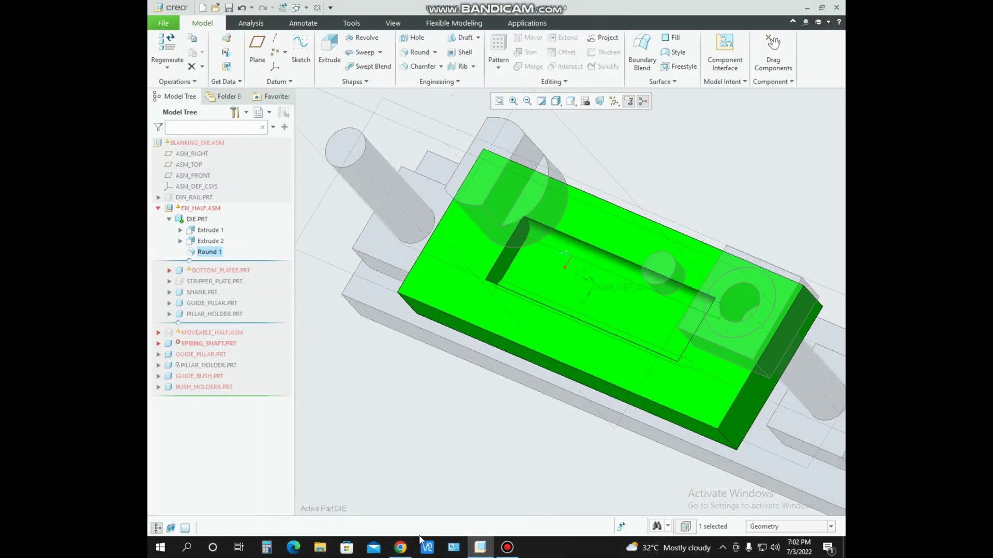
- Review the die's hole sizes and positions on page 8 of bending_die.pdf in Chrome and return to Creo
left_click(402, 549)
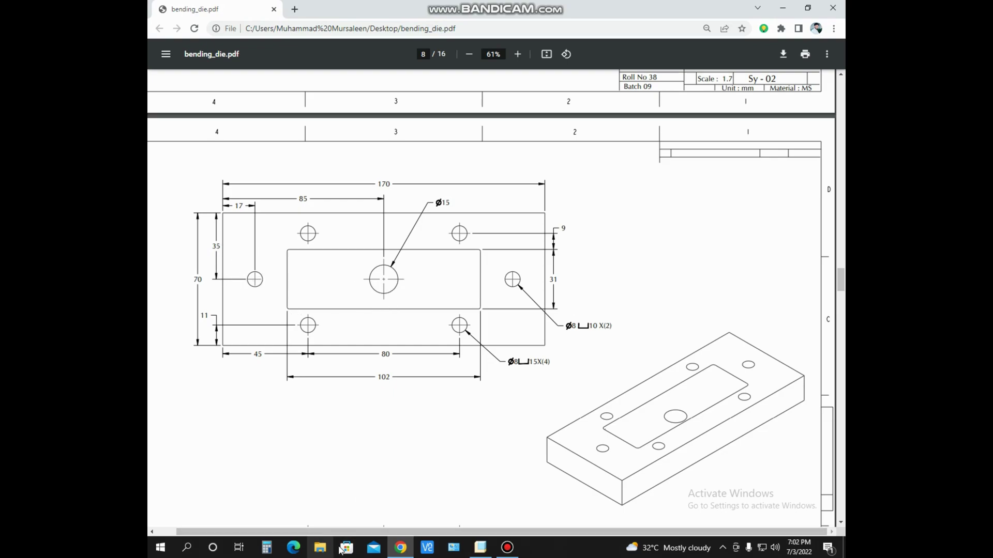
left_click(403, 549)
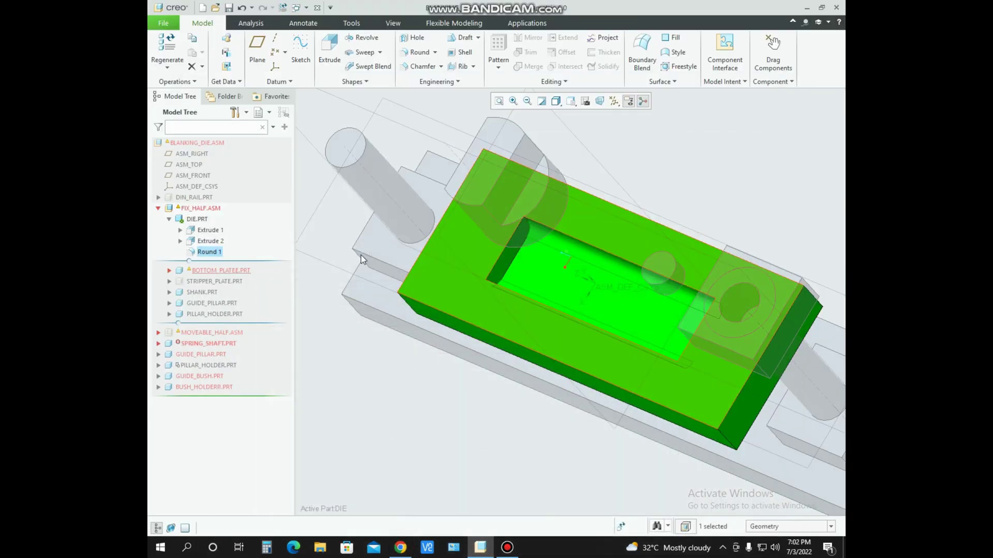
- Start an Extrude on the die's pocket floor and sketch a circle about 115 mm in diameter centred on the die
left_click(579, 290)
left_click(161, 66)
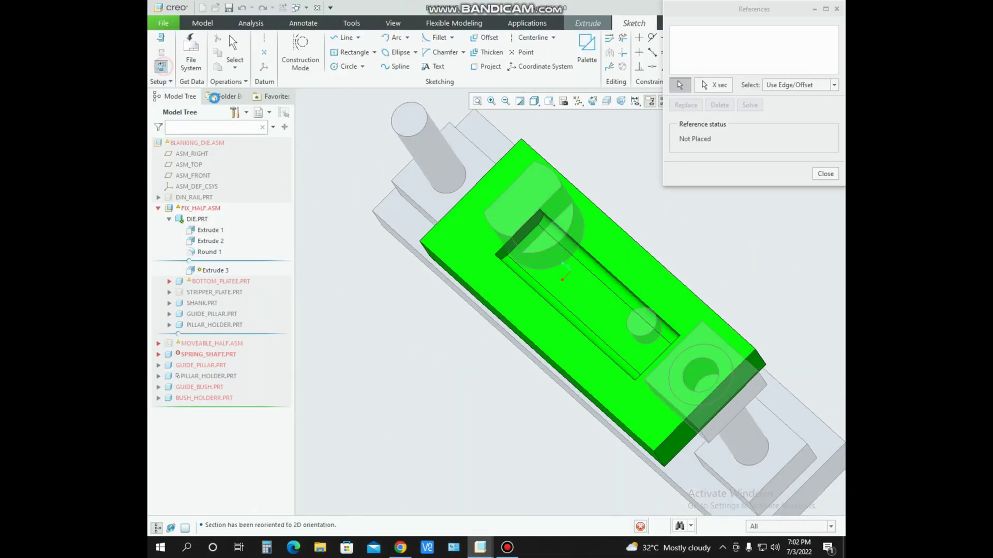
left_click(610, 300)
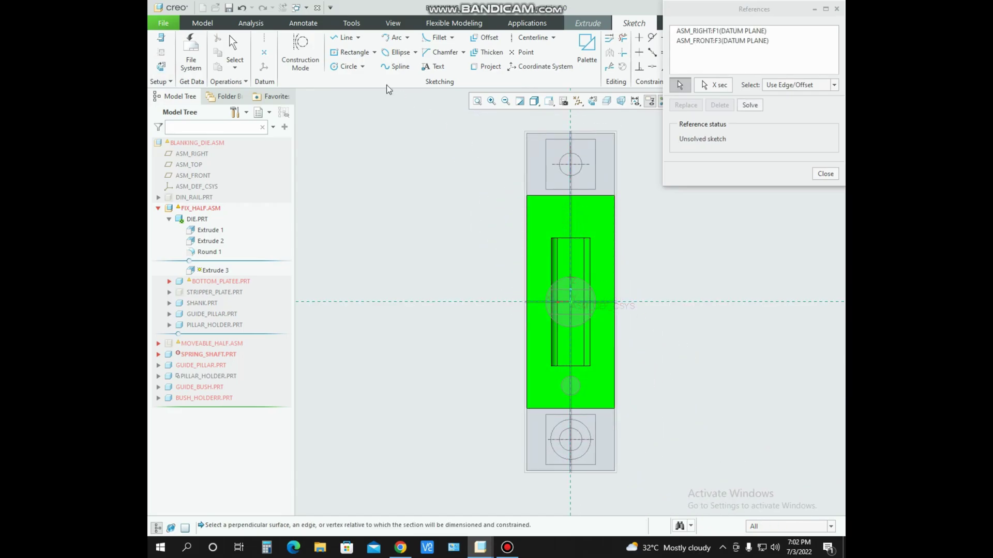
left_click(345, 67)
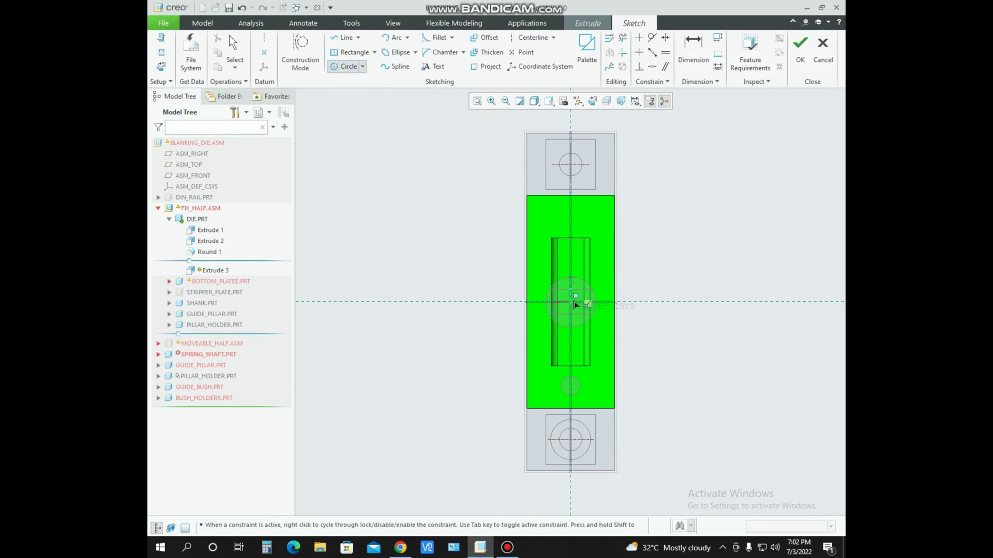
scroll(579, 317, "up", 3)
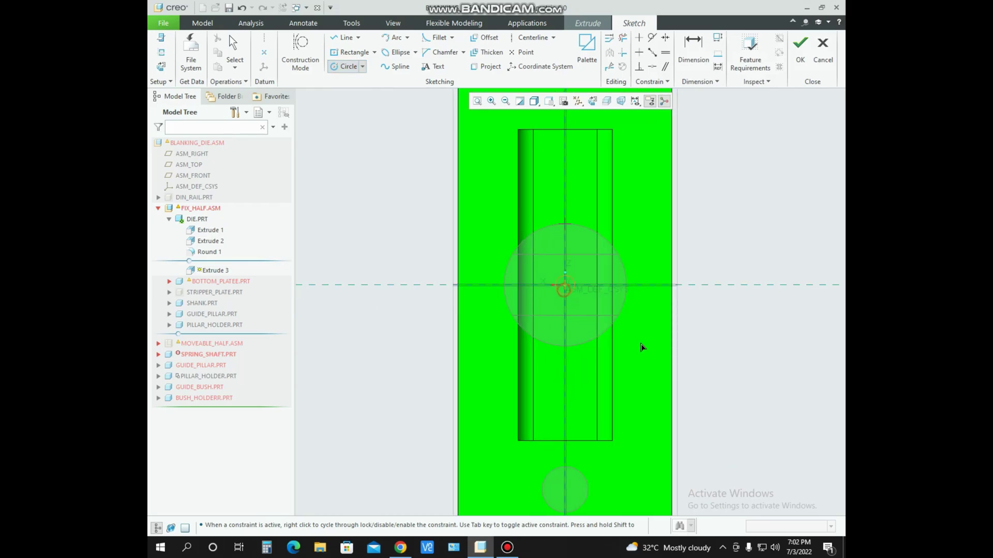
left_click(745, 429)
middle_click(701, 439)
scroll(698, 437, "down", 2)
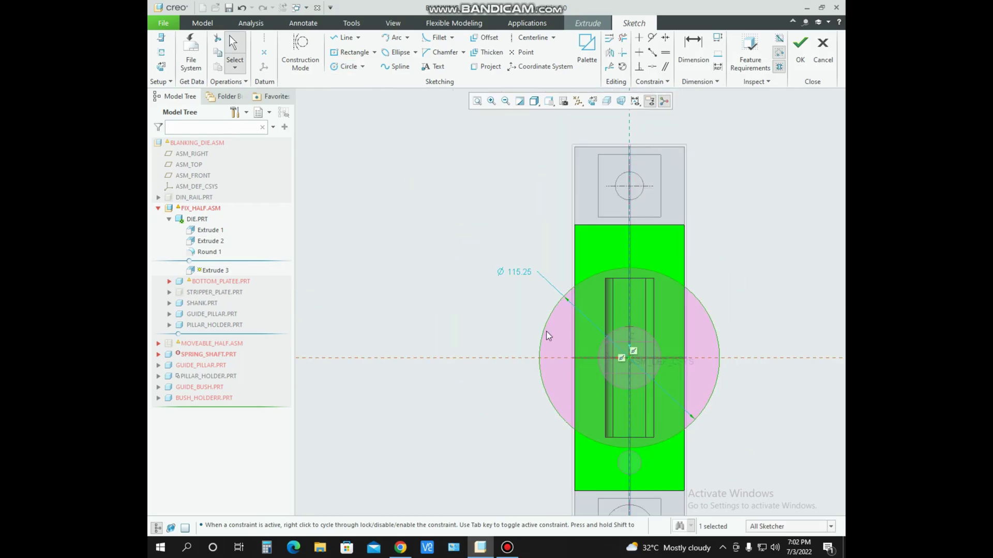
- Check the centre hole in bending_die.pdf in Chrome, return to Creo, set the circle's diameter to 15 mm and finish the sketch
mouse_move(399, 549)
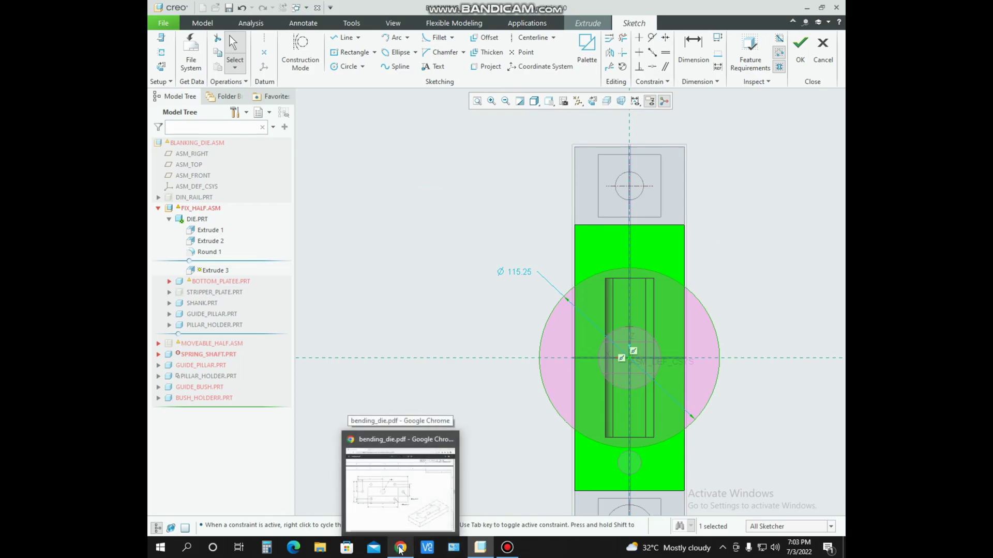
left_click(399, 549)
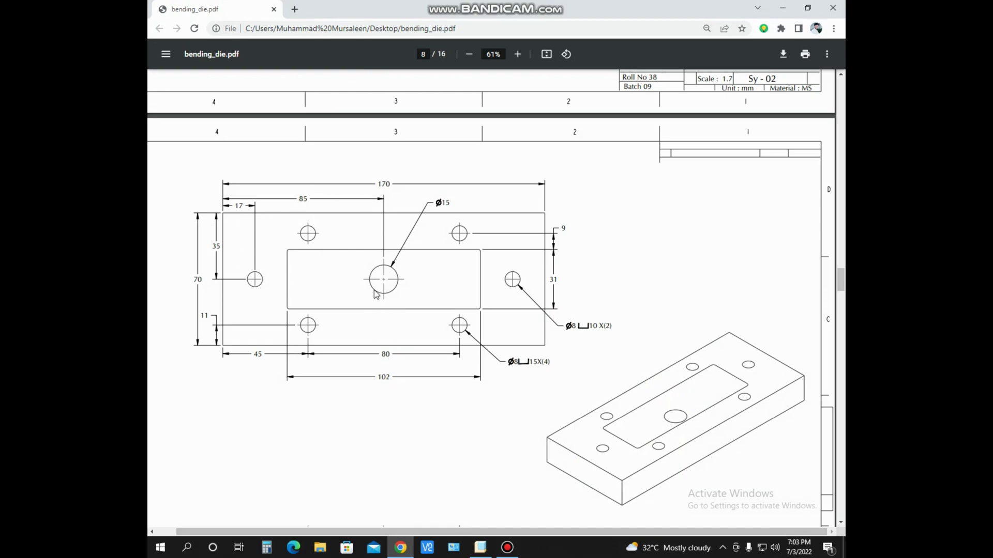
left_click(398, 545)
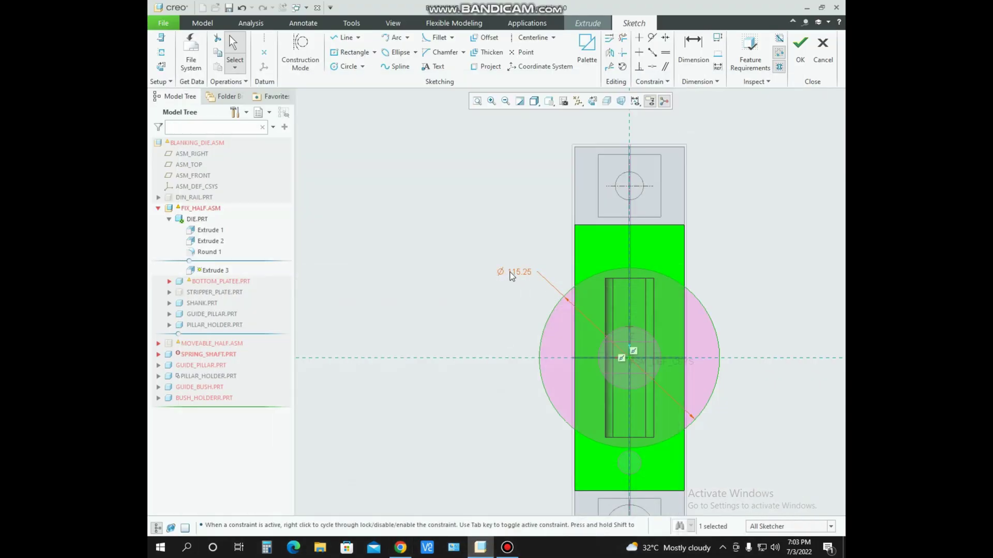
double_click(526, 271)
type("15")
key("Return")
left_click(800, 46)
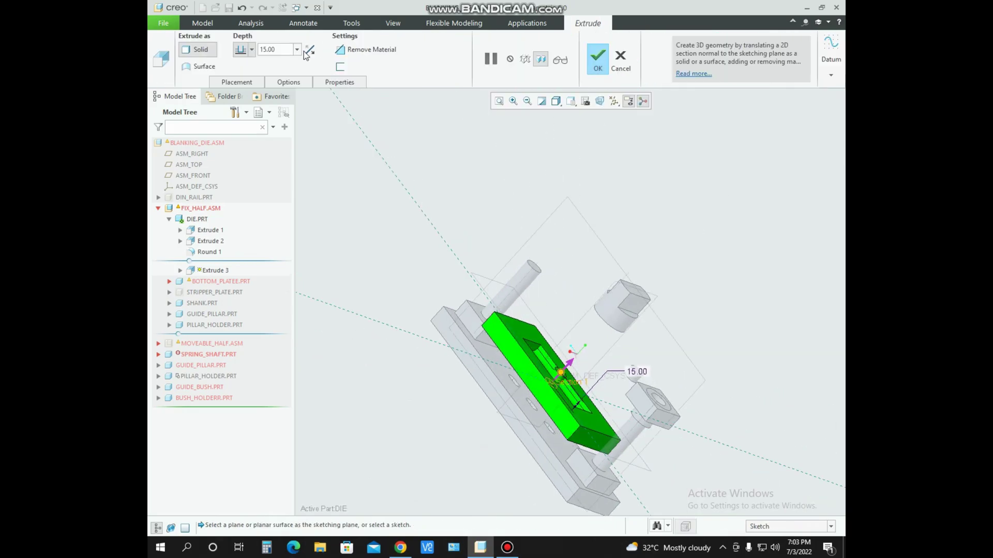
- Reverse the 15 mm extrusion to cut the centre hole through the pocket floor and complete it
left_click(310, 50)
middle_click_drag(538, 293, 547, 271)
left_click(595, 72)
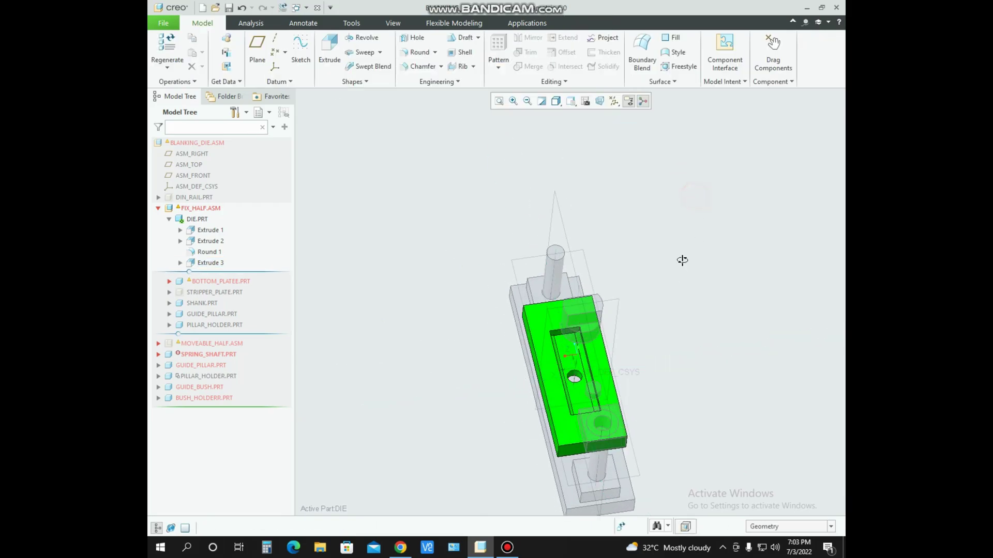
middle_click_drag(695, 207, 723, 250)
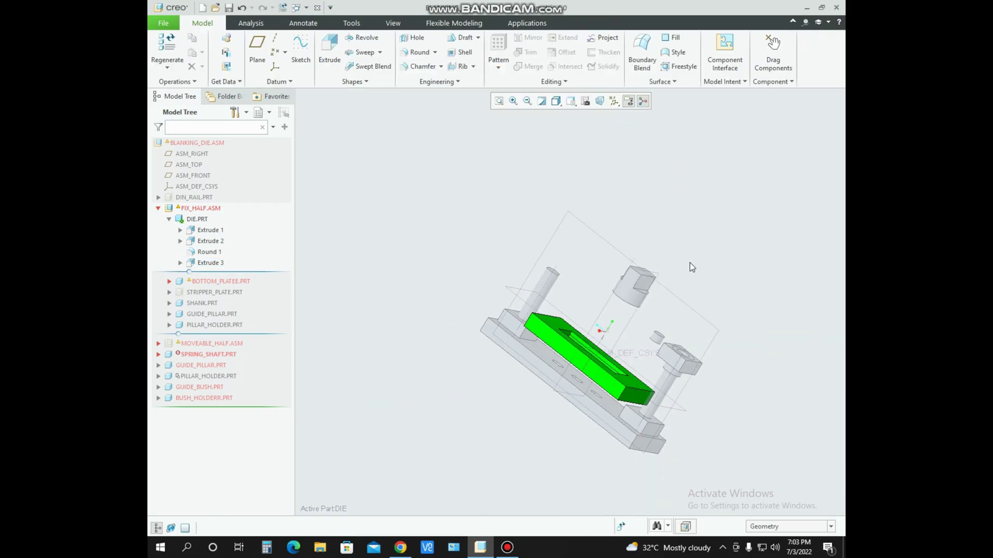
- Return to the top assembly and show the MOVEABLE_HALF subassembly and the STRIPPER_PLATE part again
key("ctrl+d")
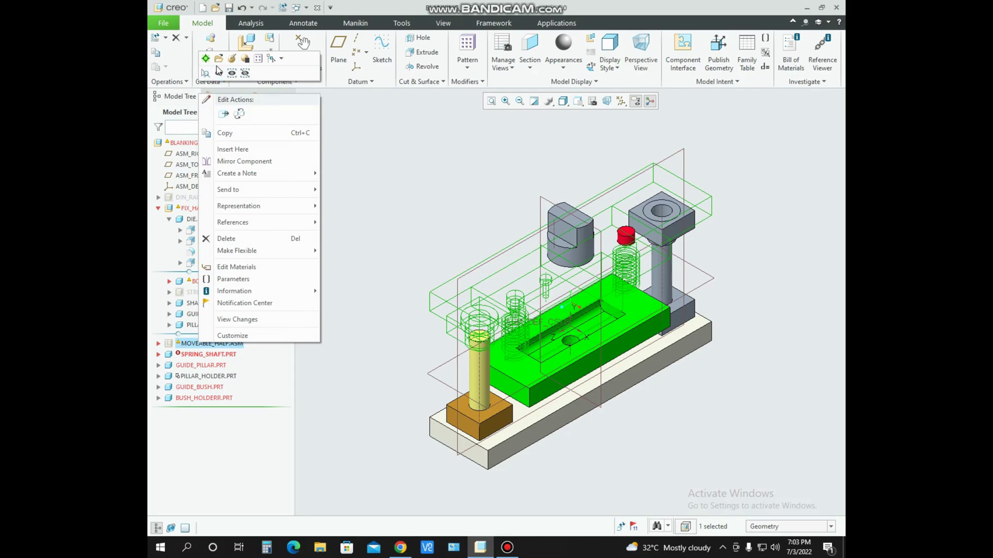
left_click(217, 73)
left_click(432, 209)
middle_click_drag(556, 338, 510, 341)
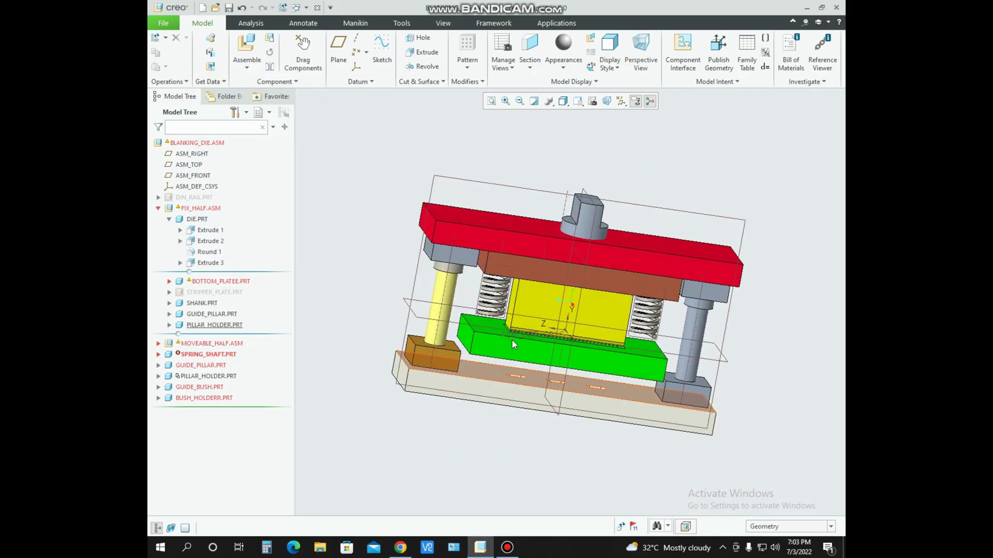
scroll(513, 332, "down", 1)
right_click(195, 292)
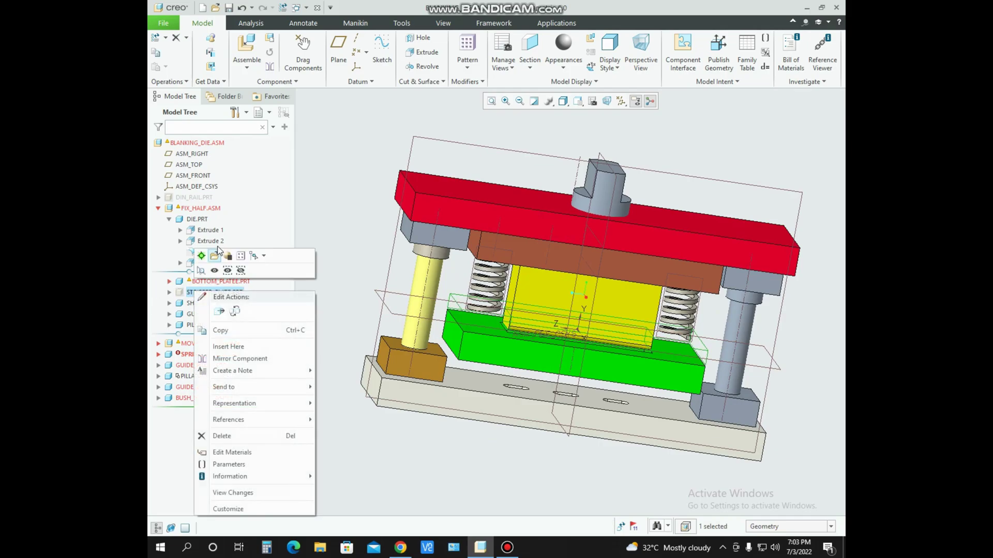
left_click(474, 469)
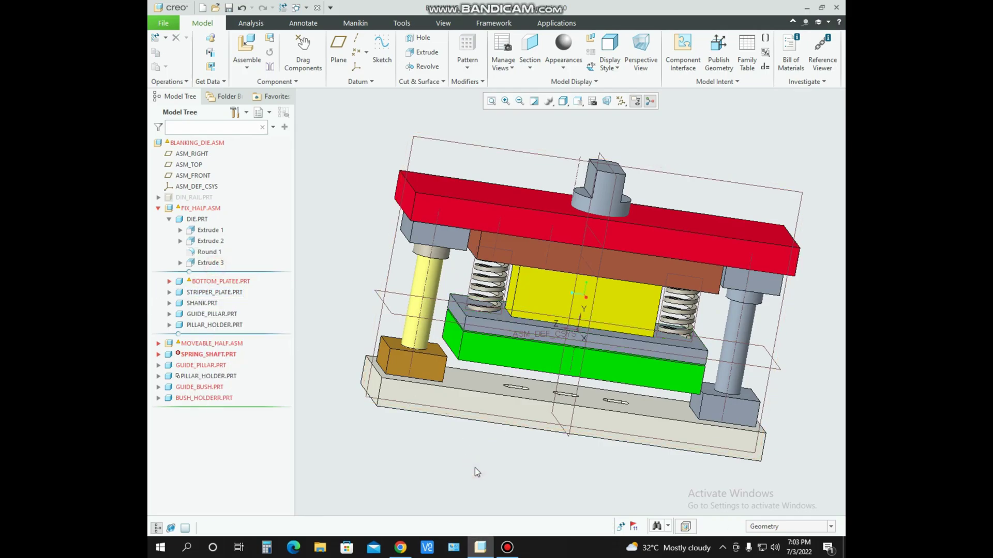
middle_click_drag(541, 354, 470, 405)
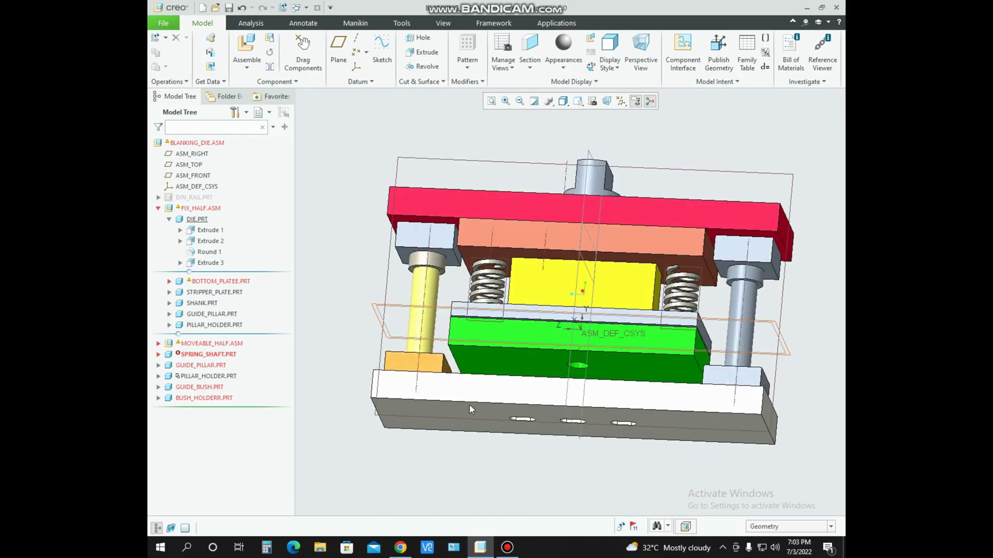
- Activate the BOTTOM_PLATEE part and open the section sketch of its Extrude 1 for editing
left_click(405, 389)
left_click(410, 323)
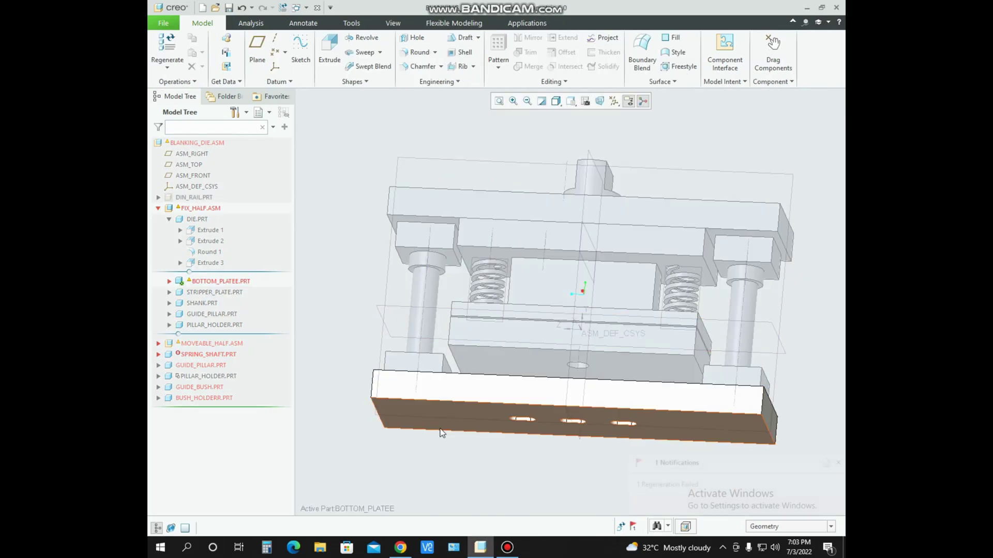
left_click(169, 282)
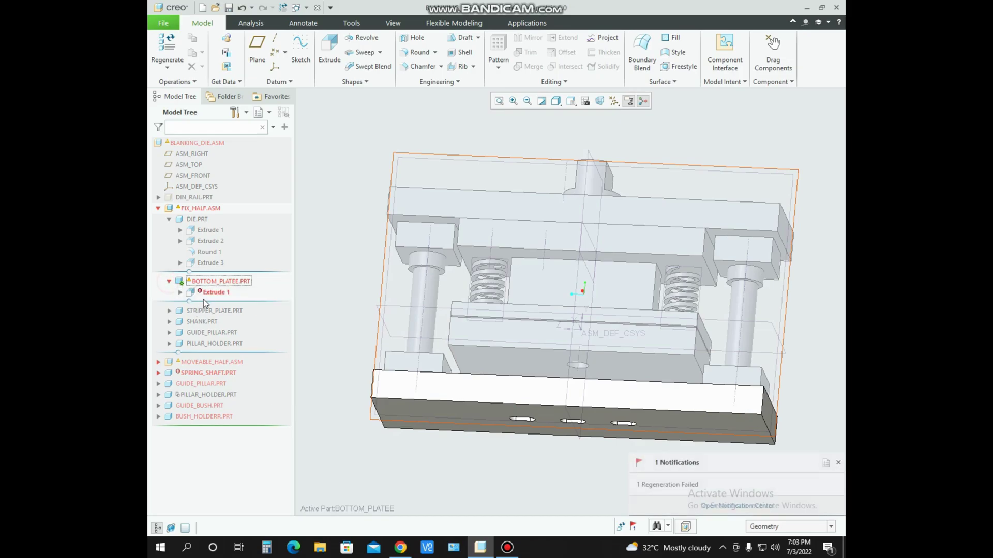
right_click(204, 293)
left_click(226, 275)
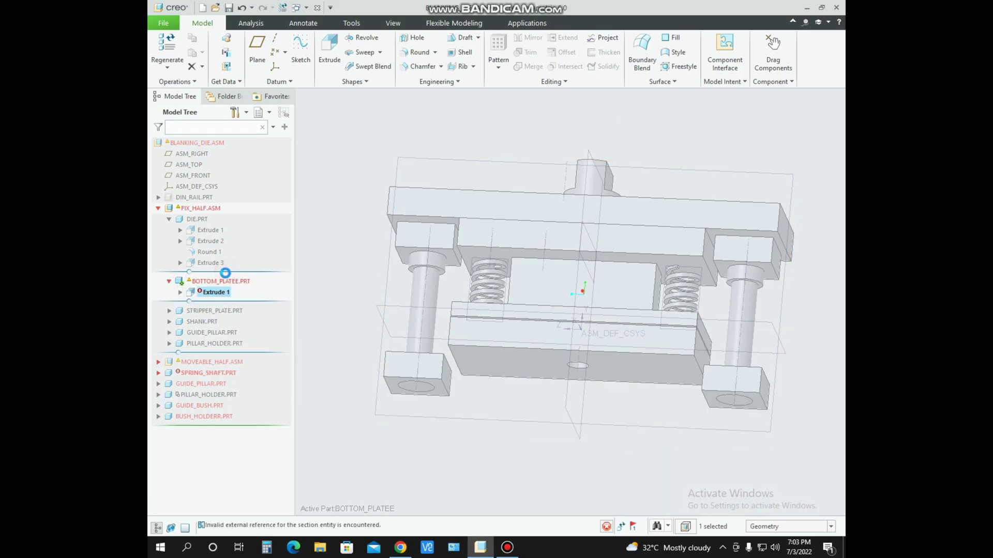
middle_click_drag(523, 414, 445, 331)
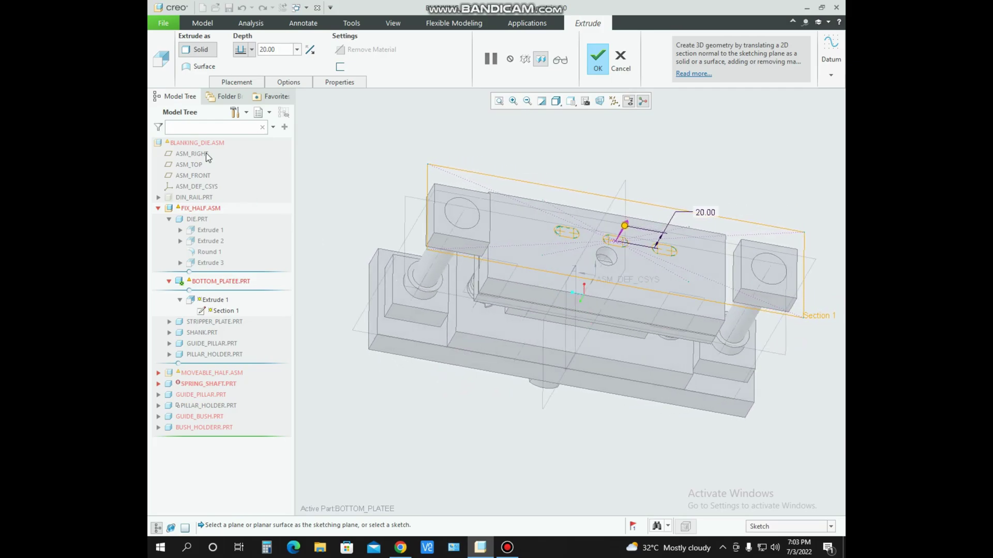
left_click(238, 83)
left_click(316, 122)
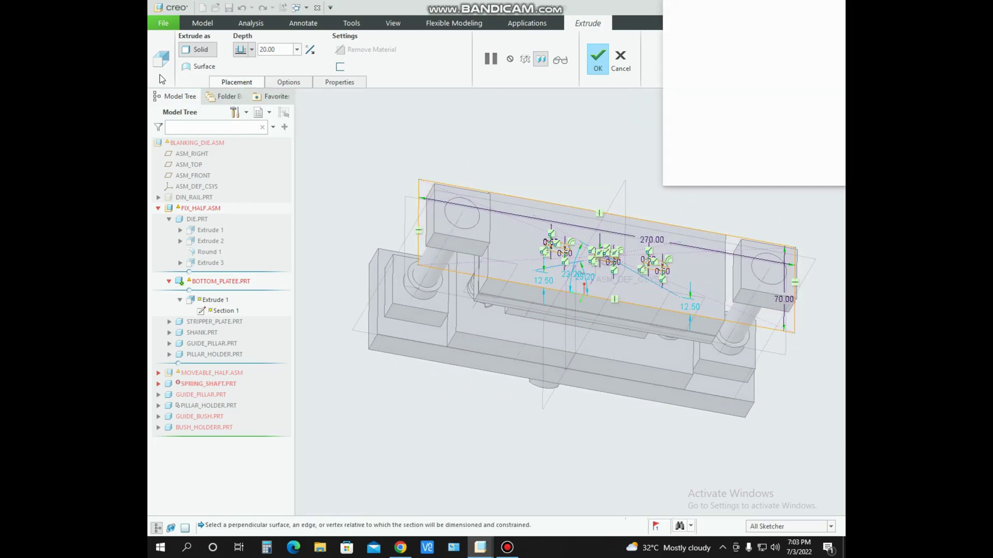
- Delete all unidentified items from the sketch references of the bottom plate's section and close the references
left_click_drag(689, 70, 689, 42)
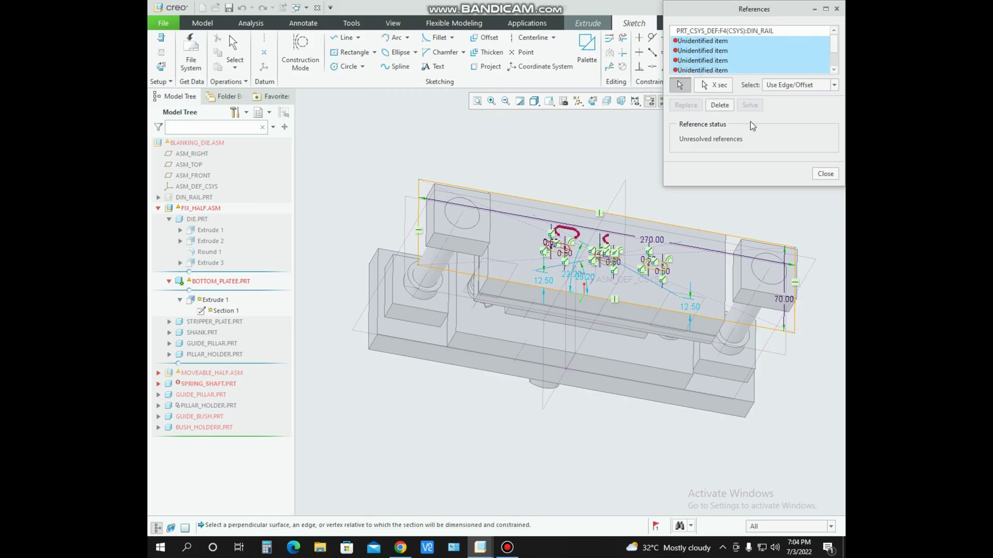
key("Delete")
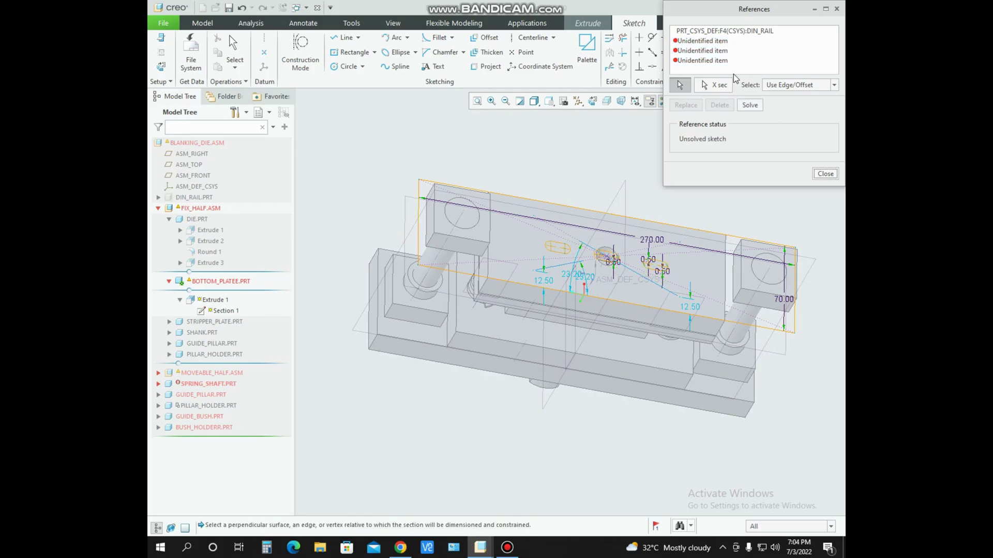
left_click(716, 61)
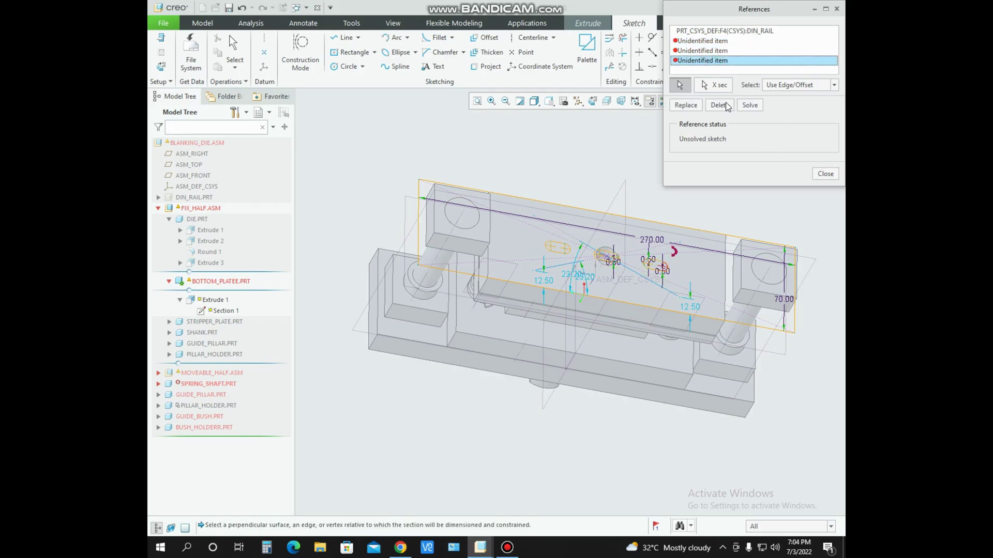
left_click(727, 106)
left_click(716, 50)
left_click(719, 104)
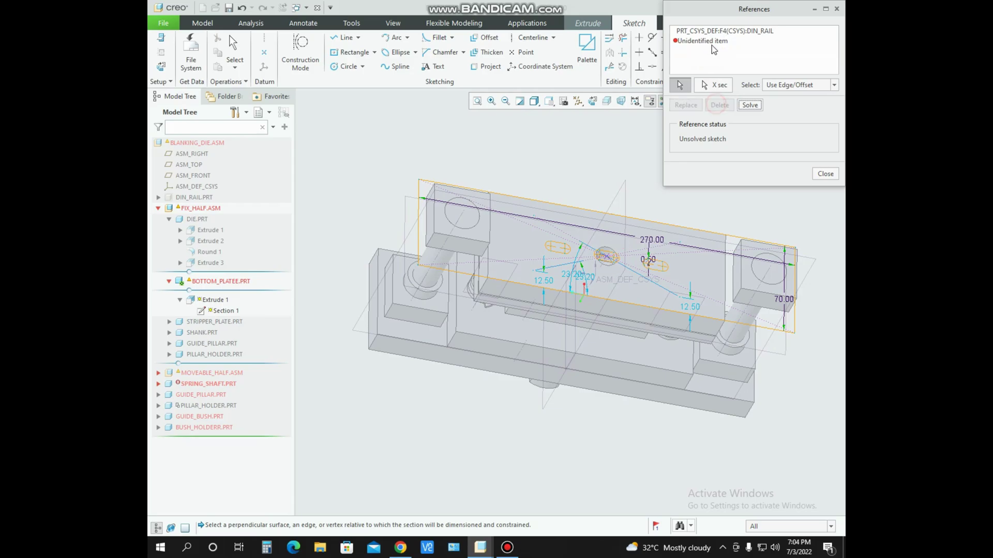
left_click(705, 44)
left_click(719, 104)
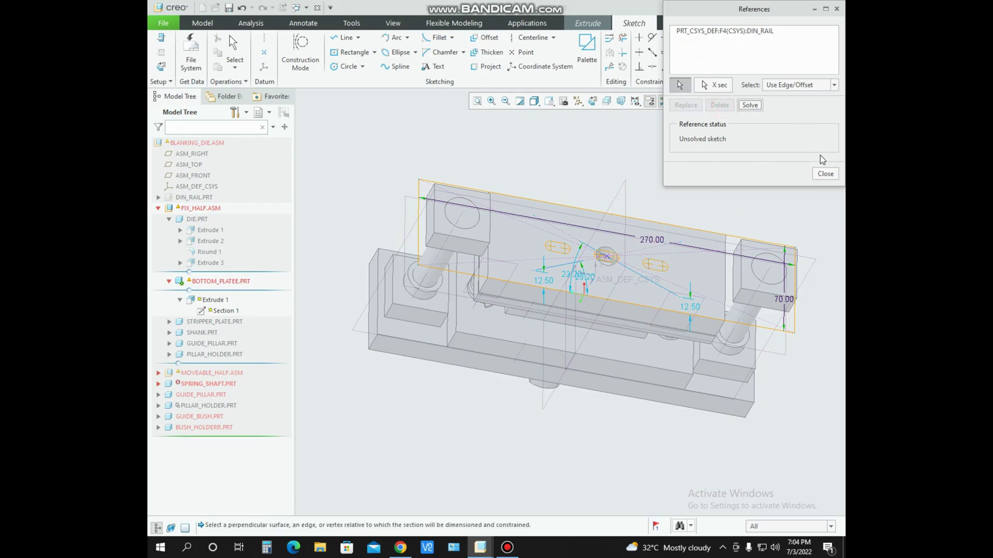
left_click(825, 174)
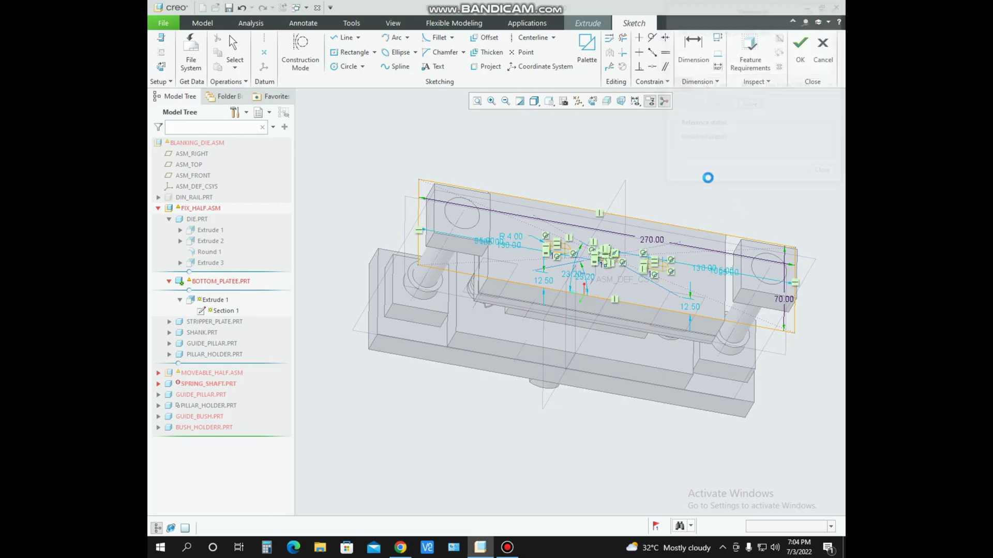
- Orient the sketch to 2D and delete the outer slots on either side of the bottom plate's centre slot
left_click(162, 67)
scroll(595, 243, "down", 4)
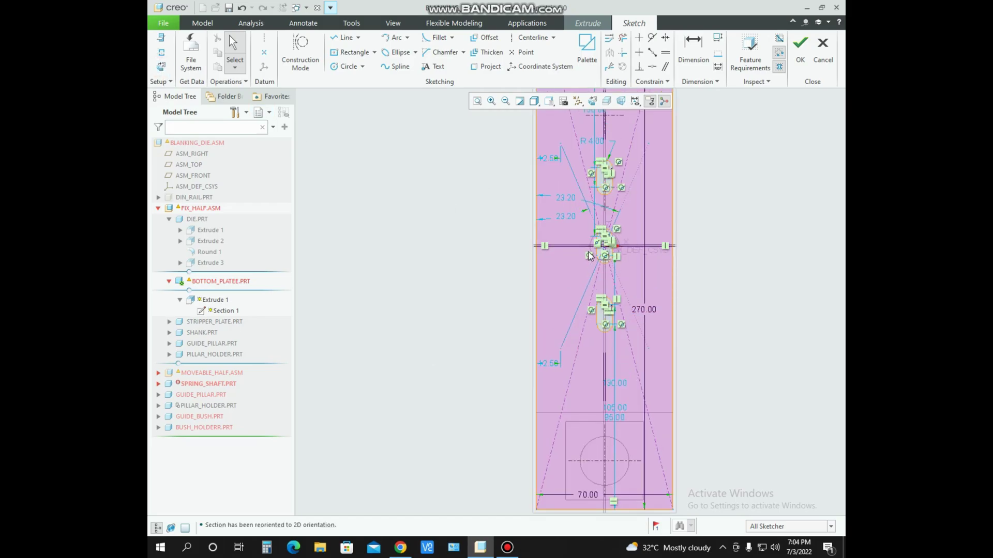
scroll(591, 240, "up", 1)
scroll(591, 240, "up", 1)
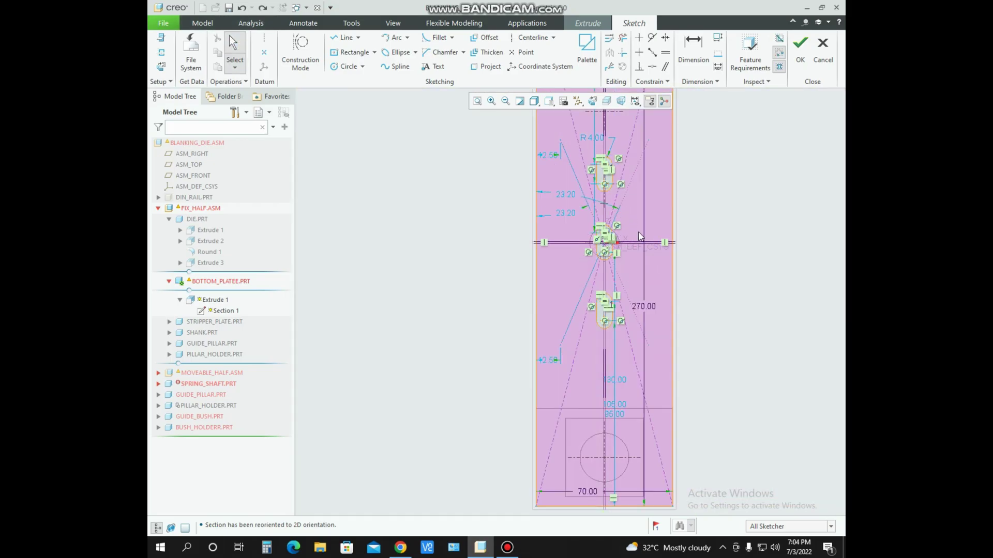
left_click(809, 196)
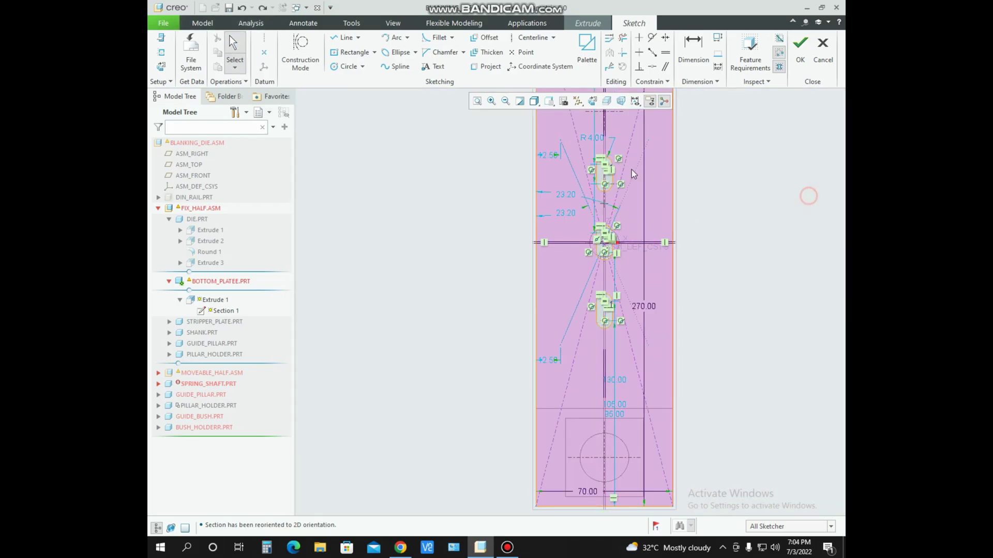
scroll(615, 188, "up", 2)
left_click_drag(613, 199, 575, 132)
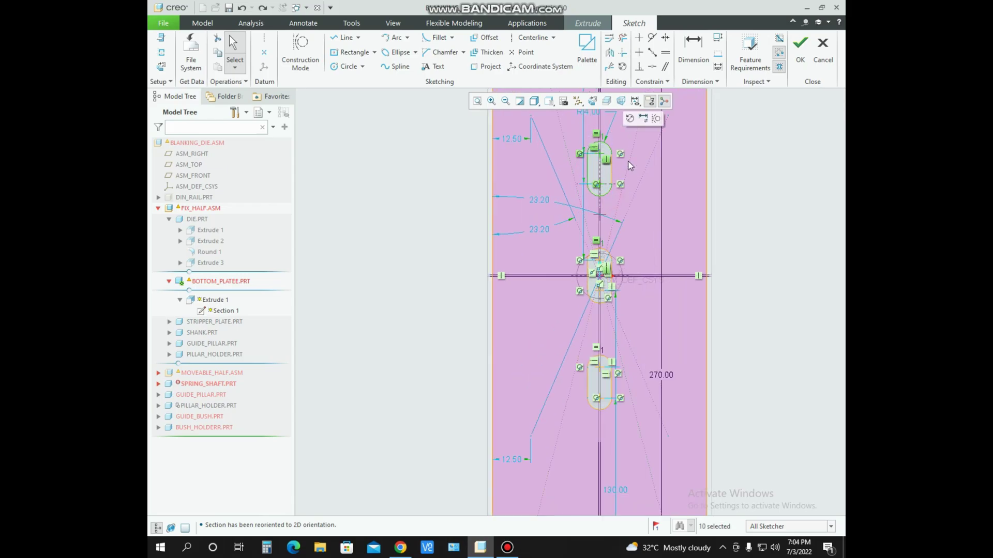
key("Delete")
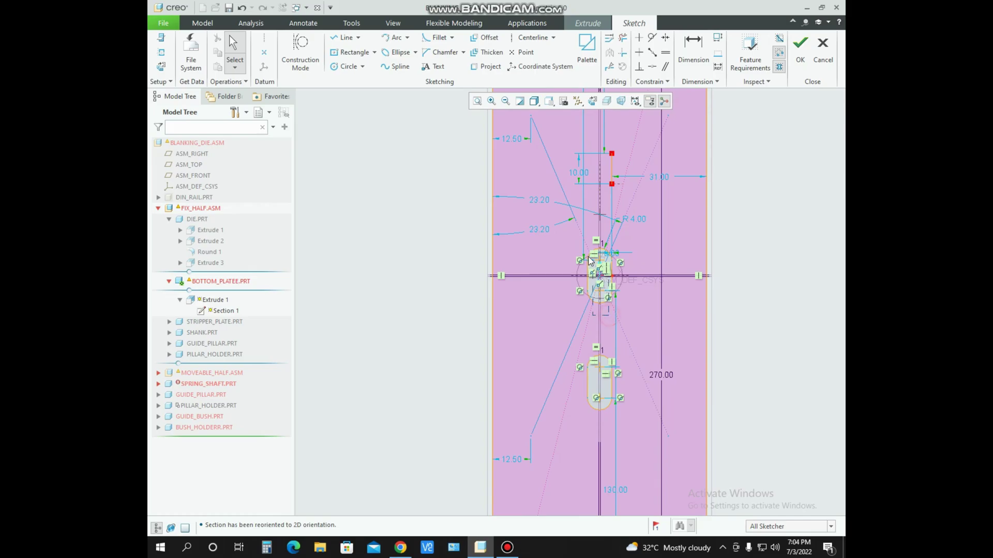
left_click_drag(579, 244, 580, 244)
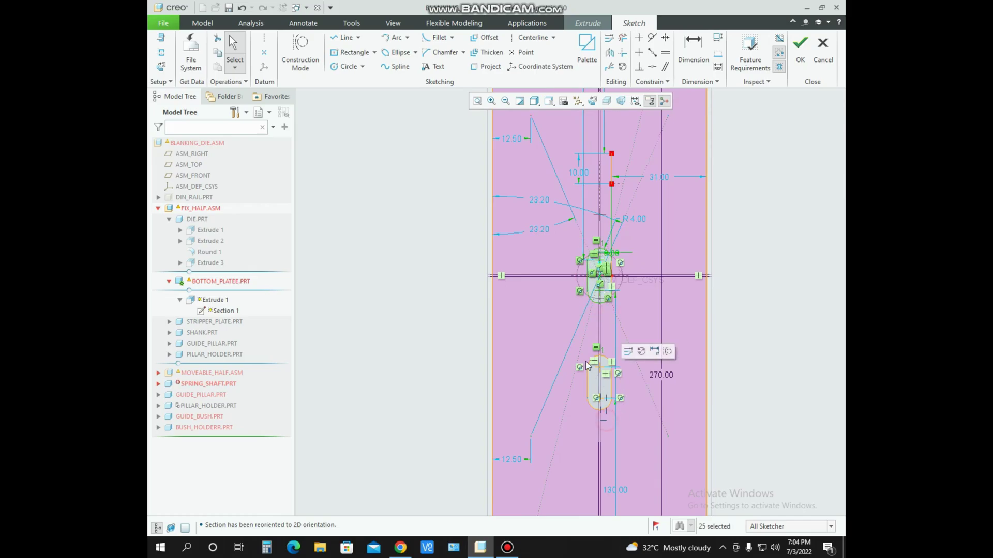
key("Delete")
- Trim away the centre slot and the leftover slot lines in the bottom plate's section
scroll(610, 397, "down", 2)
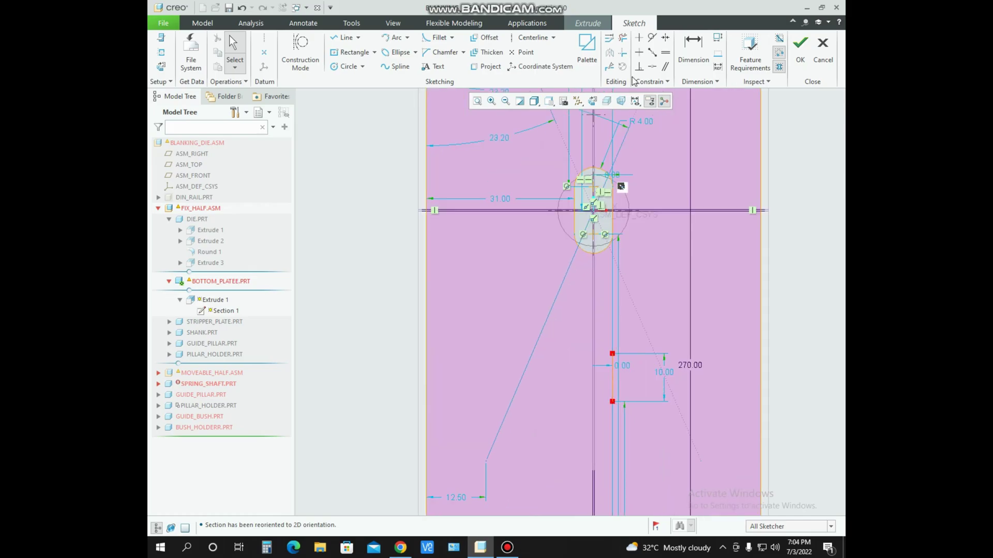
left_click(622, 38)
left_click(600, 180)
left_click_drag(614, 242, 616, 230)
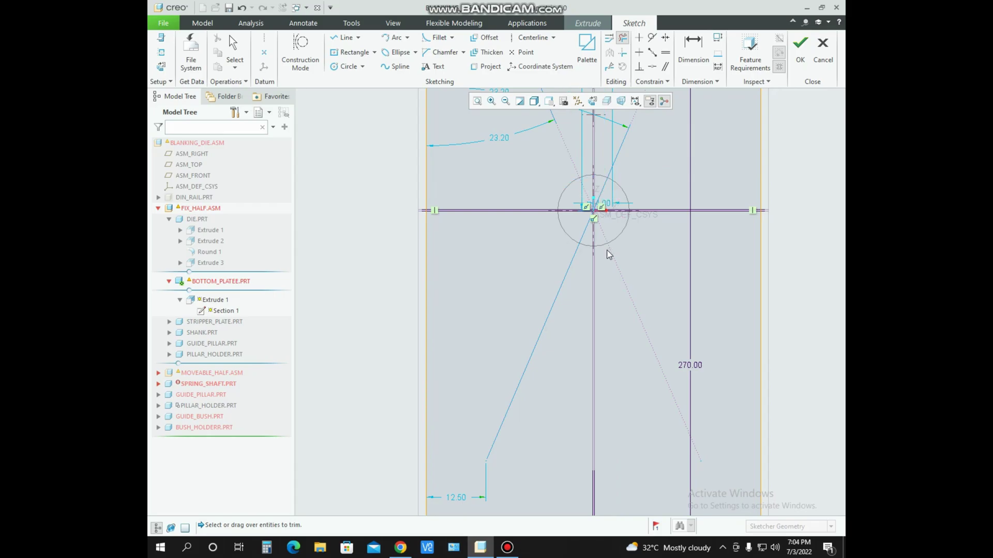
- Accept the trimmed section and complete the edited Extrude 1 of the bottom plate
scroll(615, 148, "down", 3)
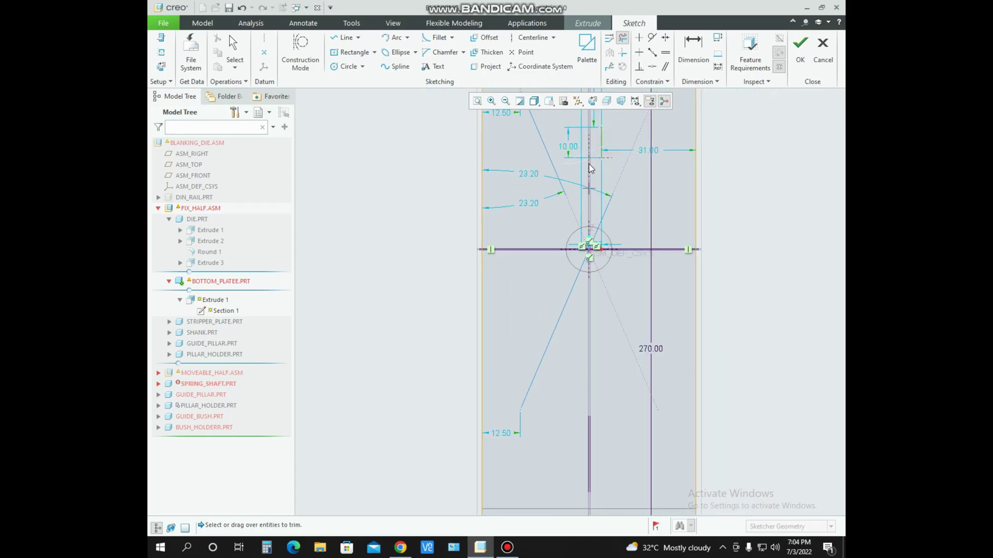
scroll(594, 186, "down", 3)
middle_click(712, 215)
left_click(801, 68)
mouse_move(683, 182)
middle_mouse_down()
mouse_move(629, 248)
mouse_move(594, 222)
mouse_move(572, 45)
middle_mouse_up()
left_click(598, 58)
- Start a new extrude in BOTTOM_PLATEE with its sketch on the plate's underside face
mouse_move(460, 266)
middle_mouse_down()
mouse_move(486, 258)
mouse_move(468, 267)
middle_mouse_up()
scroll(561, 242, "up", 3)
middle_click_drag(561, 241, 603, 240)
left_click(330, 49)
left_click(643, 212)
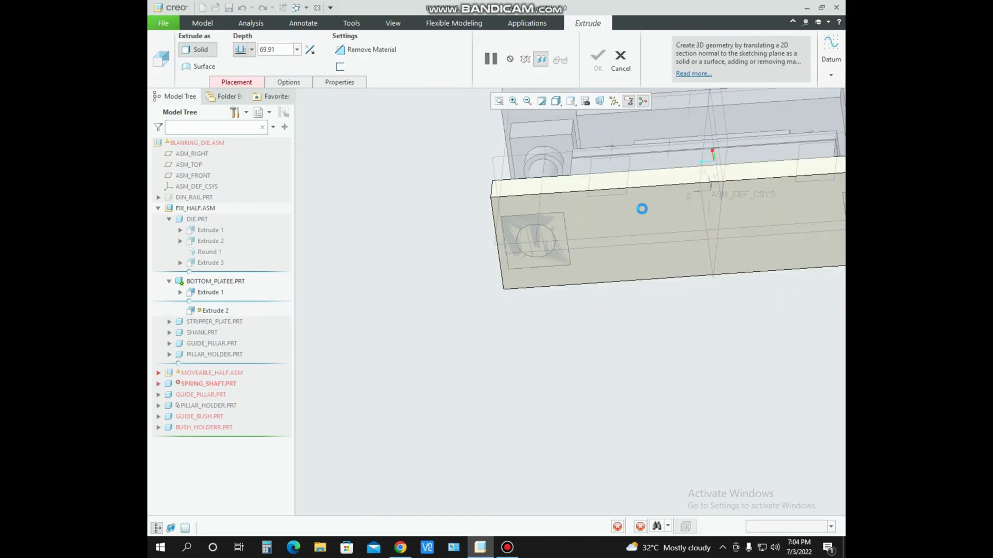
- Orient the sketch to 2D, add ASM_RIGHT as its reference and continue sketching despite the missing references
left_click(162, 67)
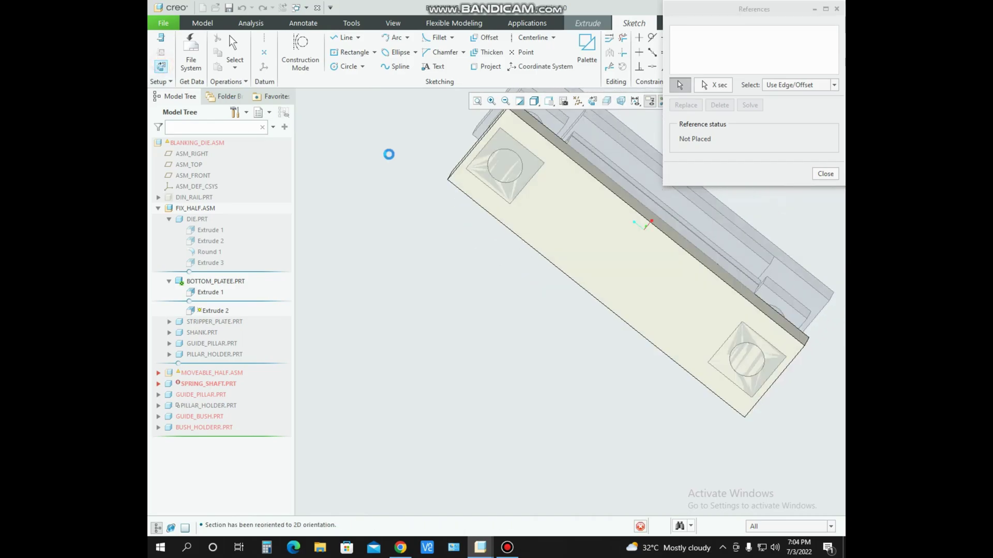
left_click(571, 139)
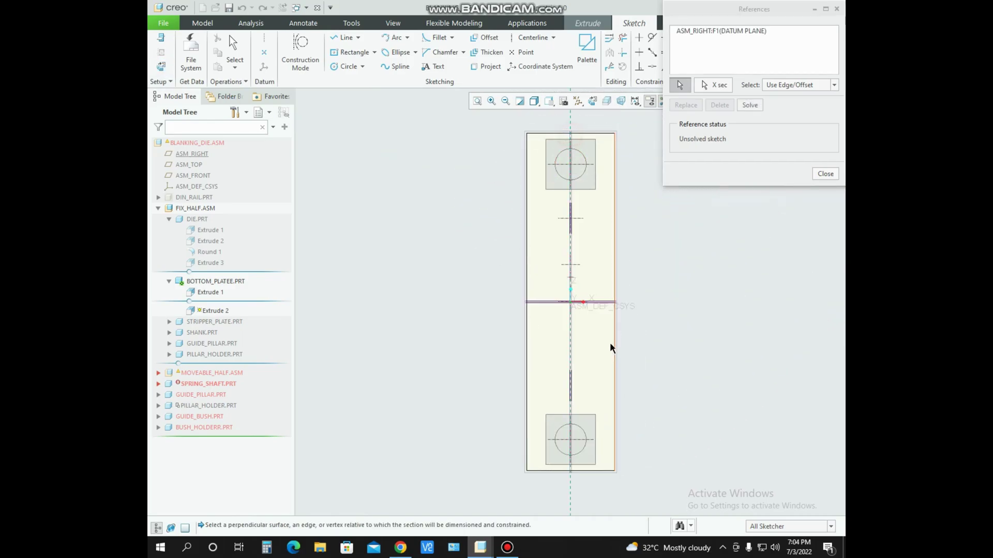
left_click(824, 174)
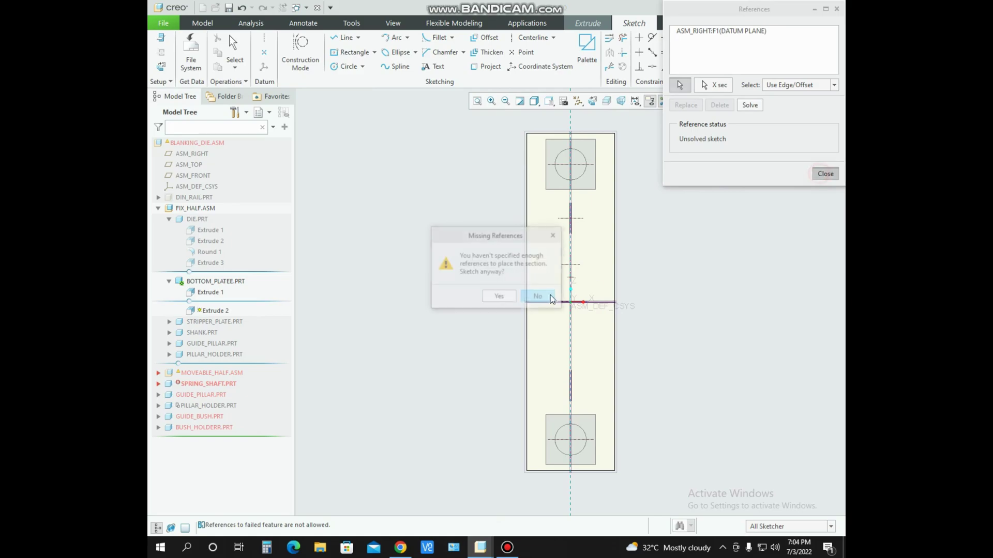
left_click(498, 296)
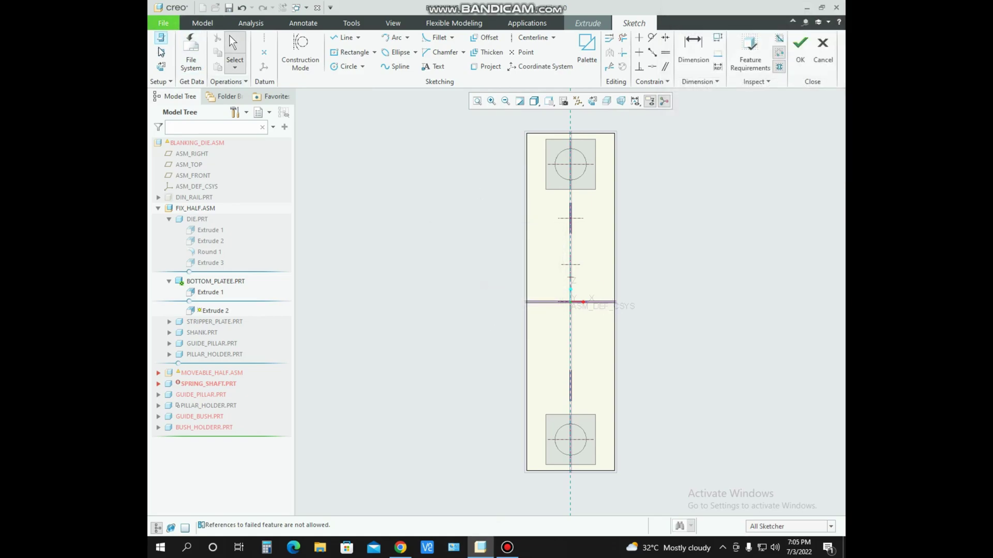
left_click(610, 308)
left_click(824, 174)
left_click(502, 298)
- Sketch a circle centred on the bottom plate's origin and set its diameter to 15 mm
left_click(346, 65)
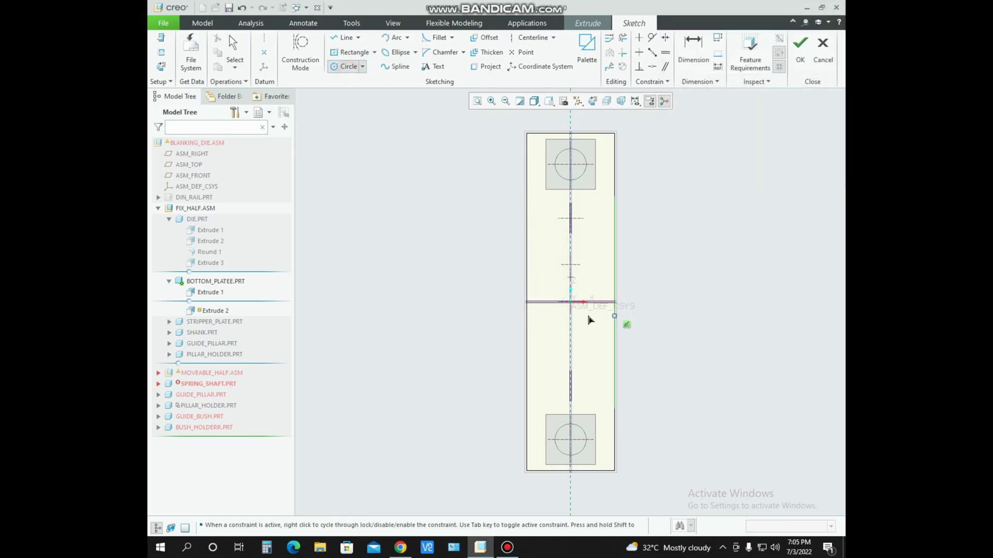
scroll(571, 308, "up", 2)
left_click(570, 303)
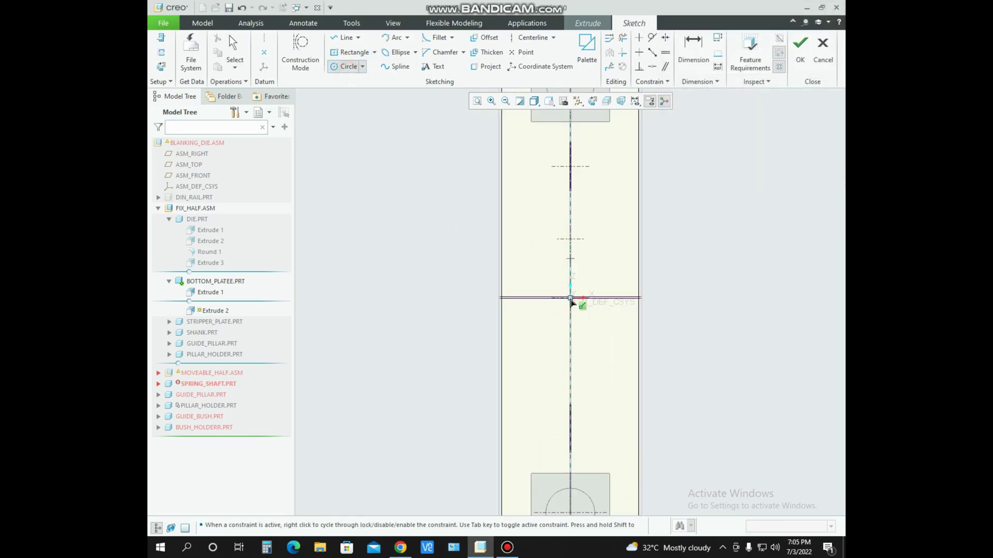
left_click(640, 344)
middle_click(683, 344)
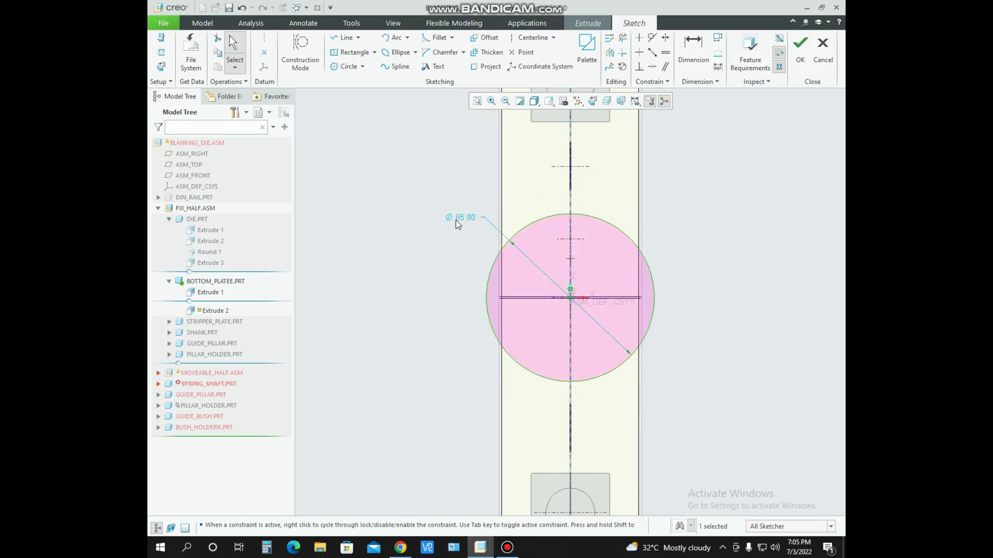
double_click(465, 219)
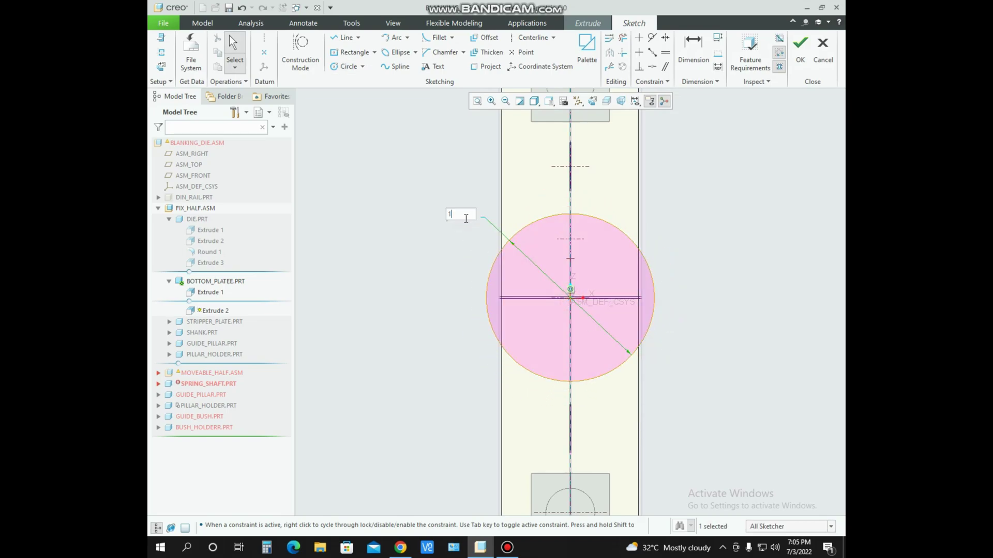
key("Return")
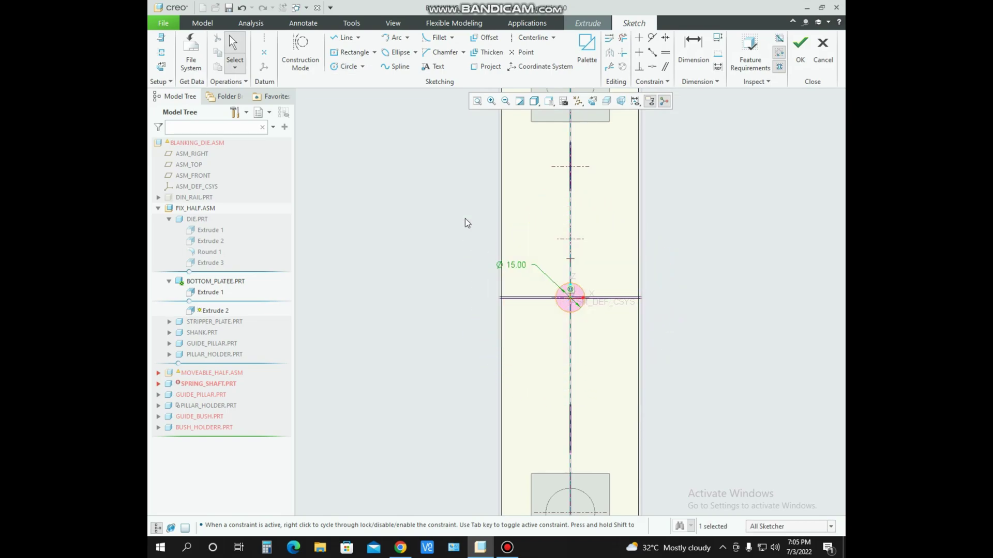
- Cut the circle through the full thickness of the bottom plate, then reactivate the top-level BLANKING_DIE assembly
left_click(800, 49)
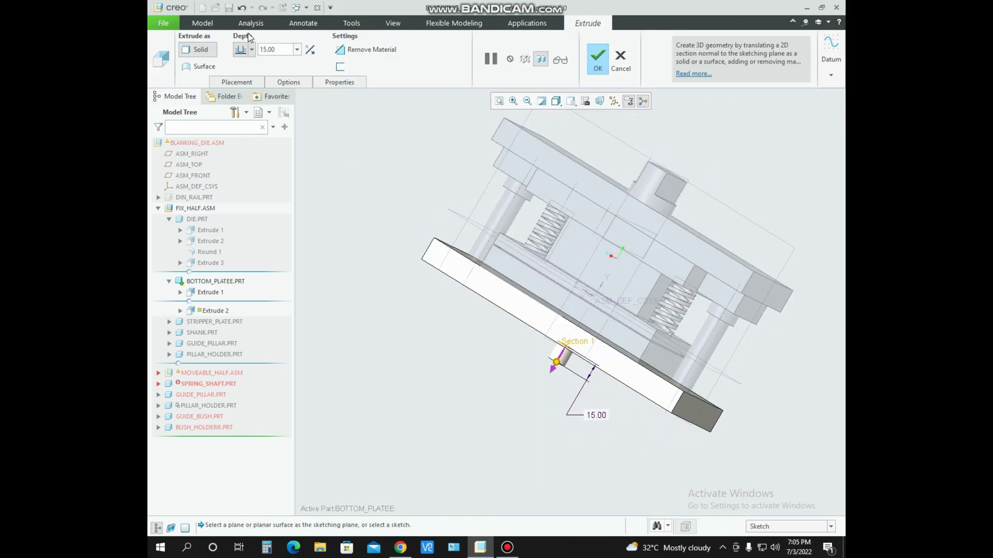
left_click(307, 52)
middle_click_drag(498, 195, 407, 185)
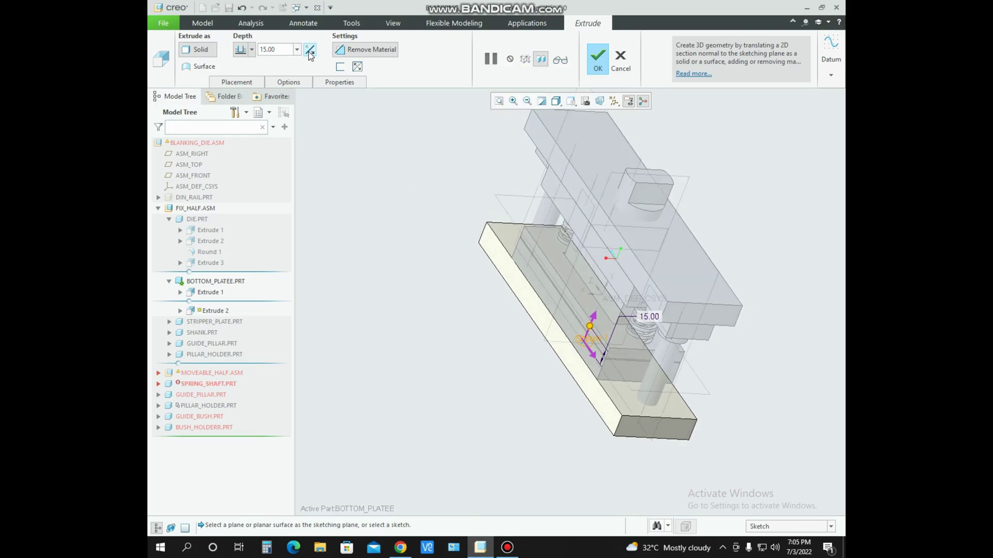
left_click(335, 50)
left_click(359, 45)
left_click(252, 50)
left_click(240, 106)
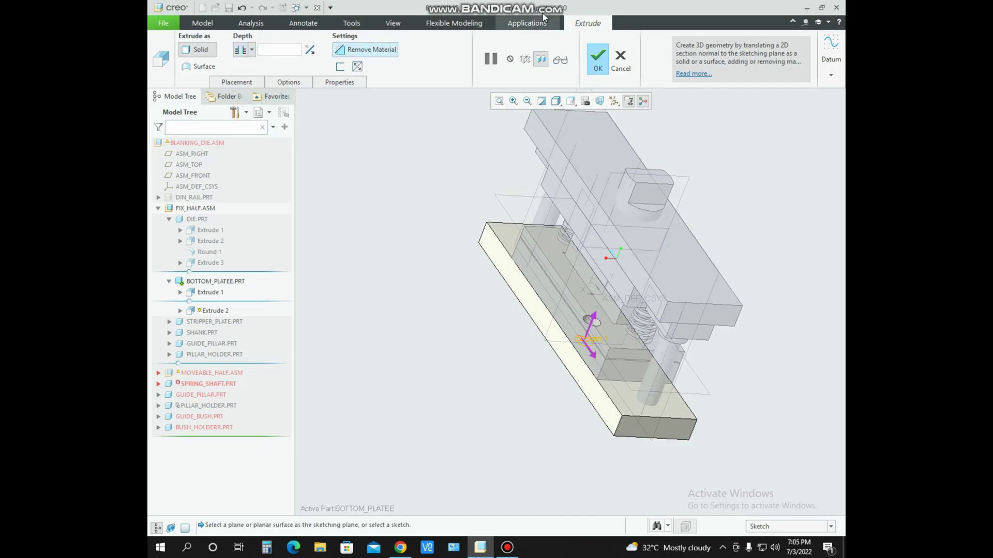
left_click(596, 58)
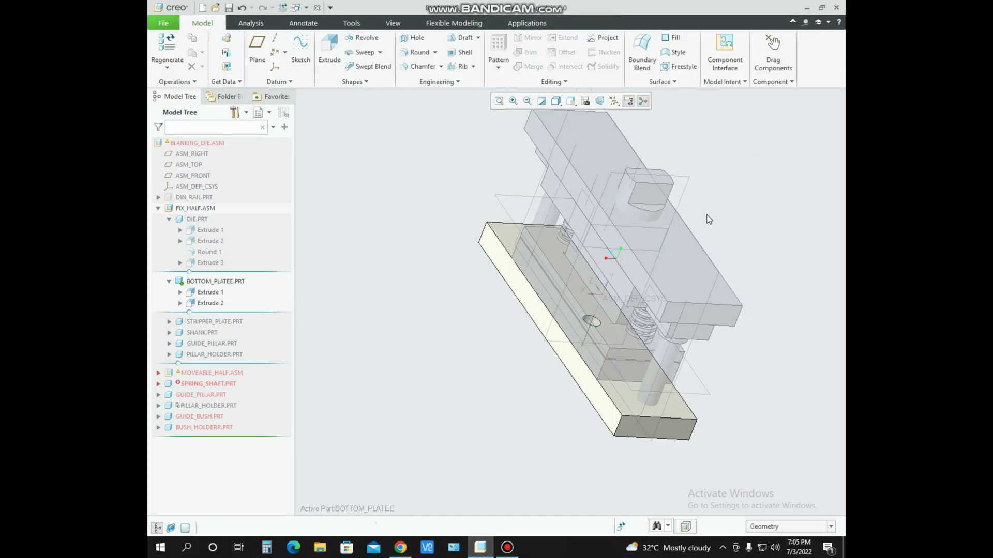
middle_click_drag(708, 219, 632, 363)
key("ctrl+a")
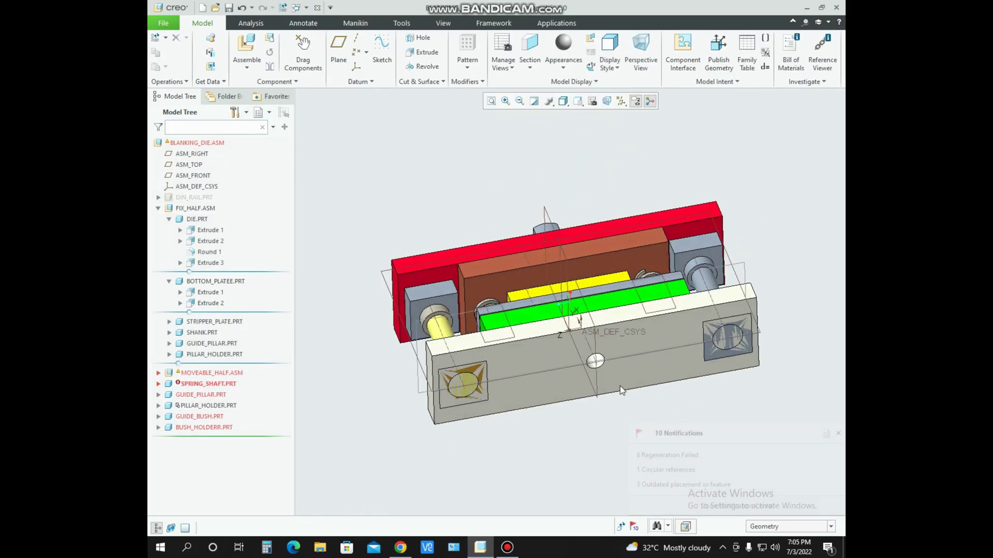
- Switch to bending_die.pdf in Chrome, review the part drawings on pages 10 and 11, and return to Creo
left_click(408, 548)
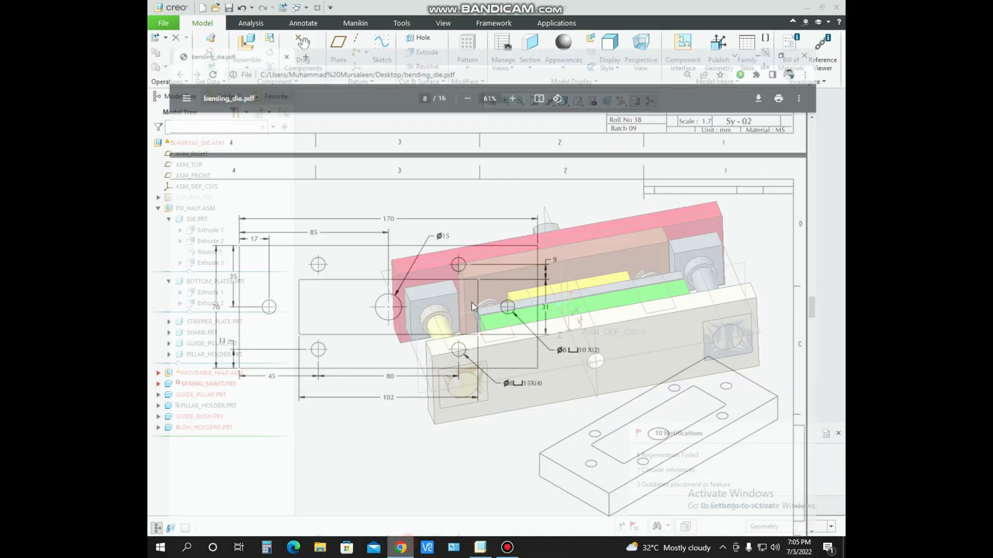
scroll(496, 289, "down", 10)
scroll(501, 280, "down", 18)
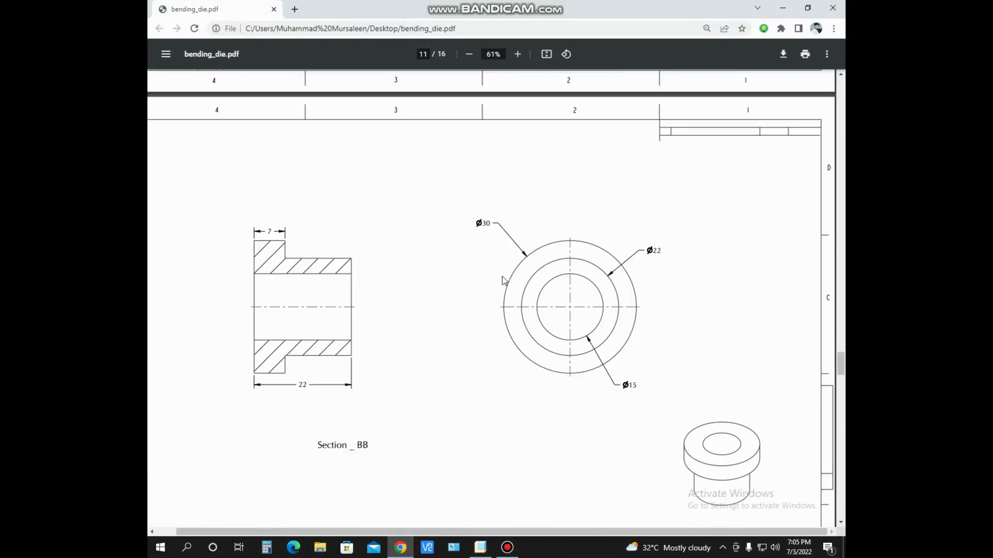
scroll(504, 282, "up", 7)
scroll(505, 284, "up", 12)
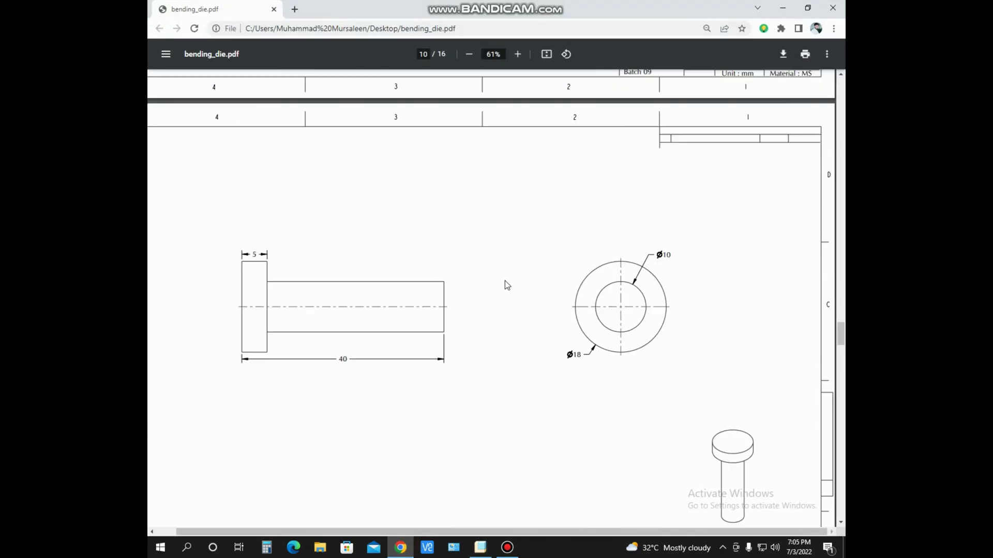
left_click(781, 8)
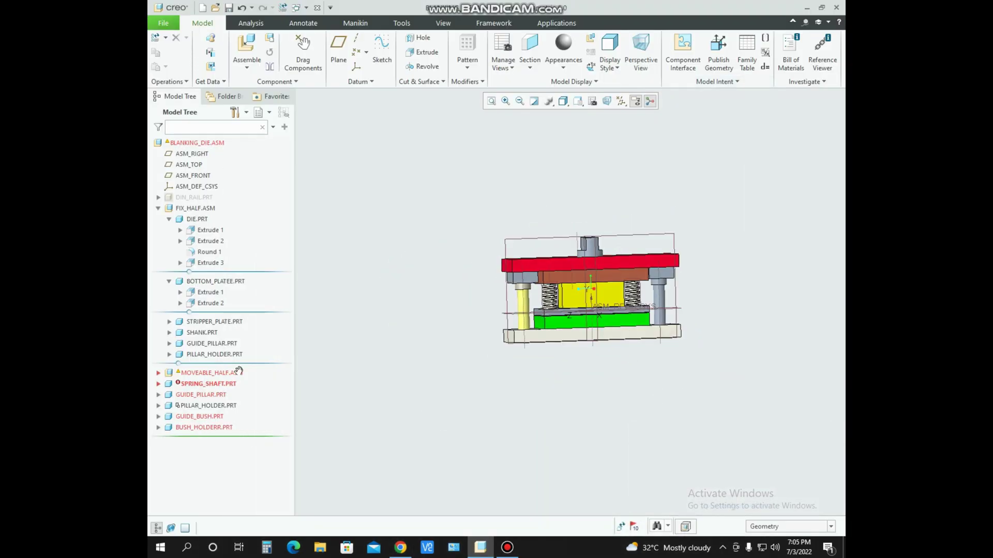
- Delete the failed SPRING_SHAFT.PRT component from the assembly
scroll(587, 310, "up", 8)
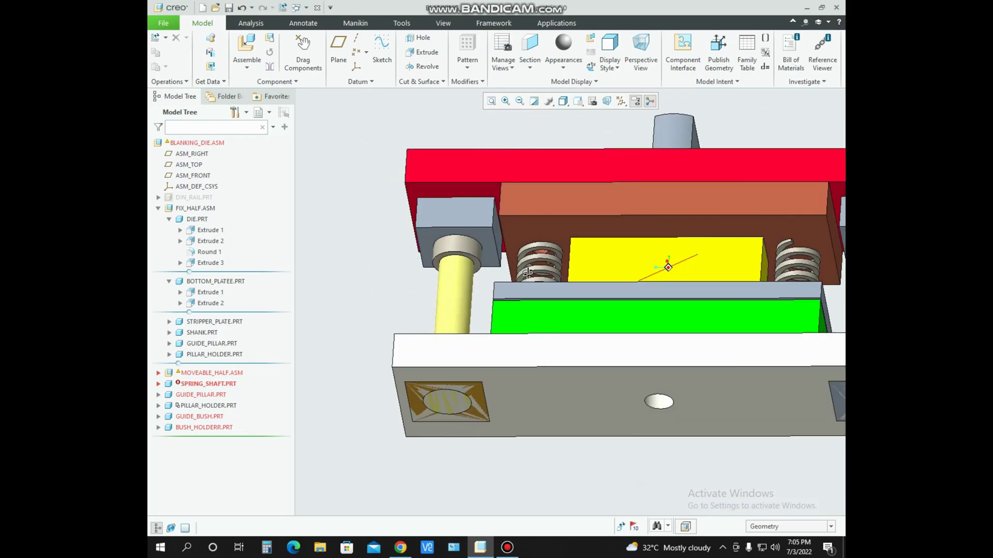
scroll(539, 305, "down", 3)
scroll(533, 316, "up", 6)
middle_click_drag(533, 316, 621, 323)
scroll(623, 325, "down", 4)
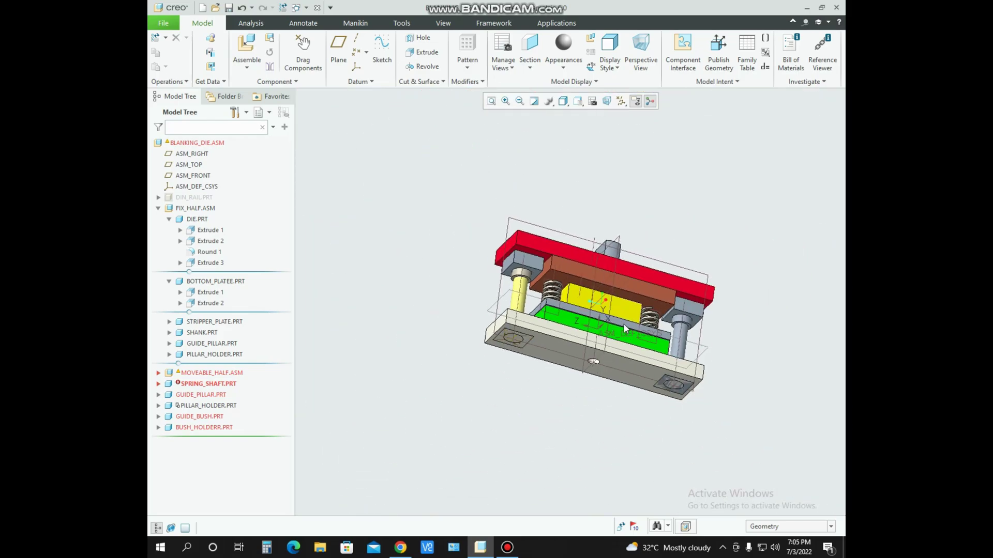
middle_click_drag(683, 347, 667, 331)
left_click(206, 388)
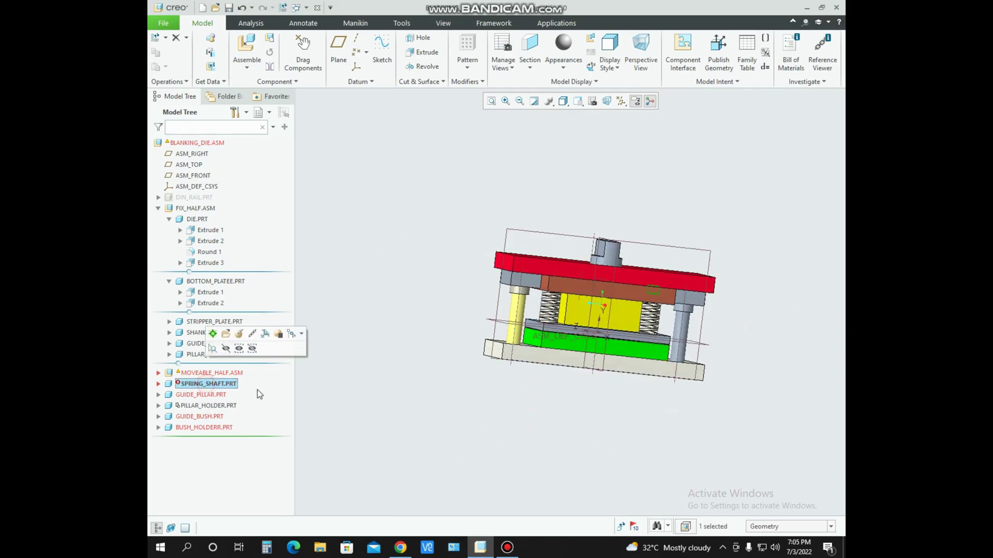
scroll(591, 288, "up", 5)
scroll(593, 264, "down", 2)
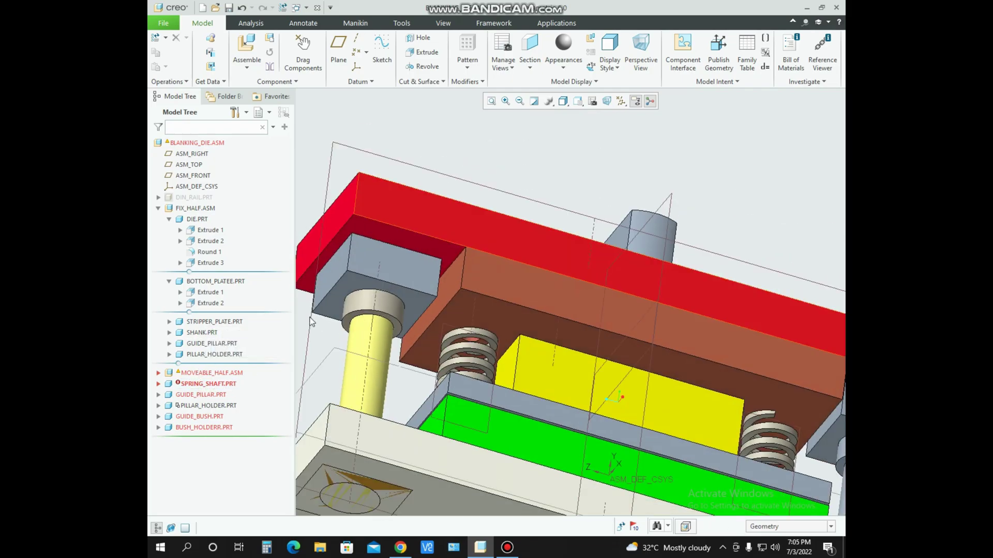
right_click(212, 386)
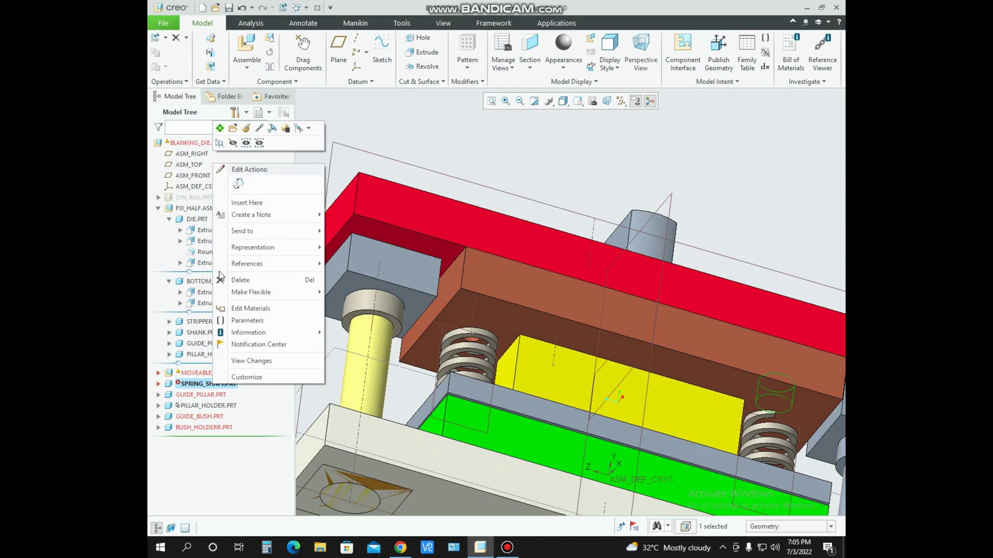
left_click(241, 280)
left_click(468, 288)
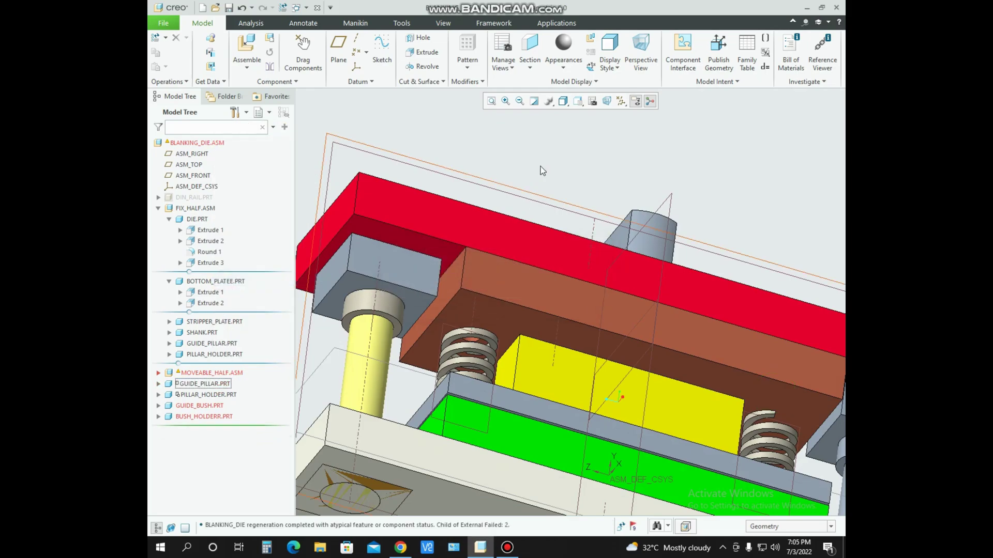
- Locate the BUSH_HOLDERR.PRT and SHANK.PRT components in the assembly by highlighting them in the default orientation
key("ctrl+d")
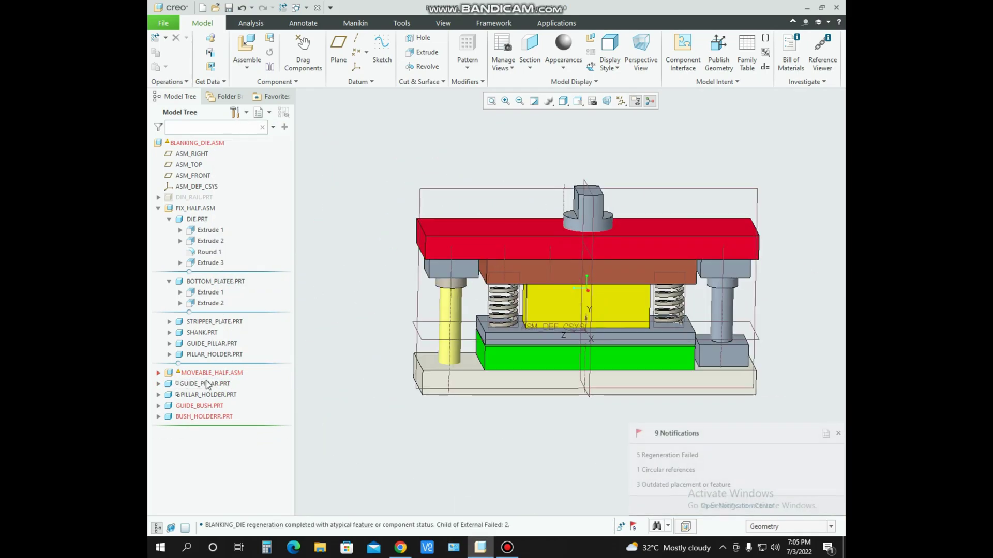
left_click(202, 416)
left_click(473, 442)
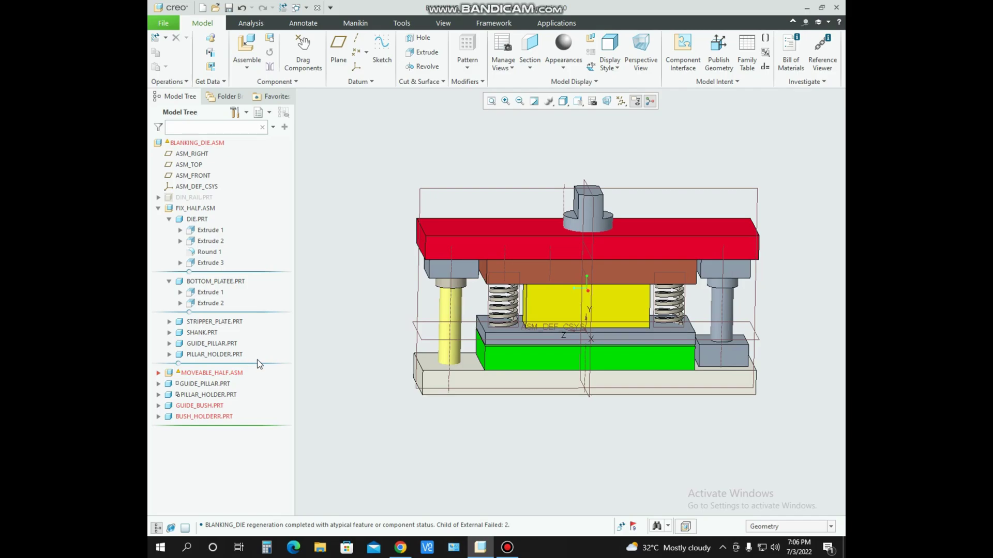
left_click(202, 333)
left_click(383, 379)
key("ctrl+d")
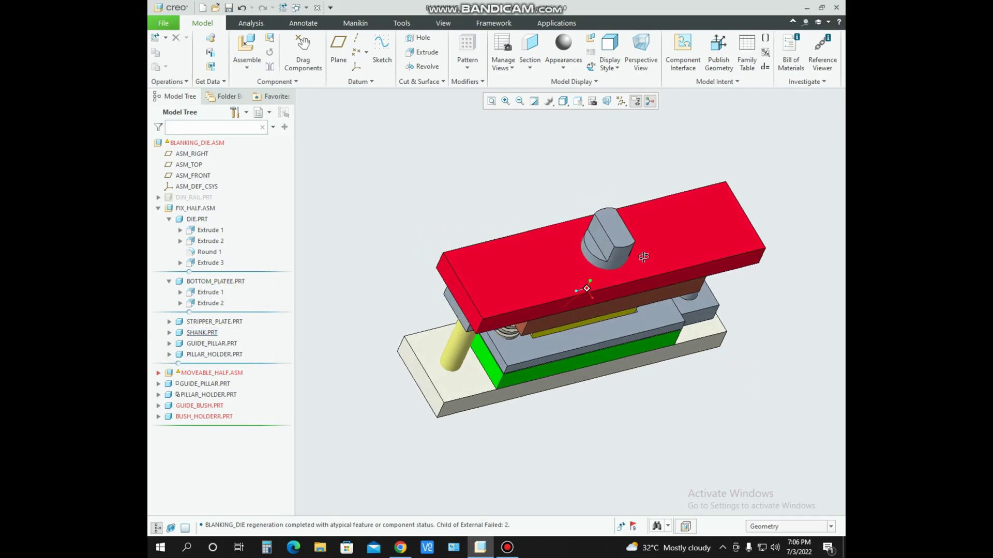
- Show the hidden DIN_RAIL.PRT component in the assembly and inspect the model from several sides
right_click(169, 198)
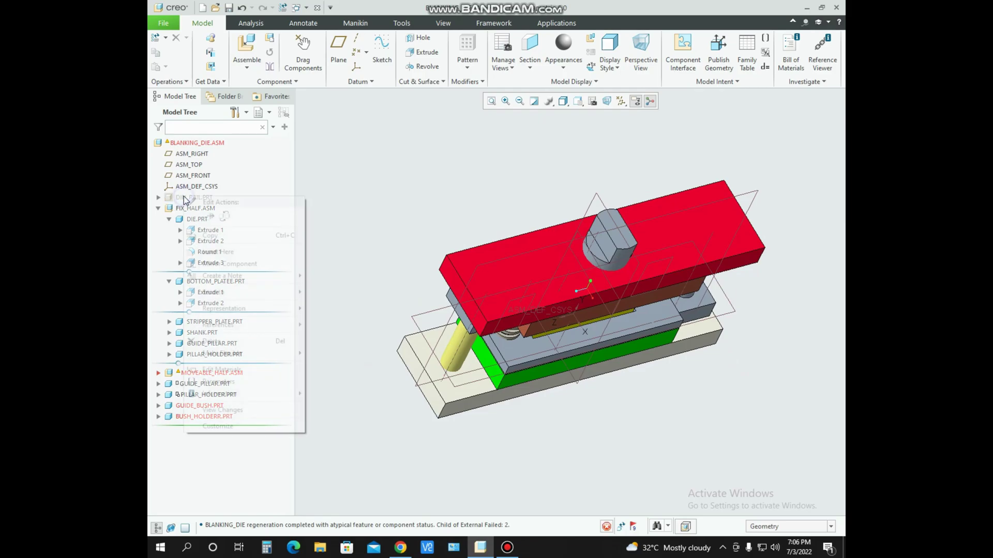
left_click(202, 173)
left_click(401, 204)
middle_click_drag(423, 263, 443, 259)
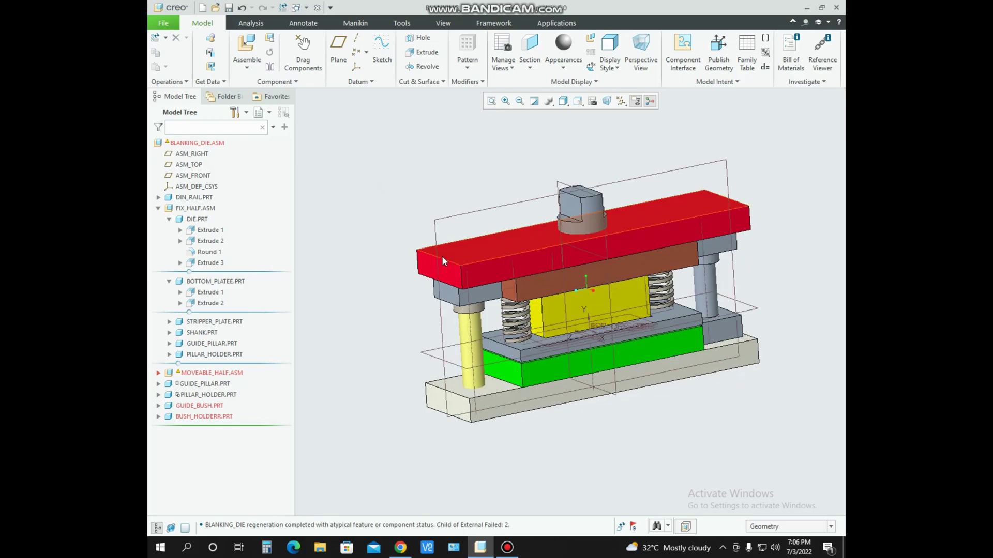
middle_click_drag(552, 299, 259, 98)
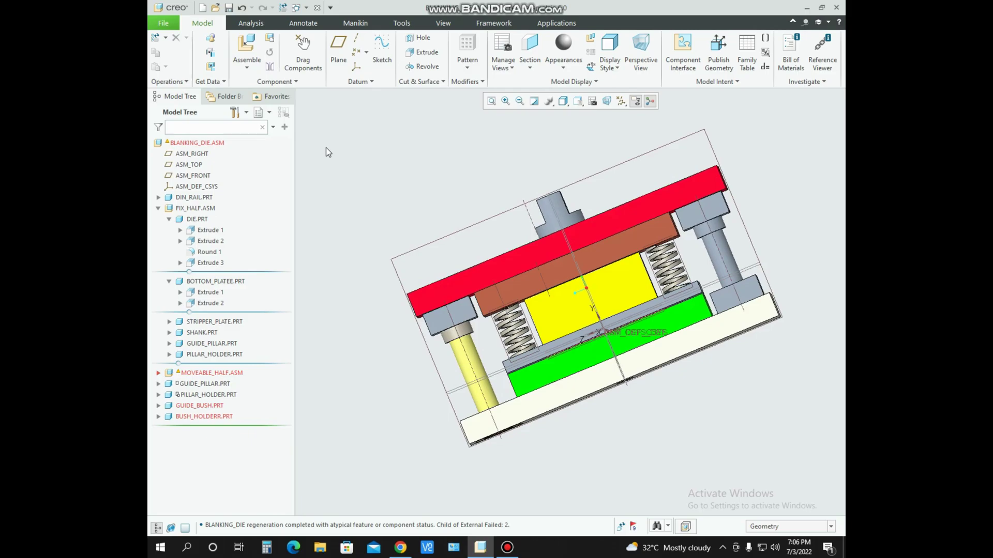
- Check the headed pin drawing on page 10 of bending_die.pdf in Chrome, then return to Creo and select BUSH_HOLDERR.PRT
left_click(400, 548)
scroll(437, 368, "down", 10)
scroll(440, 366, "down", 8)
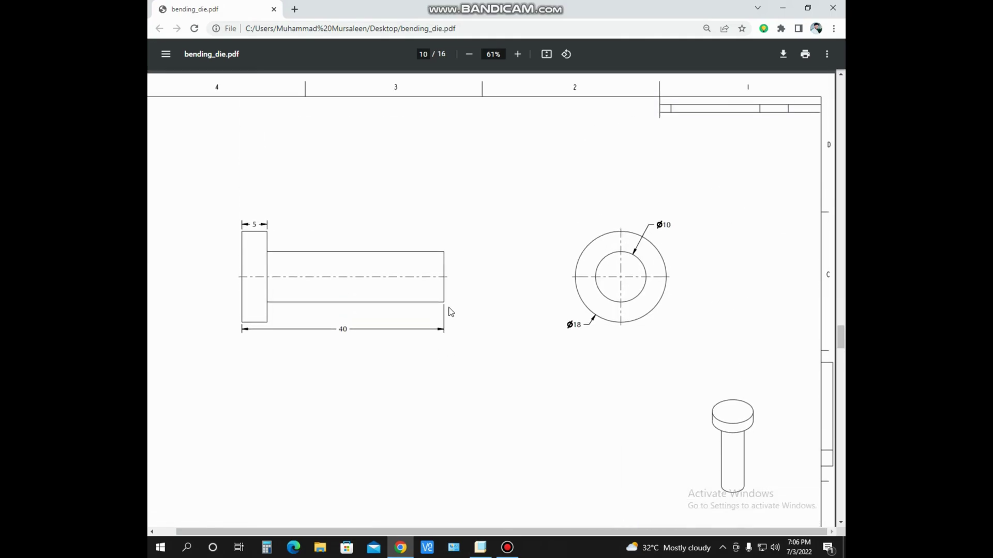
left_click(401, 549)
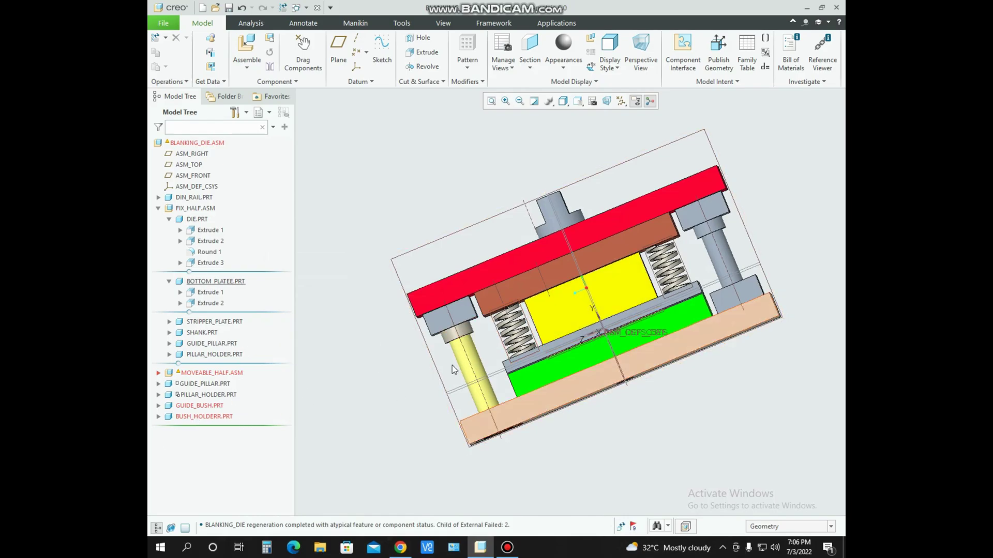
left_click(210, 418)
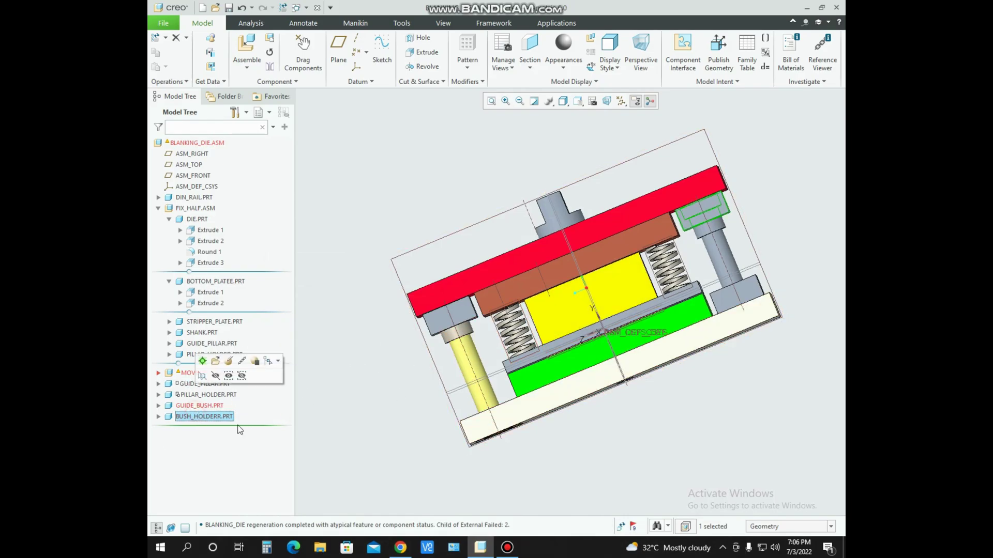
- Open the placement definition of GUIDE_BUSH.PRT, examine its Coincident constraints on the guide pillar from several sides, and close it unchanged
left_click(373, 446)
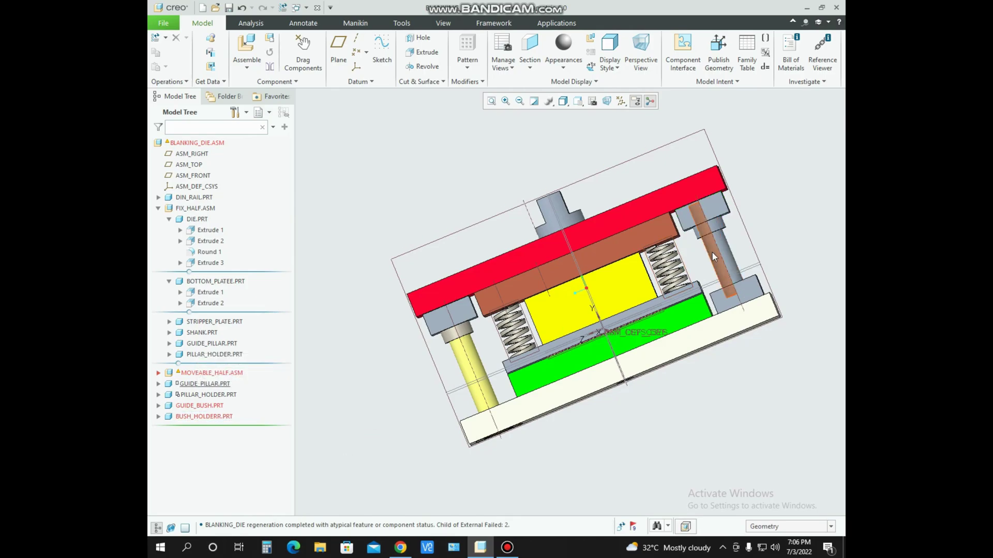
scroll(712, 241, "down", 5)
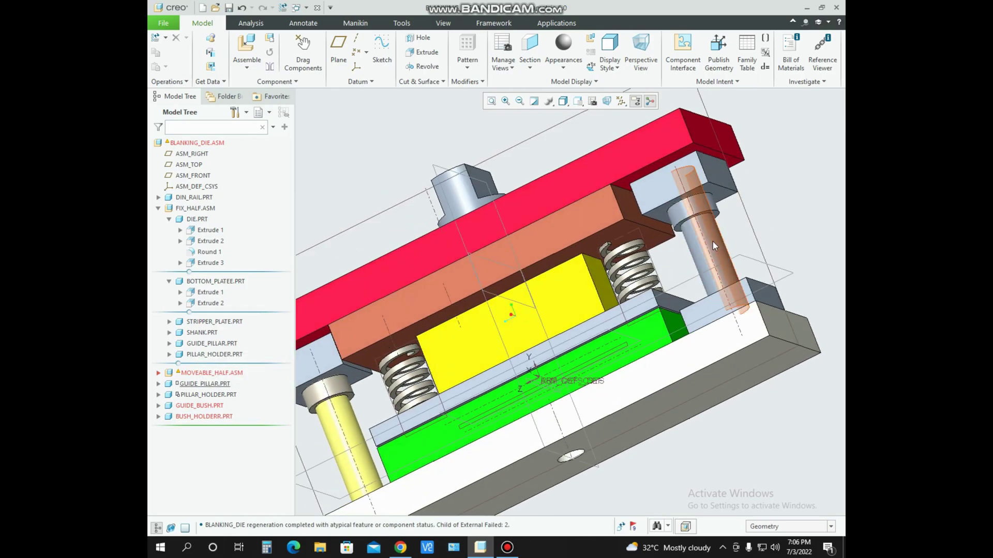
scroll(788, 413, "up", 5)
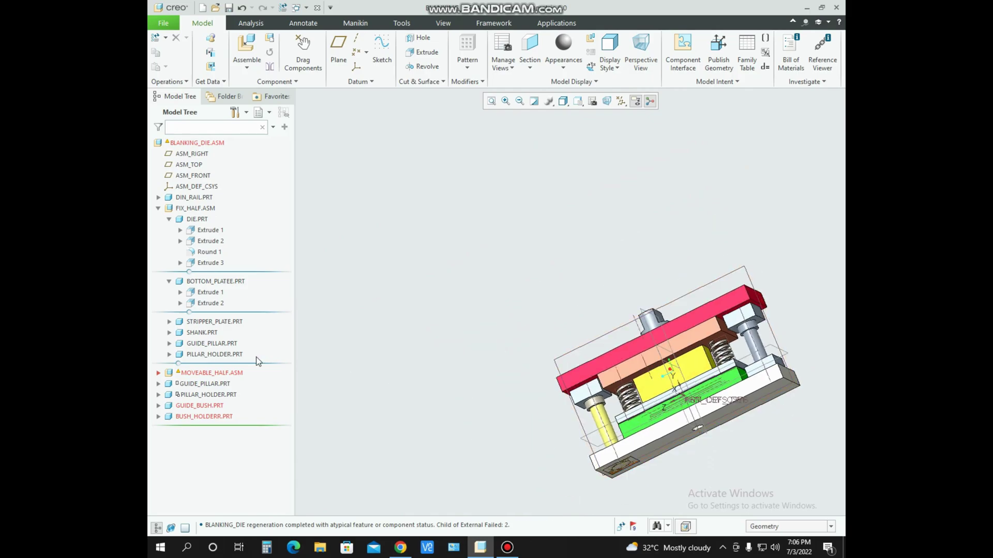
right_click(193, 408)
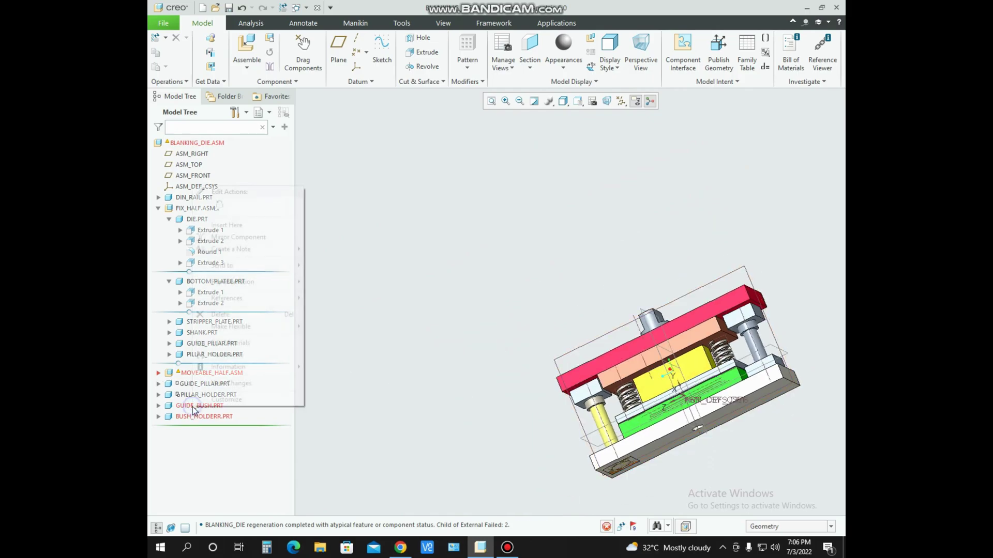
left_click(227, 151)
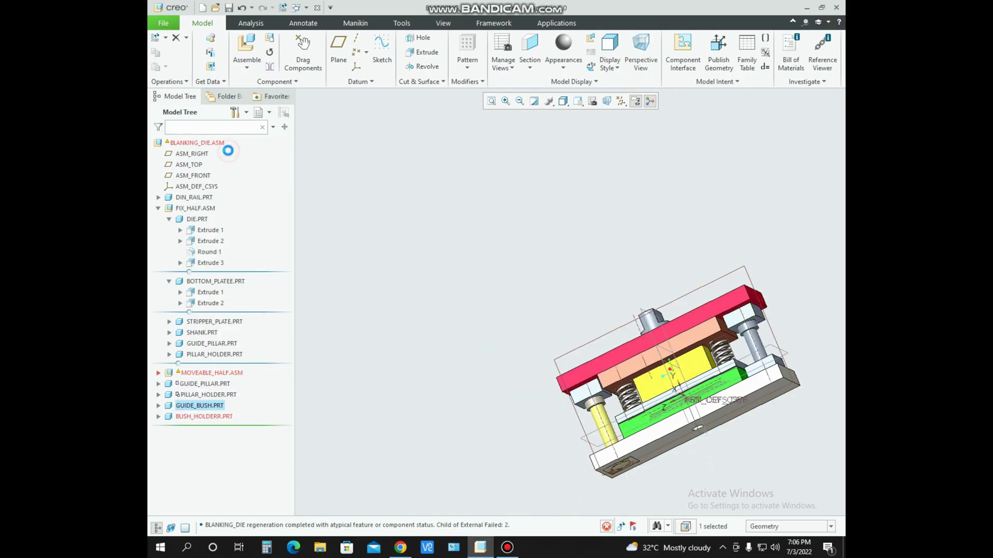
scroll(796, 322, "down", 4)
scroll(740, 317, "up", 2)
mouse_move(741, 319)
middle_mouse_down()
mouse_move(763, 339)
mouse_move(762, 307)
mouse_move(730, 316)
middle_mouse_up()
scroll(730, 320, "down", 1)
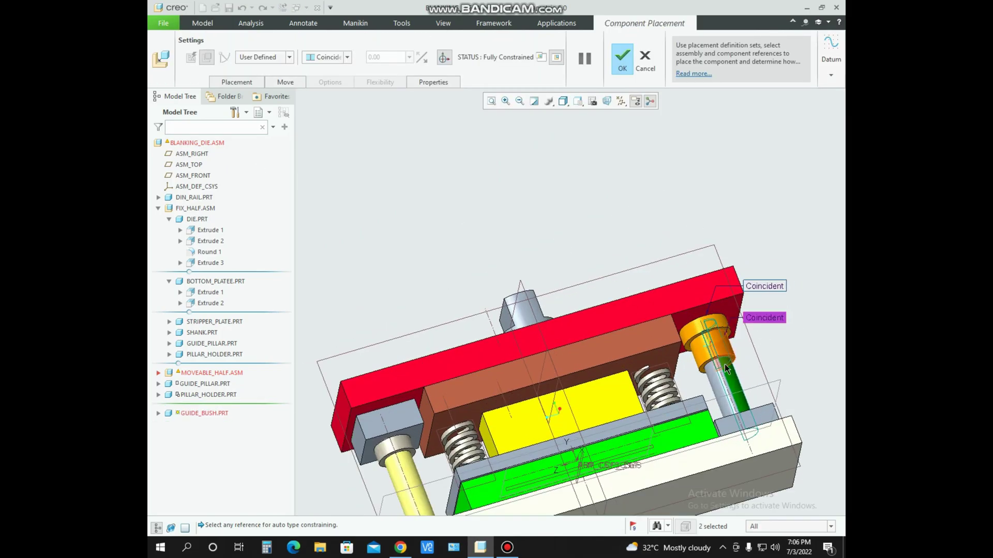
scroll(710, 335, "down", 1)
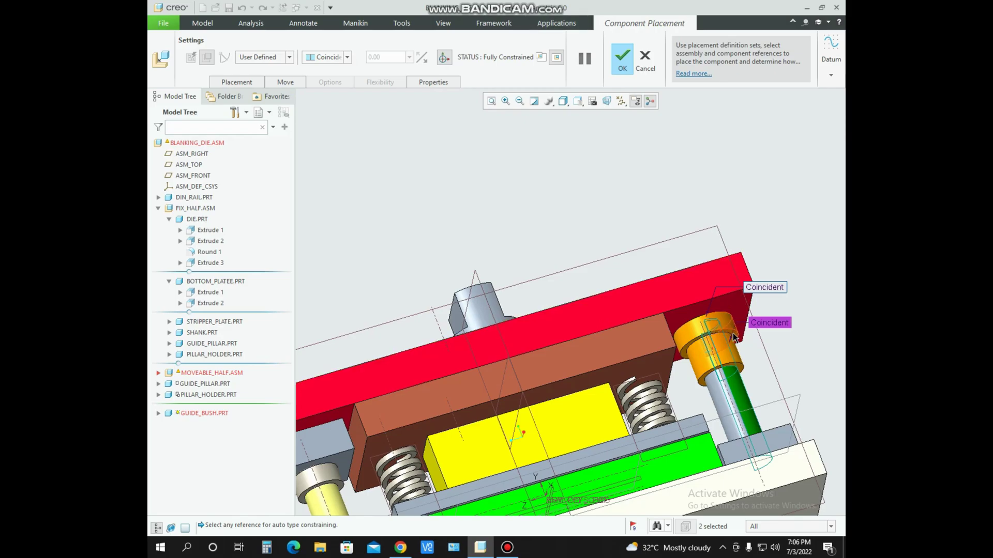
middle_click_drag(713, 346, 686, 255)
middle_click_drag(746, 353, 511, 324)
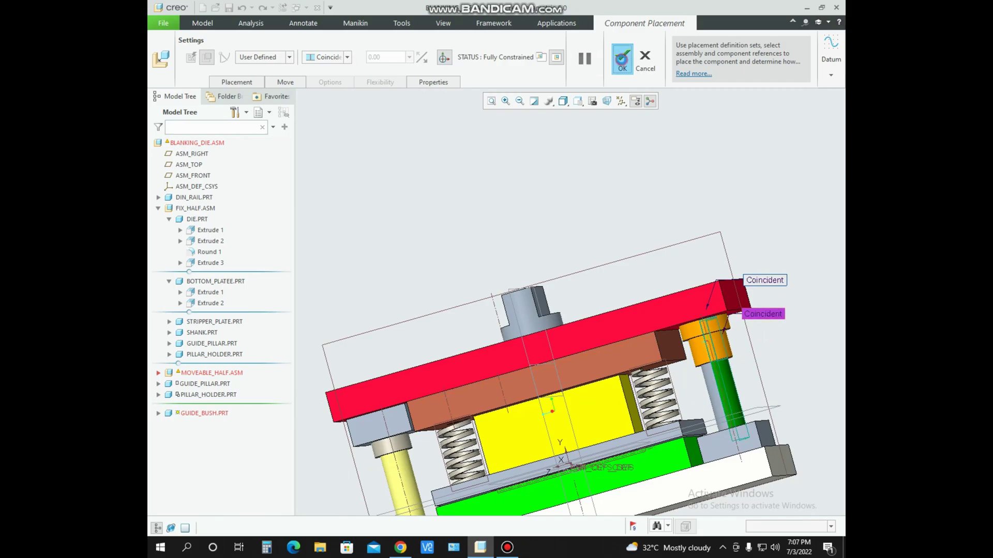
left_click(622, 59)
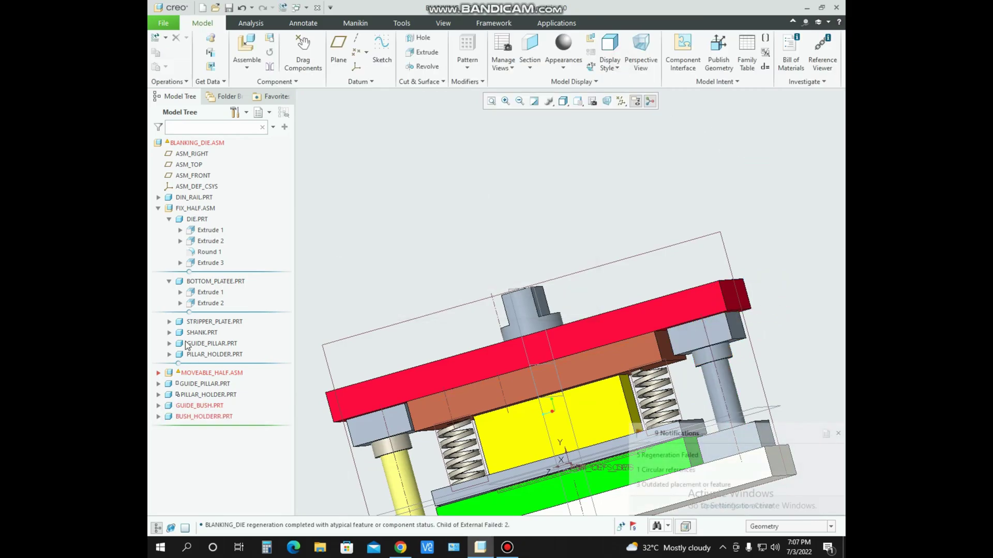
- Delete the failed GUIDE_BUSH.PRT and BUSH_HOLDERR.PRT components from the assembly
left_click(204, 343)
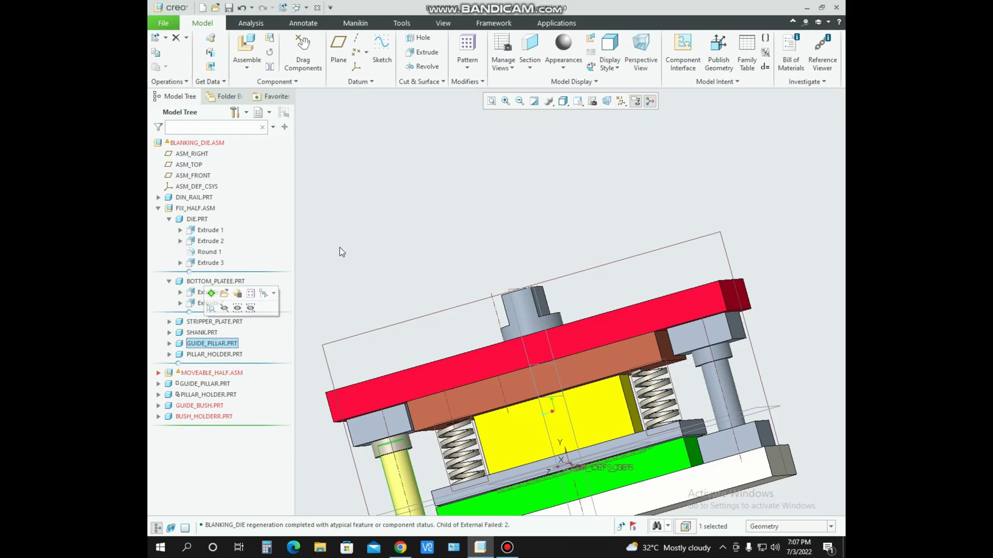
scroll(384, 209, "up", 3)
middle_click_drag(533, 307, 525, 326)
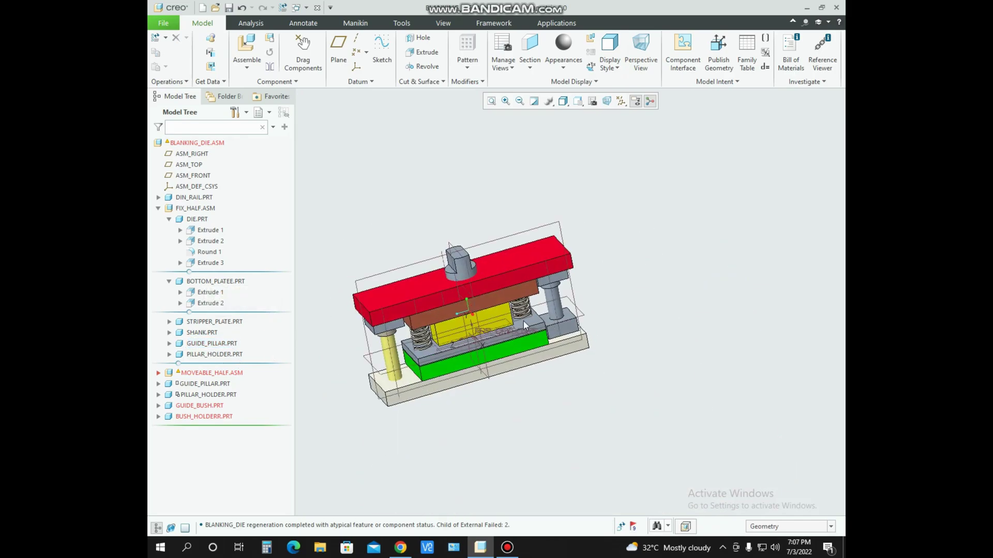
left_click(199, 417)
left_click(198, 406, "ctrl")
right_click(197, 408)
left_click(220, 479)
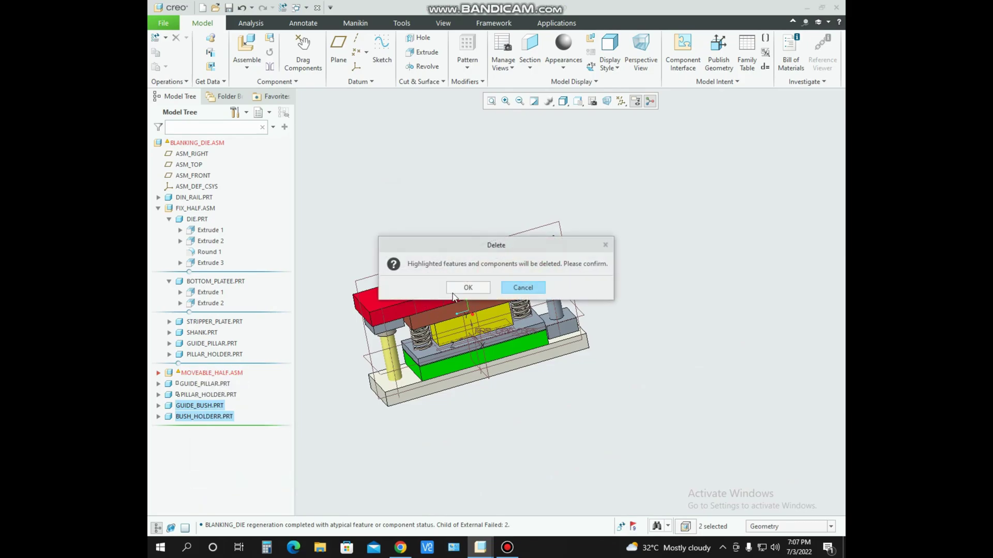
left_click(465, 289)
- Inspect the guide pillars and bottom plate from several sides, and undo the deletion of GUIDE_BUSH.PRT and BUSH_HOLDERR.PRT
mouse_move(631, 361)
middle_mouse_down()
mouse_move(611, 324)
mouse_move(630, 368)
middle_mouse_up()
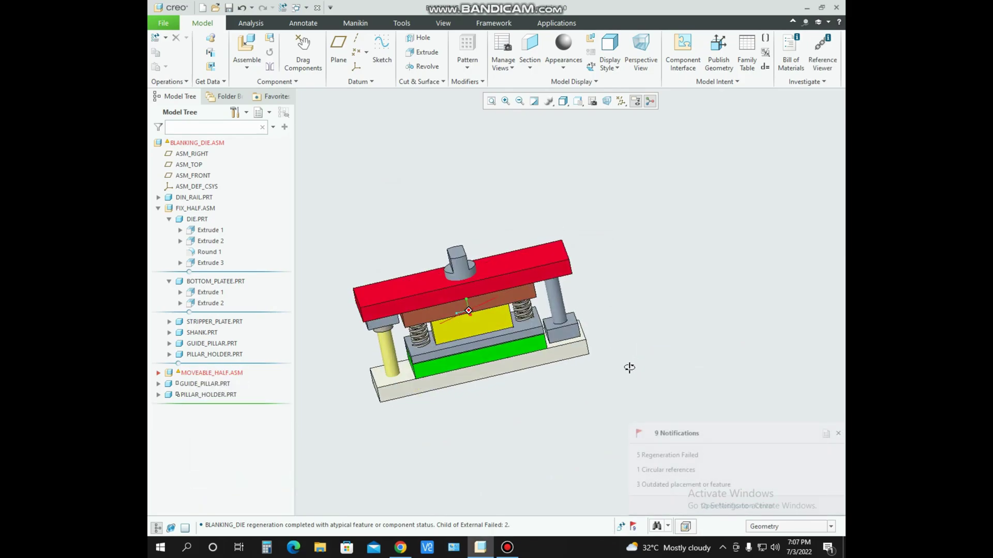
scroll(594, 322, "down", 3)
scroll(569, 353, "up", 3)
middle_click_drag(568, 353, 574, 322)
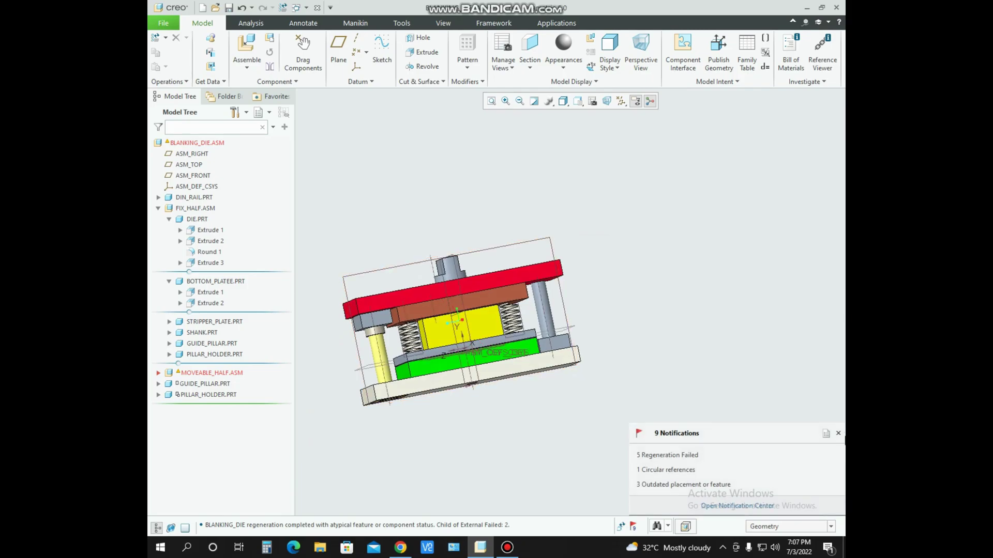
left_click(838, 434)
scroll(364, 391, "down", 3)
middle_click_drag(364, 392, 417, 368)
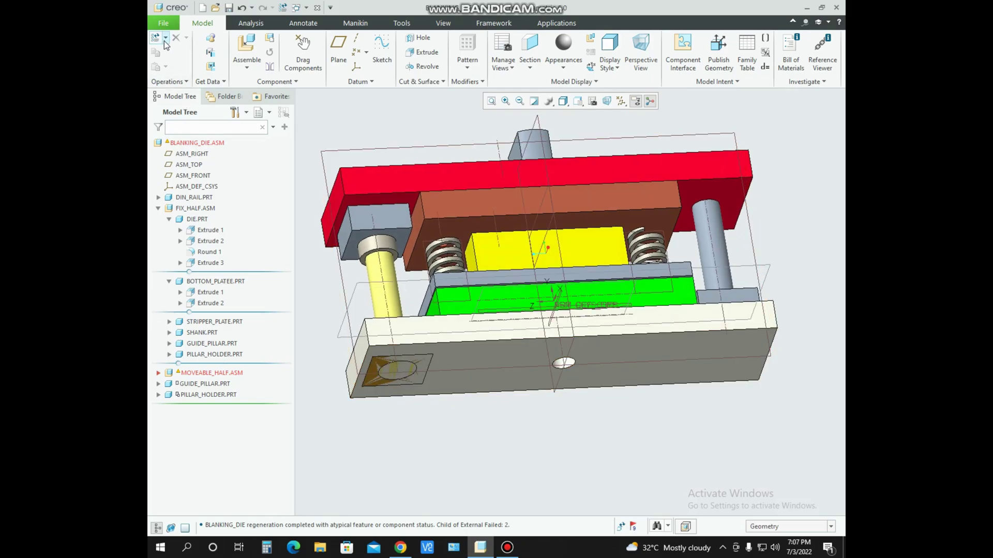
middle_click_drag(418, 436, 362, 357)
middle_click_drag(491, 365, 711, 260)
key("ctrl+z")
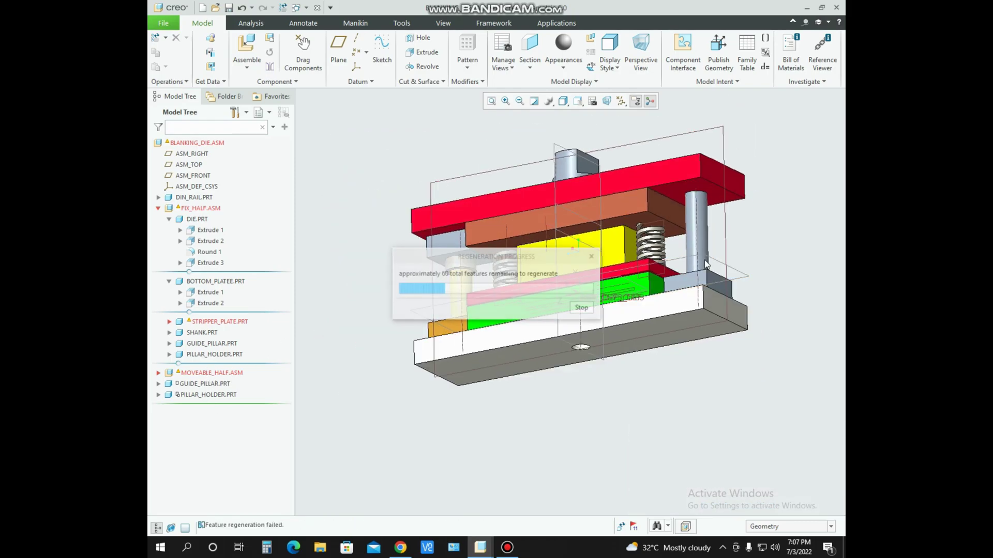
middle_click_drag(691, 231, 680, 275)
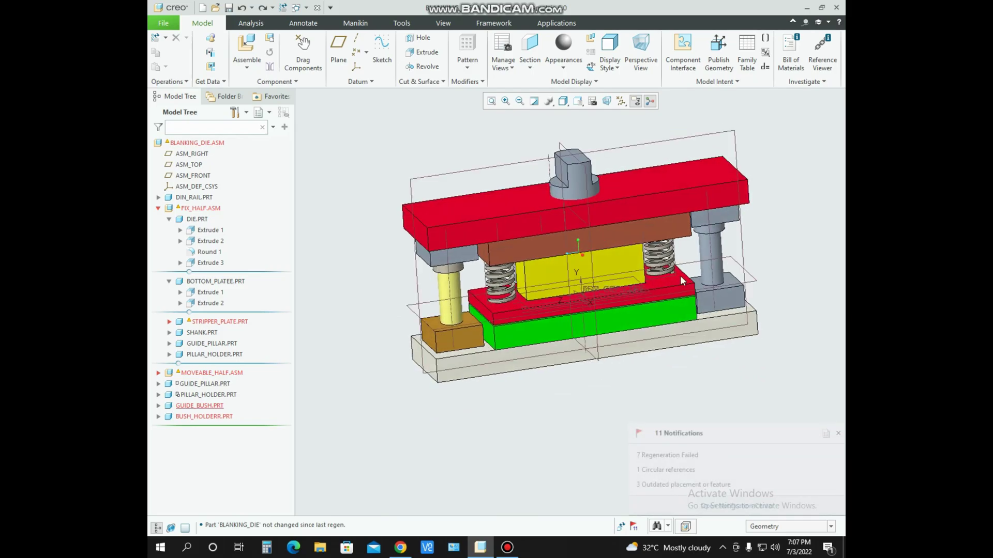
- Redefine the placement of GUIDE_BUSH.PRT by removing both references from its first Coincident constraint
left_click(203, 415)
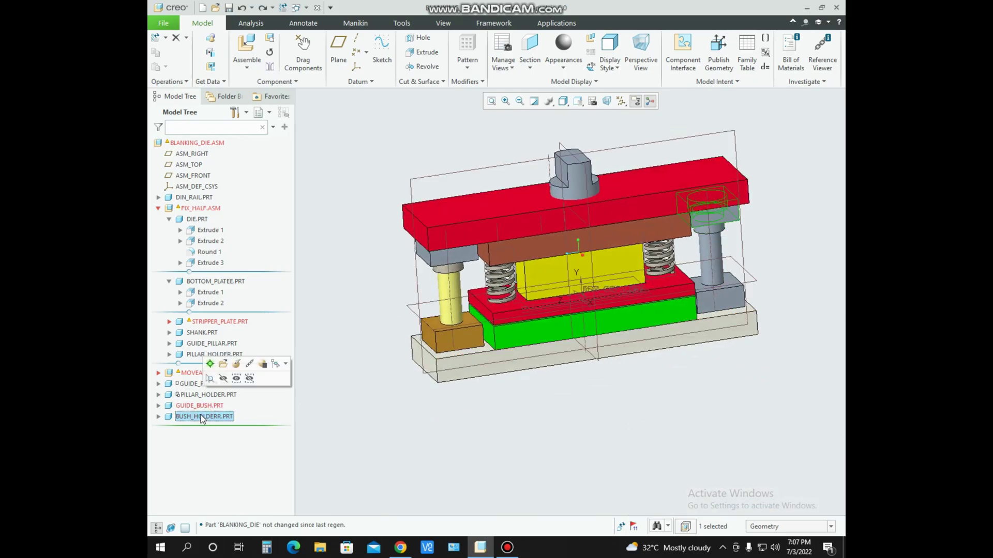
right_click(189, 409)
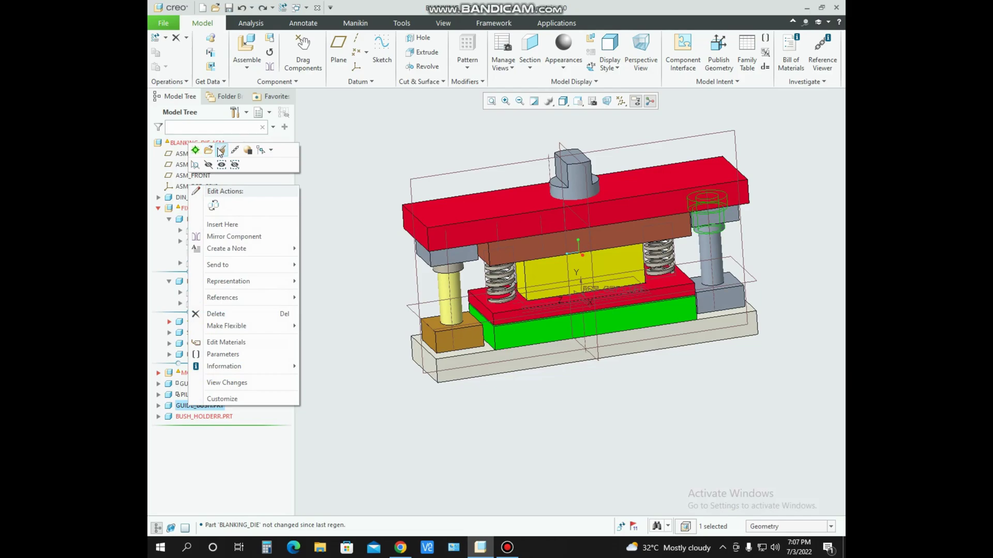
left_click(222, 151)
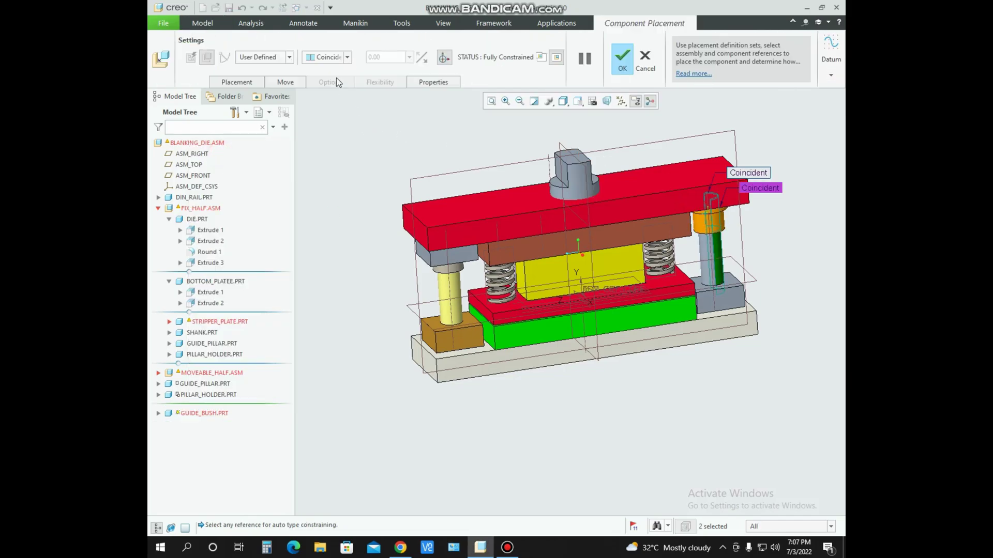
left_click(256, 84)
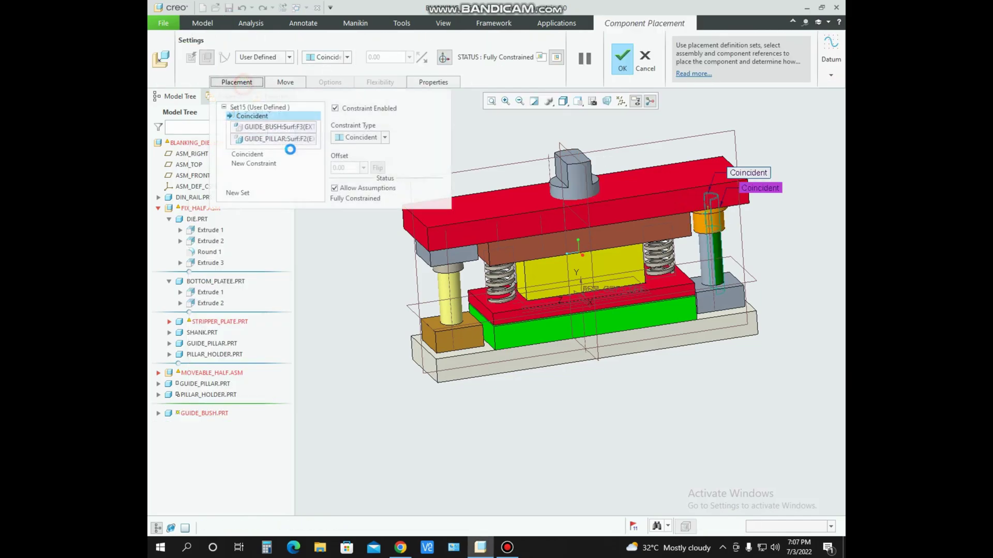
right_click(275, 130)
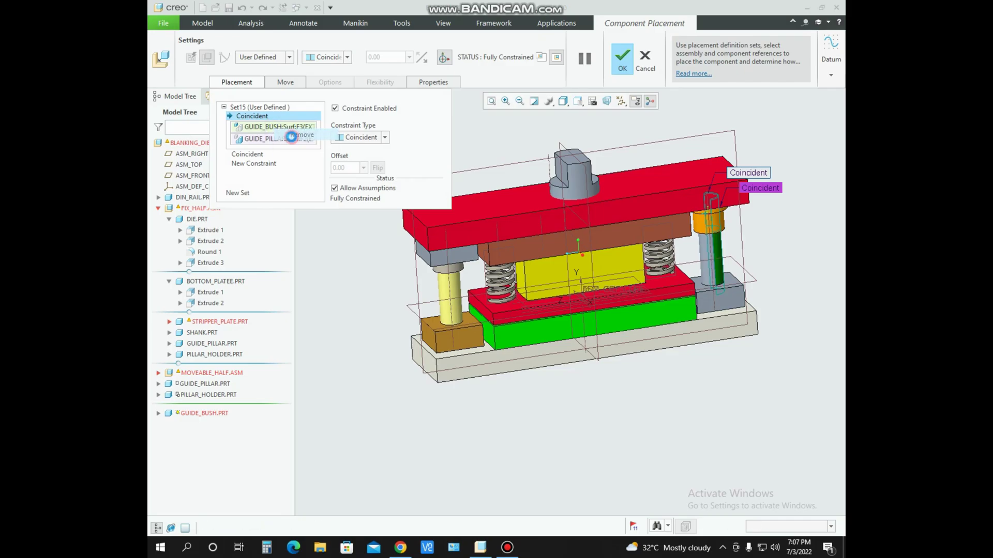
left_click(283, 139)
left_click(294, 146)
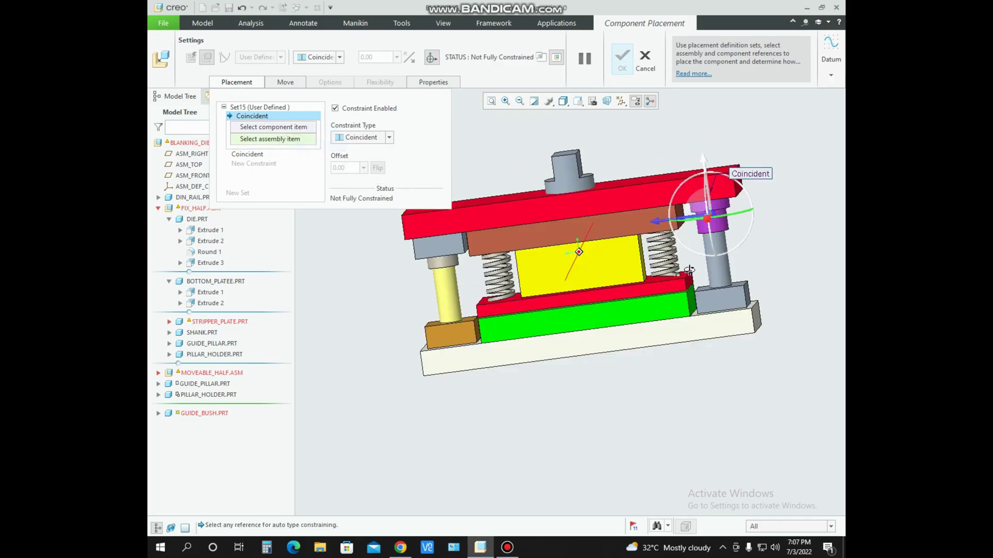
- Try to choose new component and assembly references for the guide bush's emptied Coincident constraint, and cancel the placement edit
scroll(699, 169, "up", 5)
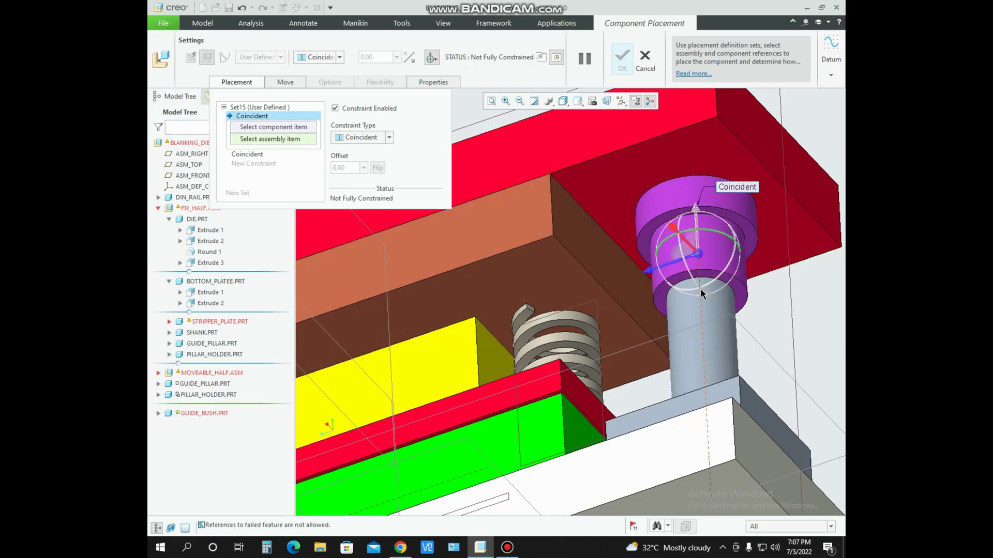
scroll(693, 282, "down", 5)
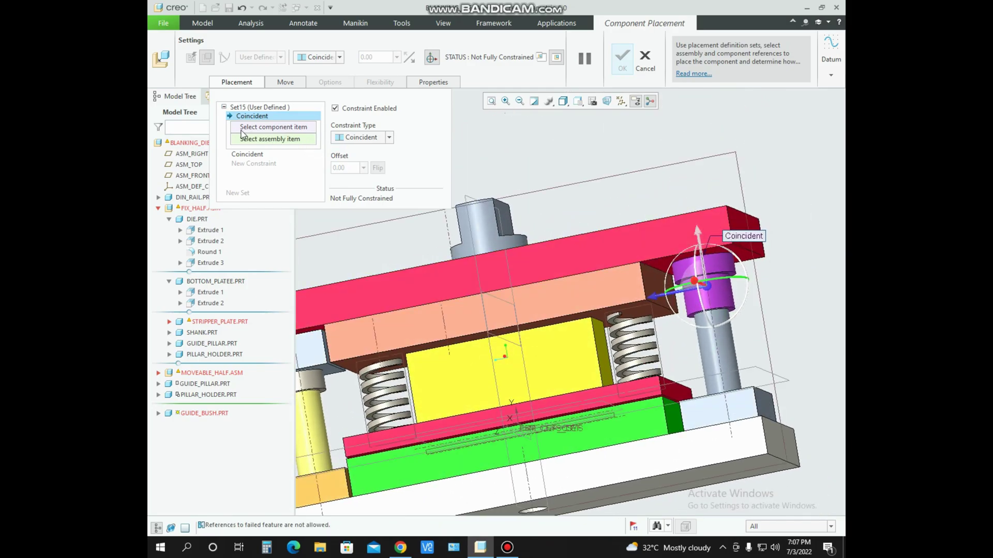
left_click(242, 130)
scroll(720, 350, "up", 2)
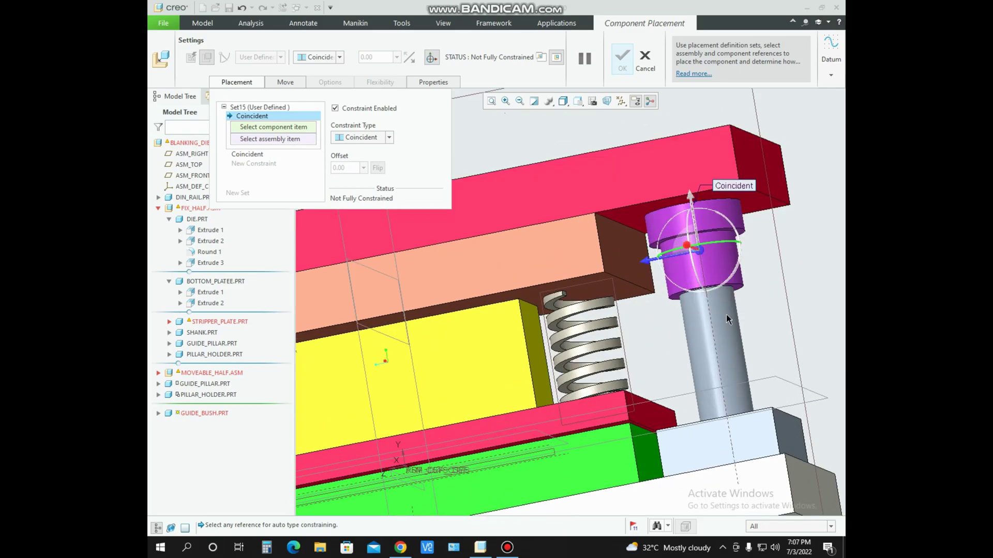
middle_click_drag(690, 274, 391, 158)
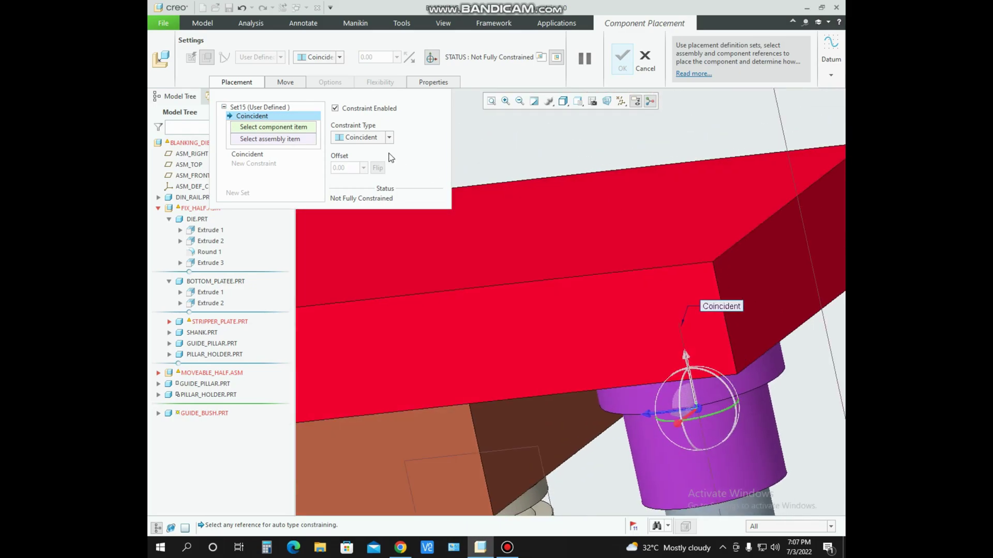
left_click(640, 69)
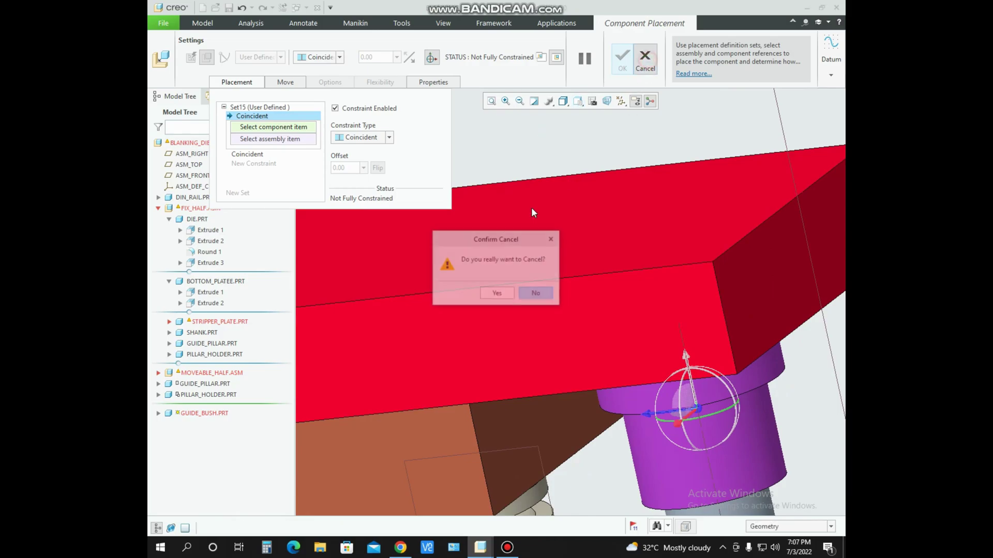
left_click(501, 293)
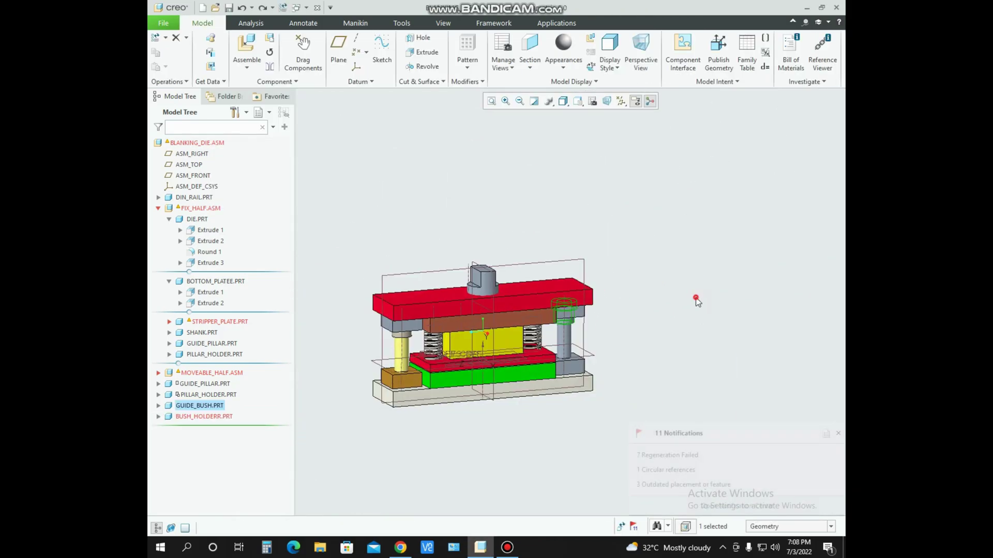
- Repair the failed Extrude 1 of STRIPPER_PLATE.PRT by deleting the unidentified reference from its section sketch
left_click(211, 321)
scroll(455, 364, "down", 6)
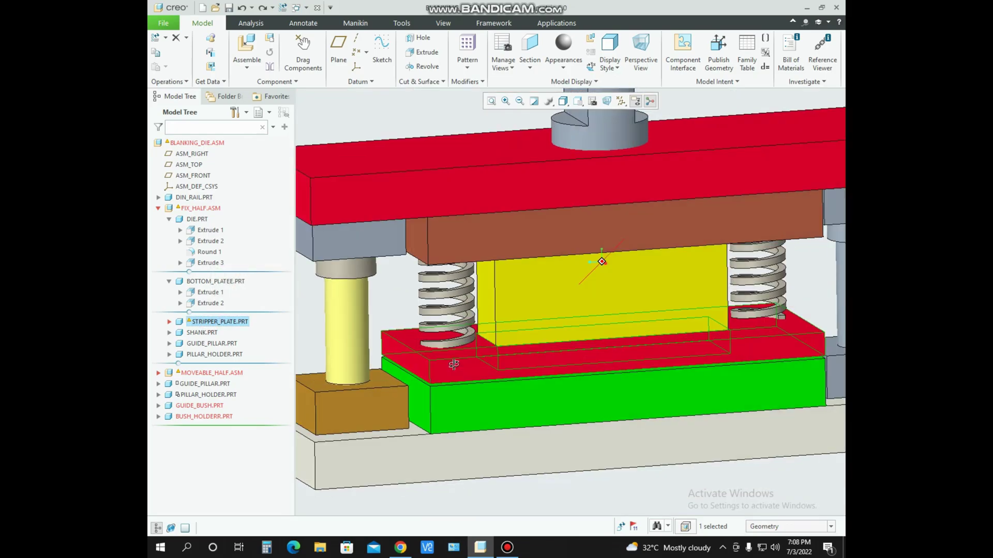
middle_click_drag(453, 365, 419, 362)
scroll(440, 357, "up", 5)
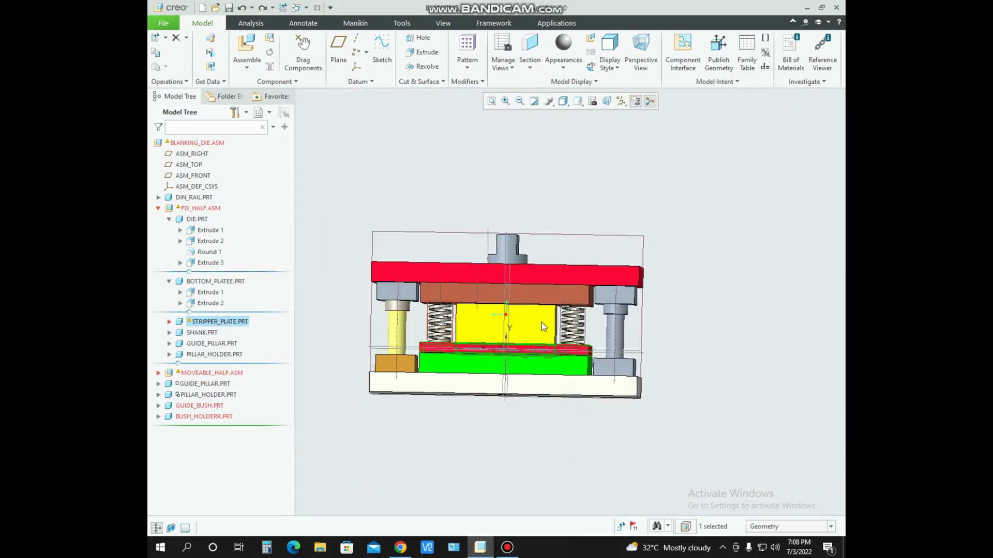
scroll(542, 322, "down", 3)
left_click(169, 321)
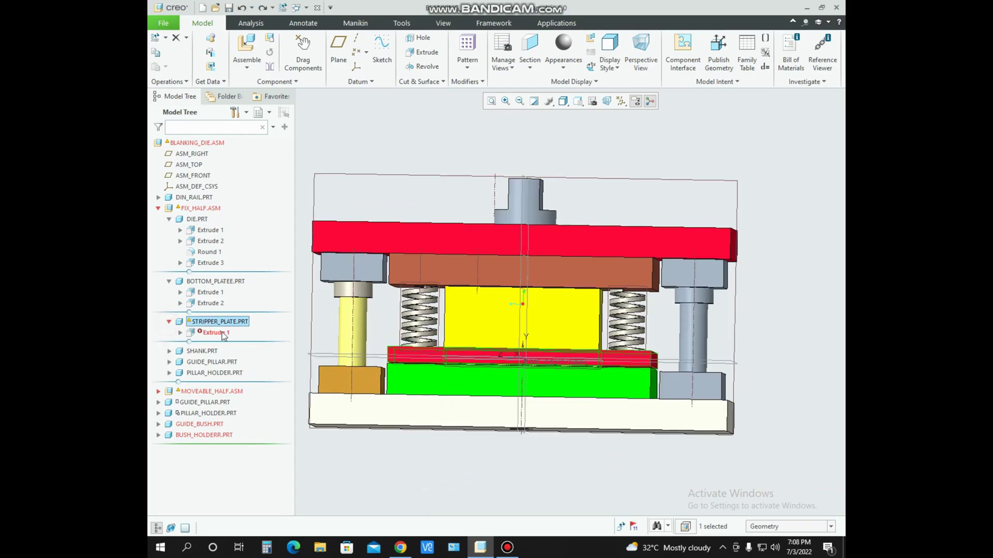
left_click(245, 314)
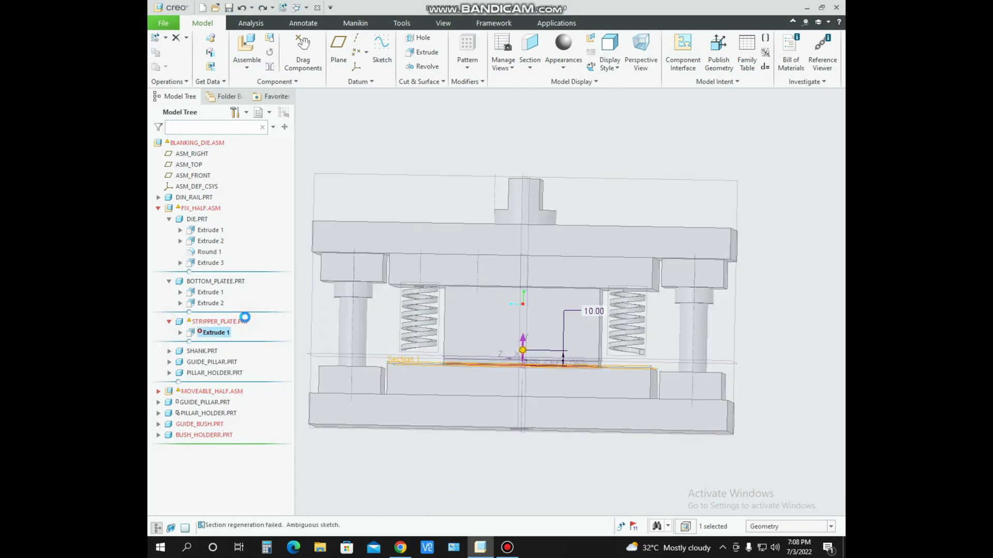
left_click(238, 82)
left_click(310, 123)
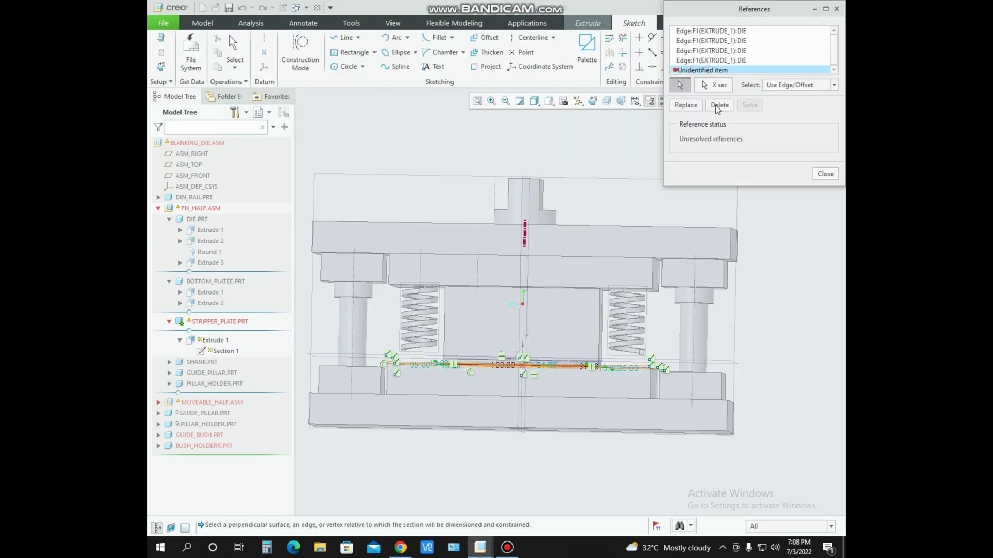
left_click(718, 106)
left_click(825, 174)
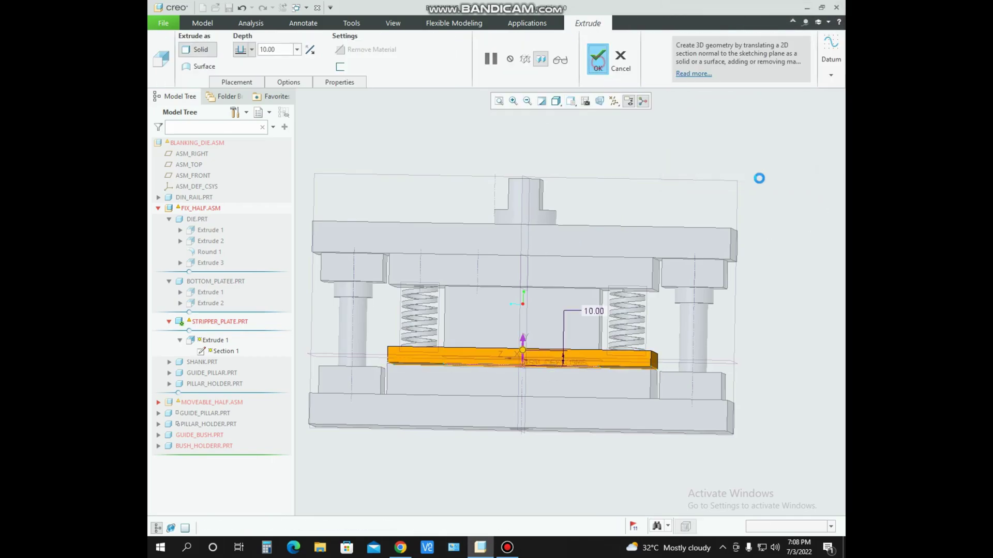
- Accept the redefined Extrude 1 of STRIPPER_PLATE.PRT and check the die assembly from several sides
left_click(787, 178)
middle_click_drag(674, 211, 488, 329)
scroll(408, 357, "up", 1)
middle_click_drag(408, 357, 429, 240)
scroll(426, 358, "down", 2)
scroll(427, 359, "up", 1)
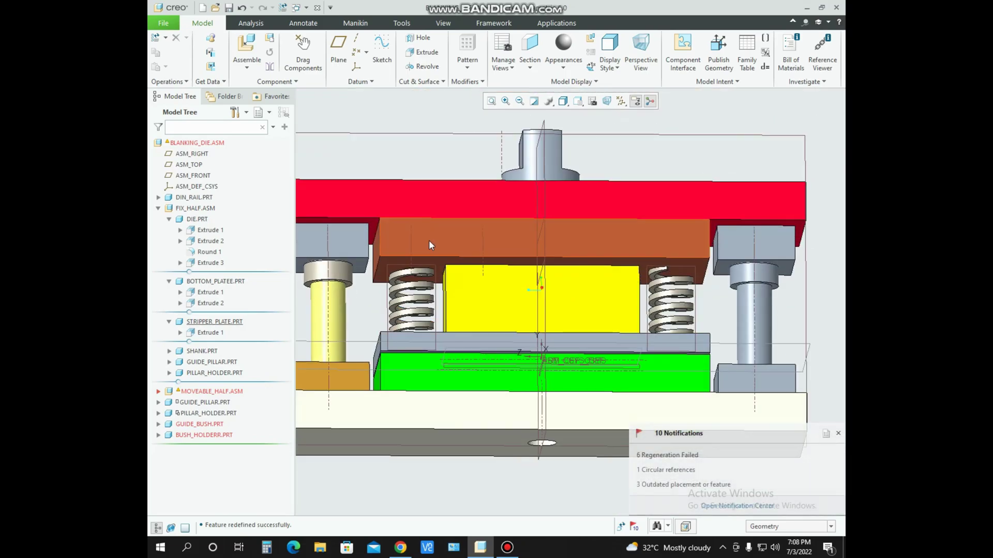
middle_click_drag(567, 244, 420, 296)
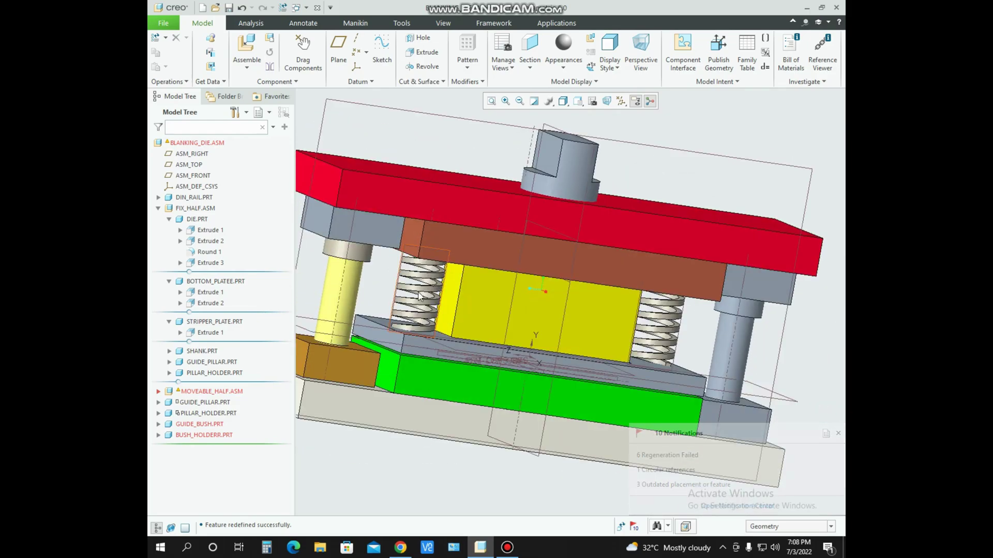
- Delete the failed top-level components GUIDE_BUSH.PRT and BUSH_HOLDERR.PRT from BLANKING_DIE.ASM
left_click(188, 435, "ctrl")
right_click(188, 435)
left_click(211, 399)
left_click(484, 287)
middle_click_drag(734, 355, 442, 370)
left_click(442, 361)
left_click(838, 434)
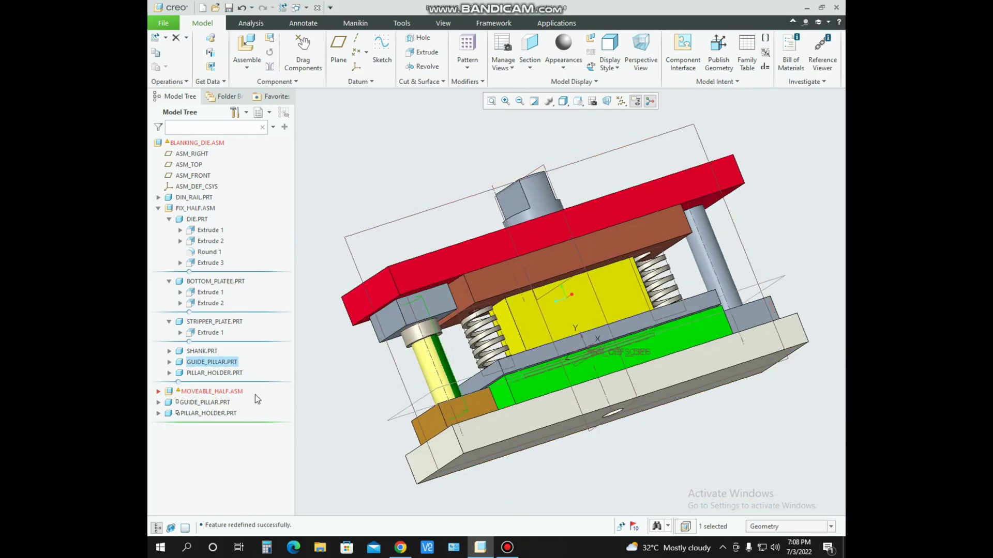
- Expand MOVEABLE_HALF.ASM and highlight its punch, springs and top plate to locate the failed parts
left_click(158, 392)
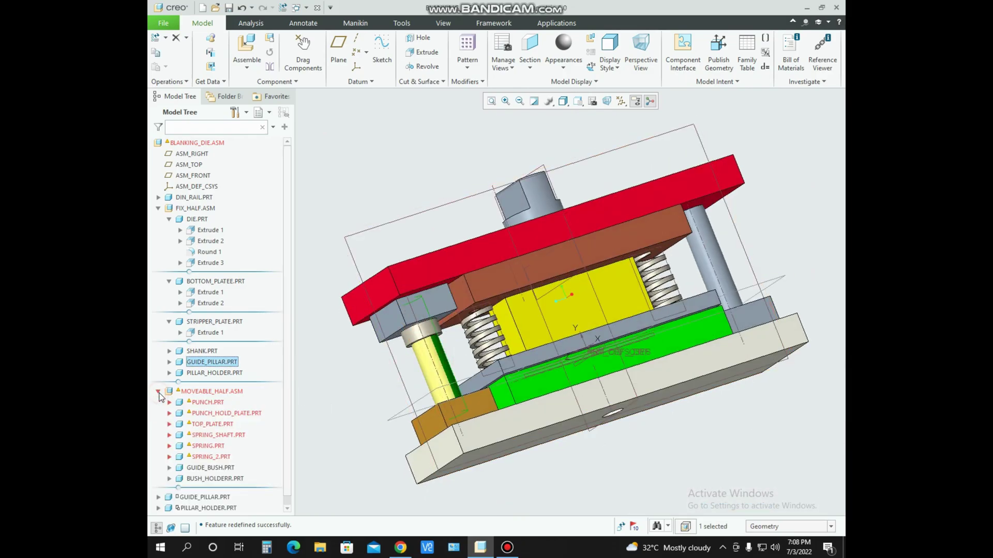
left_click(208, 403)
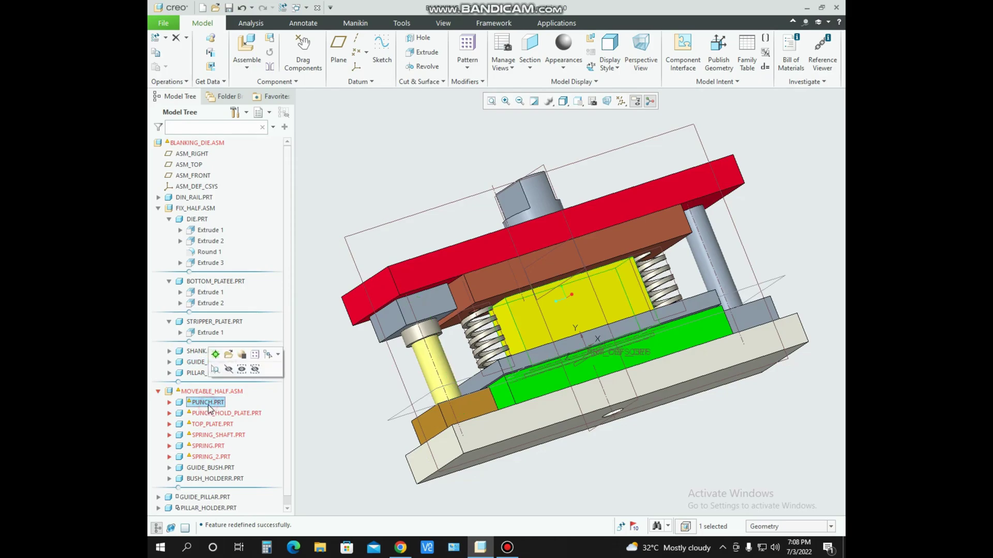
left_click(199, 458)
left_click(200, 447, "ctrl")
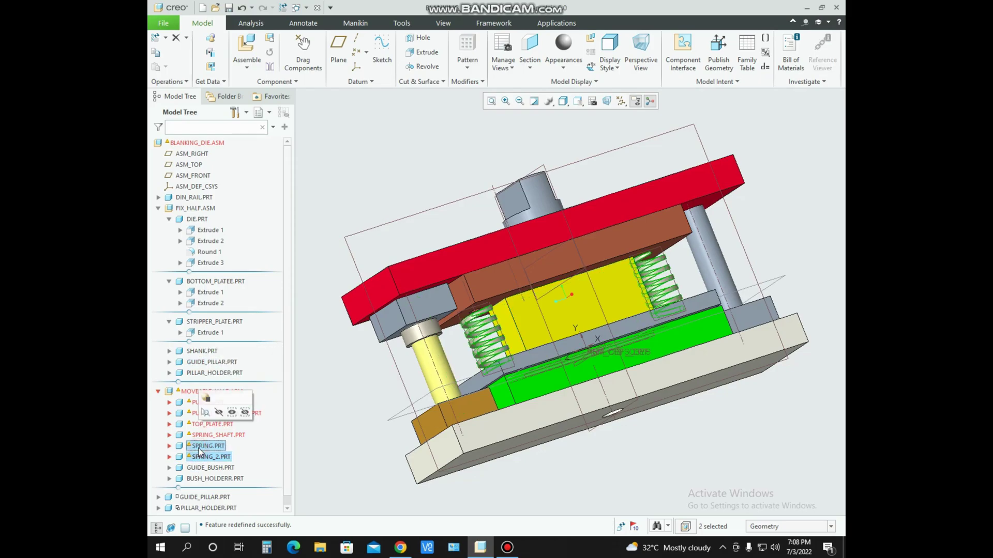
left_click(199, 427)
right_click(199, 427)
right_click(345, 470)
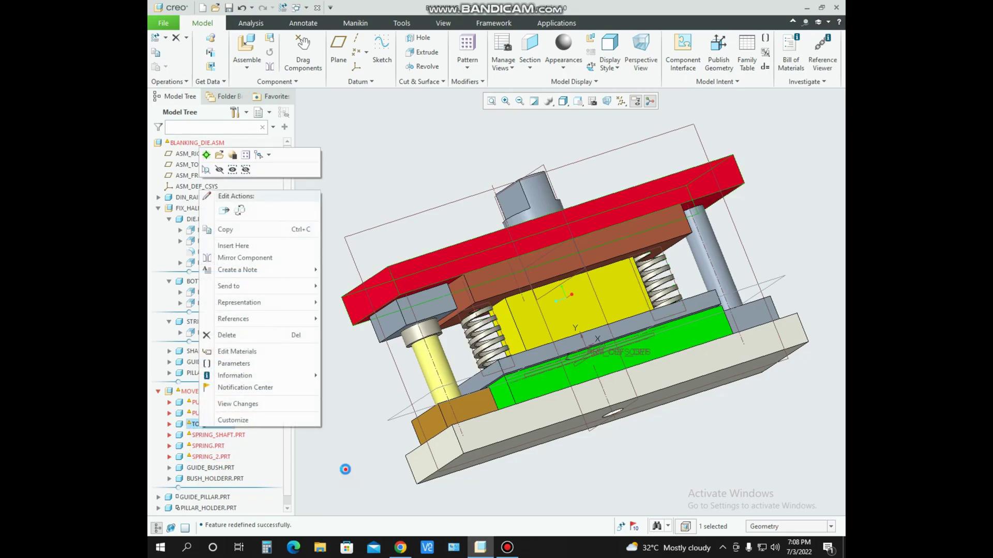
- Try to repair the failed Extrude 1 of TOP_PLATE.PRT by redefining its section sketch, and cancel the redefinition
left_click(172, 425)
right_click(217, 435)
left_click(226, 415)
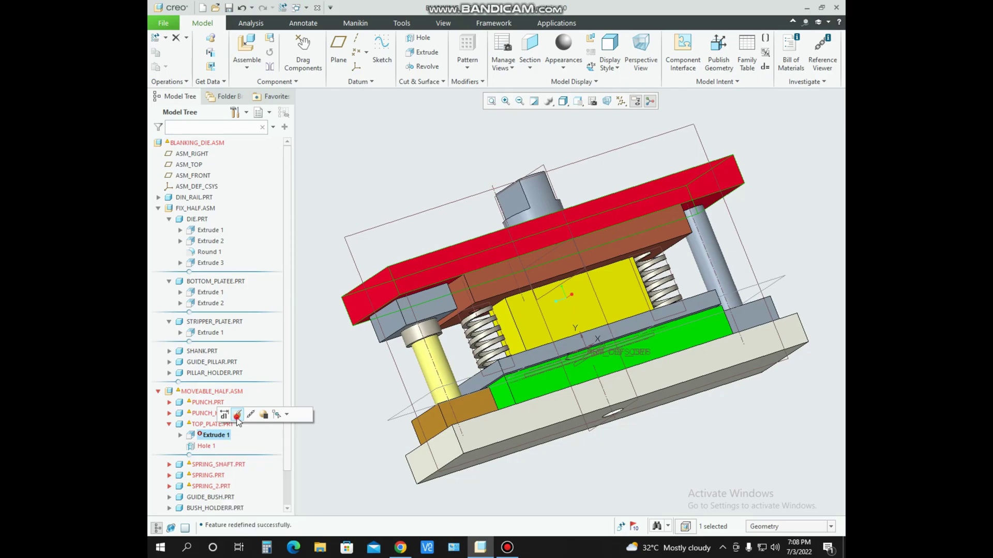
left_click(237, 82)
left_click(323, 120)
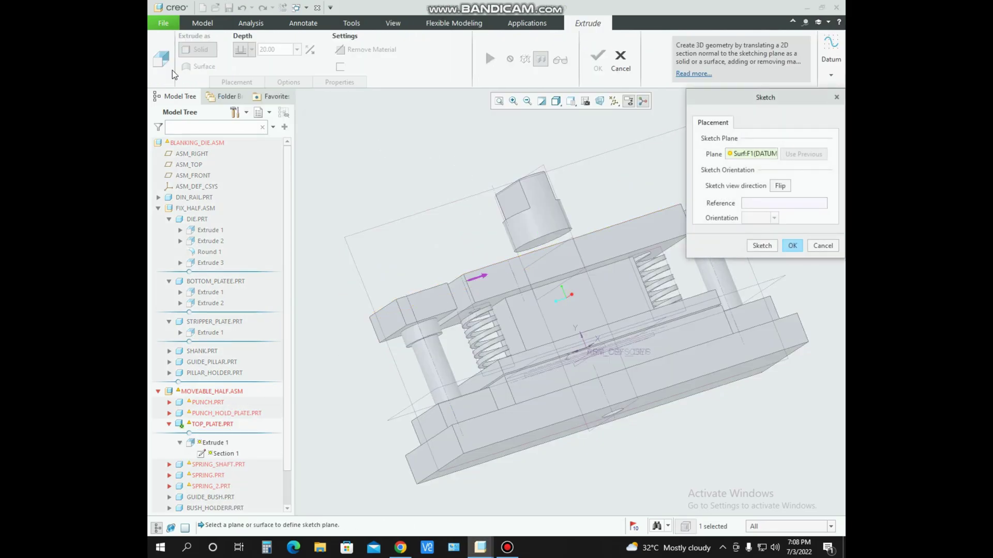
left_click(763, 247)
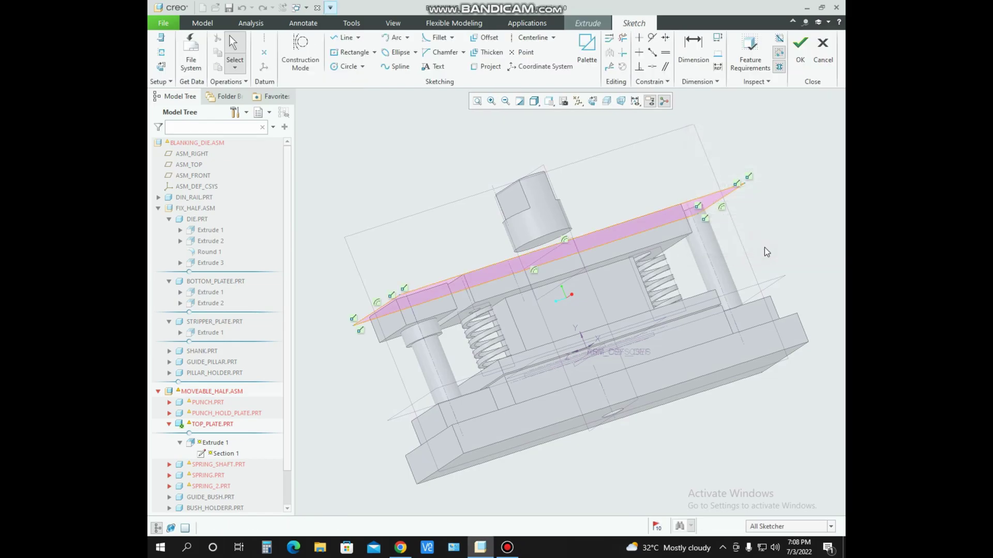
mouse_move(764, 252)
middle_mouse_down()
mouse_move(752, 295)
mouse_move(762, 301)
mouse_move(485, 274)
mouse_move(568, 287)
mouse_move(591, 339)
mouse_move(638, 368)
mouse_move(594, 339)
mouse_move(554, 259)
mouse_move(549, 296)
mouse_move(512, 279)
mouse_move(512, 346)
mouse_move(525, 290)
mouse_move(514, 228)
mouse_move(543, 269)
mouse_move(550, 309)
mouse_move(527, 292)
middle_mouse_up()
scroll(543, 270, "up", 3)
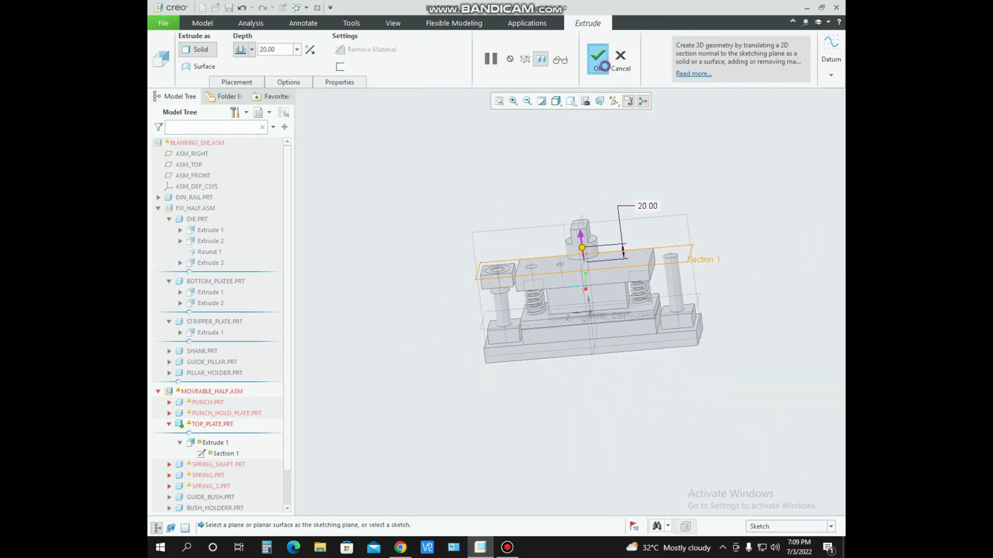
left_click(604, 67)
left_click(590, 293)
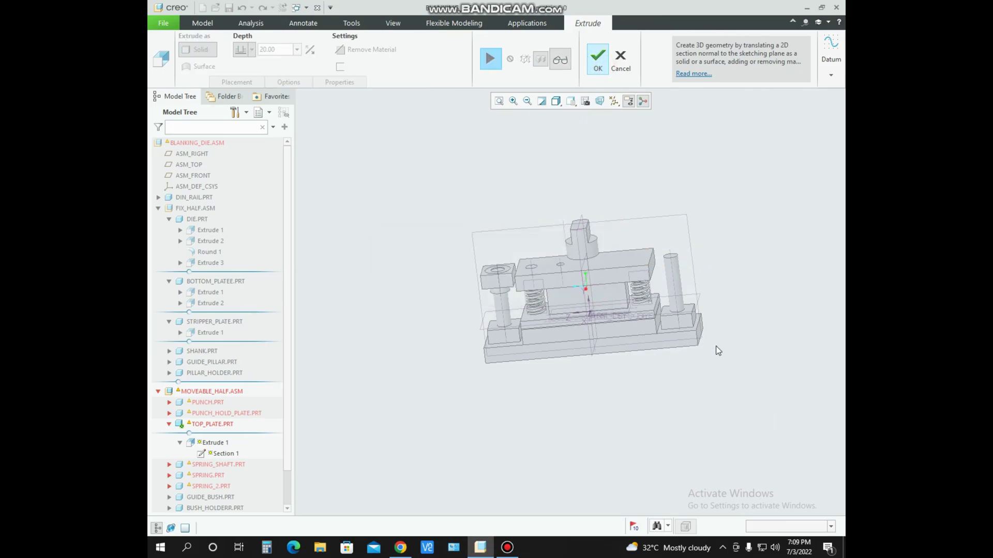
left_click(620, 63)
left_click(511, 294)
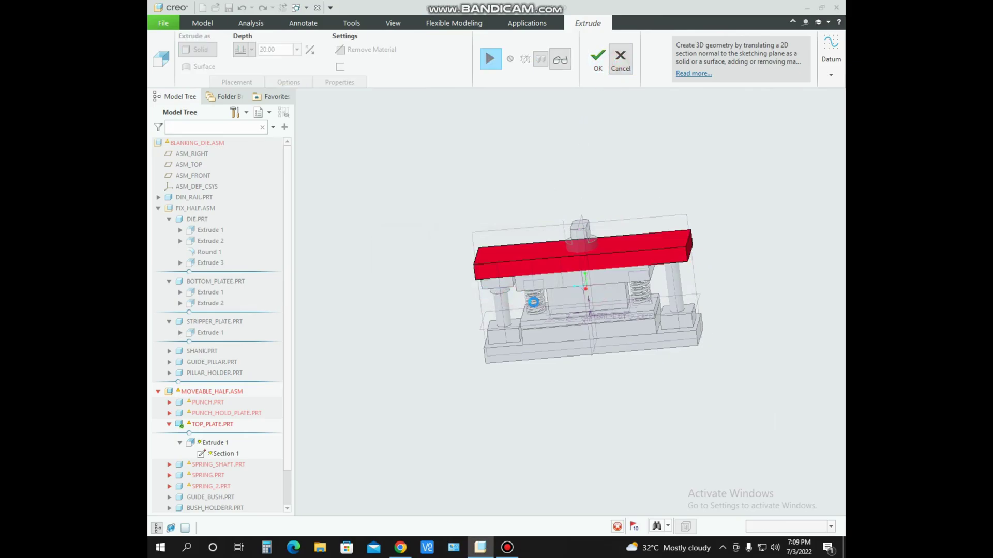
left_click(746, 355)
- Delete the failed Extrude 1 of TOP_PLATE.PRT together with its dependent Hole 1
left_click(206, 446)
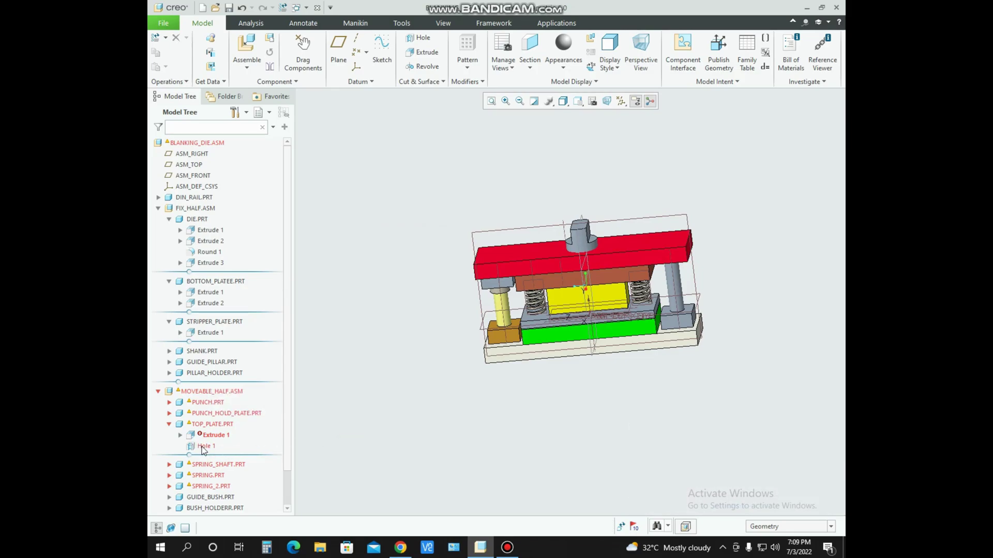
left_click(216, 440)
right_click(216, 439)
left_click(348, 410)
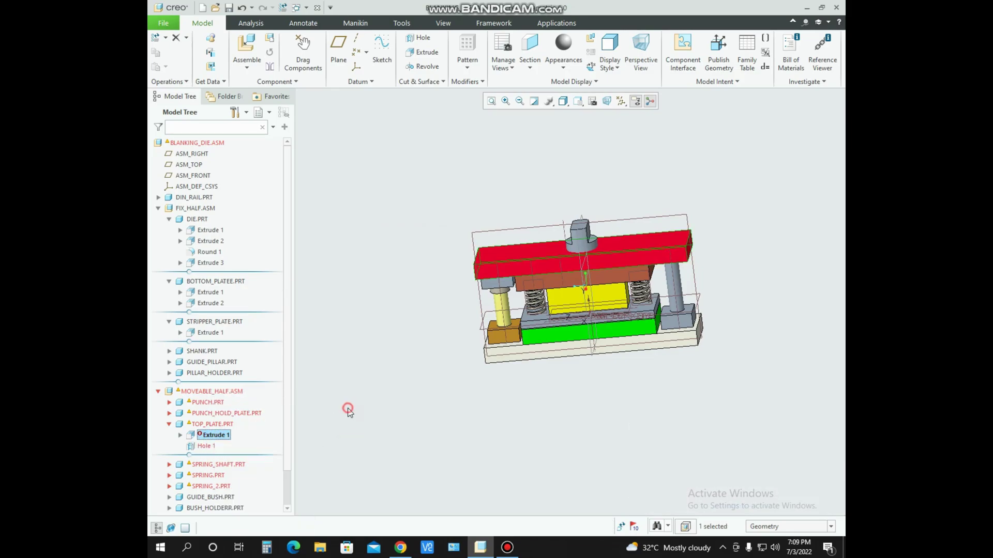
right_click(207, 440)
left_click(233, 472)
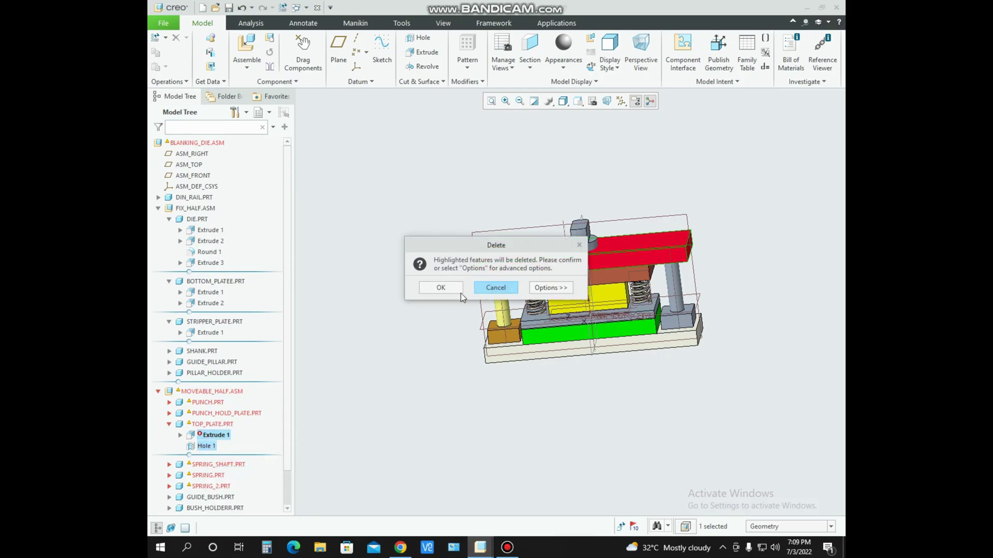
left_click(440, 288)
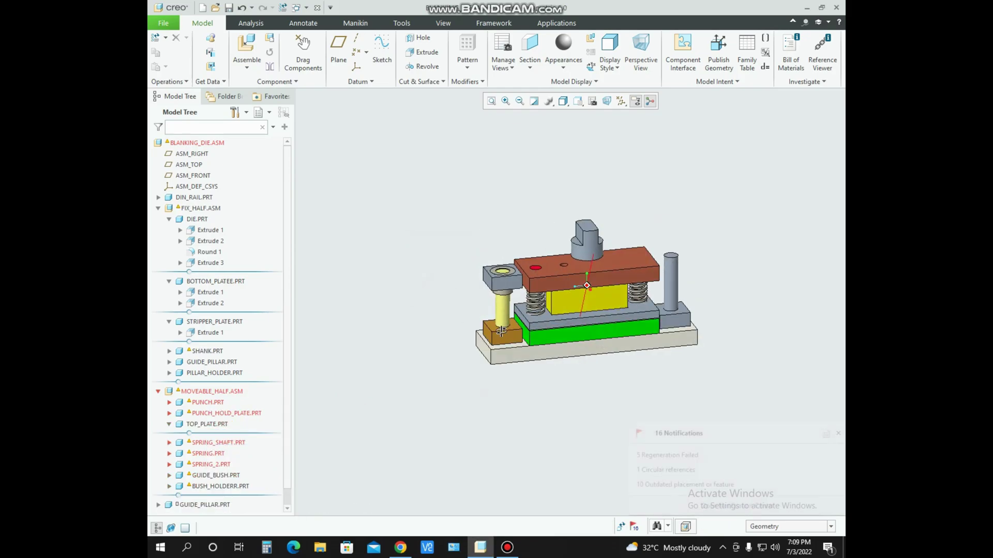
left_click(225, 427)
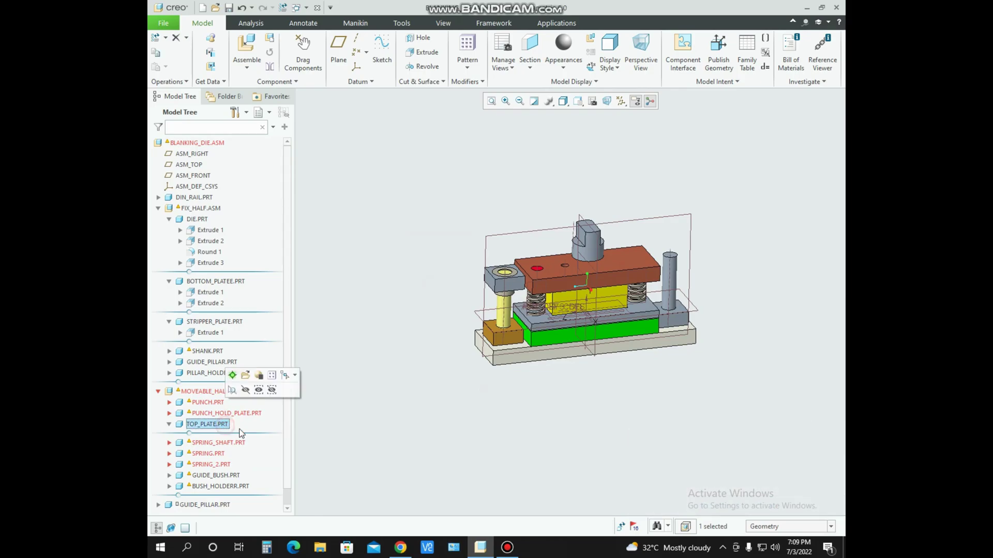
- Identify the red shaft in the punch holding plate and delete Extrude 1 and Extrude 2 of SPRING_SHAFT.PRT
middle_click_drag(493, 375, 506, 359)
scroll(500, 263, "up", 5)
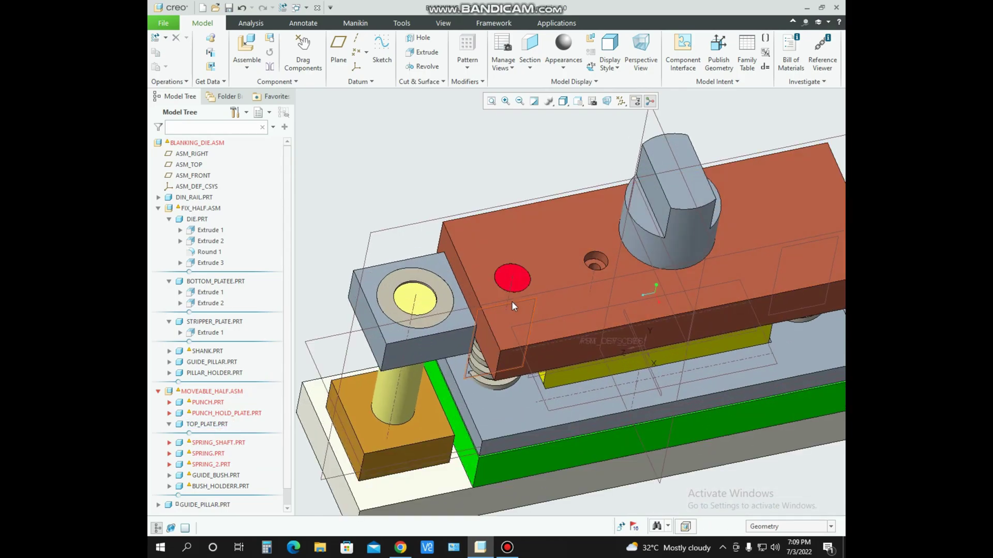
scroll(500, 264, "down", 4)
middle_click_drag(500, 264, 507, 296)
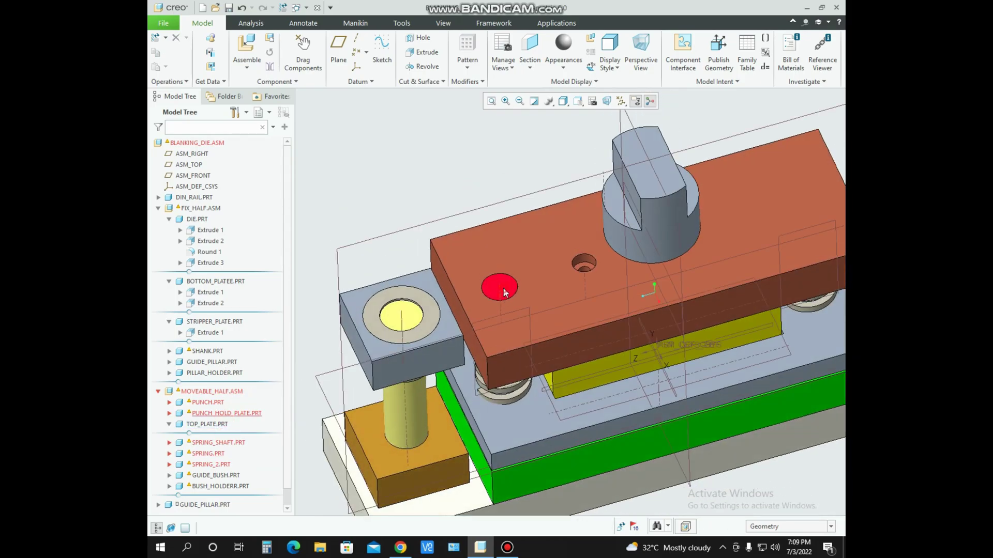
left_click(503, 288)
left_click(510, 287)
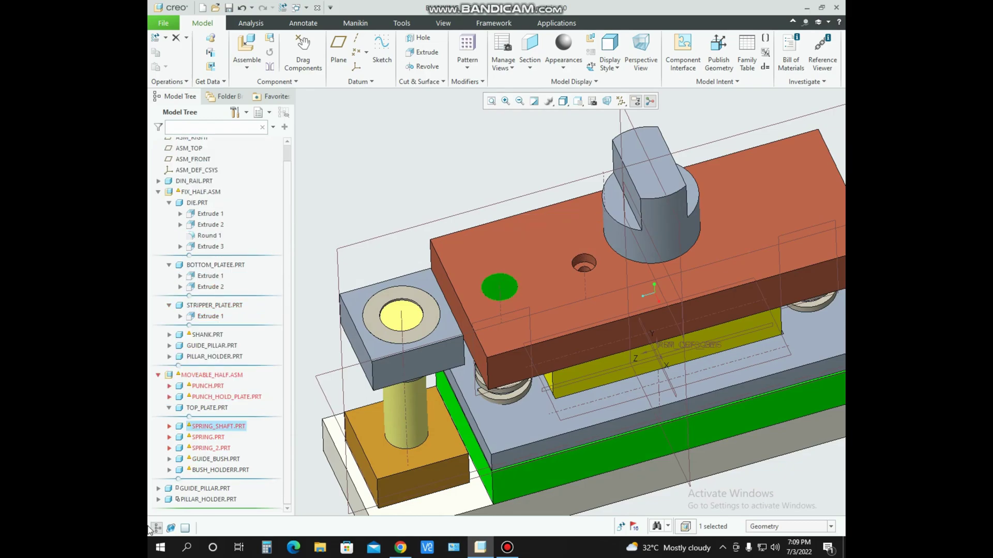
left_click(170, 427)
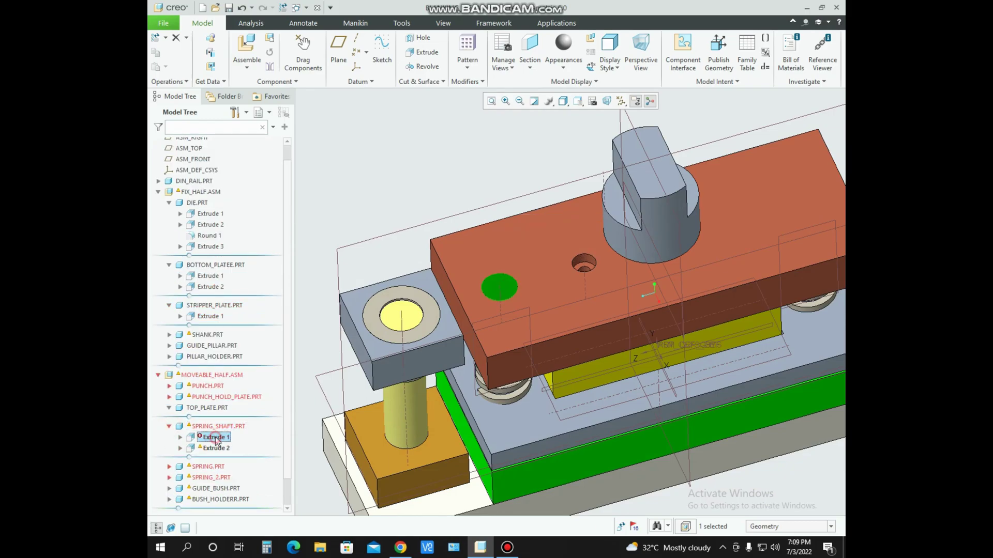
right_click(216, 439)
left_click(243, 472)
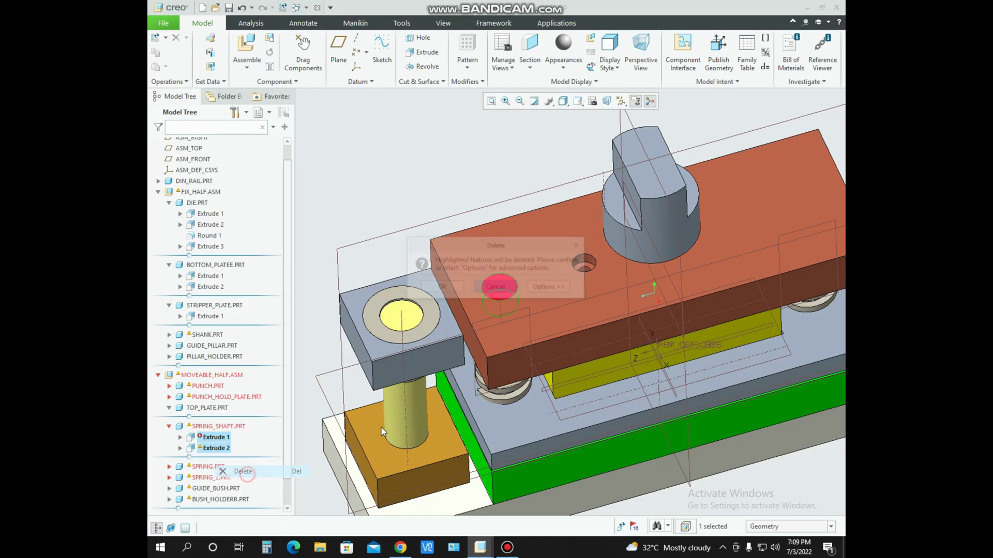
left_click(442, 288)
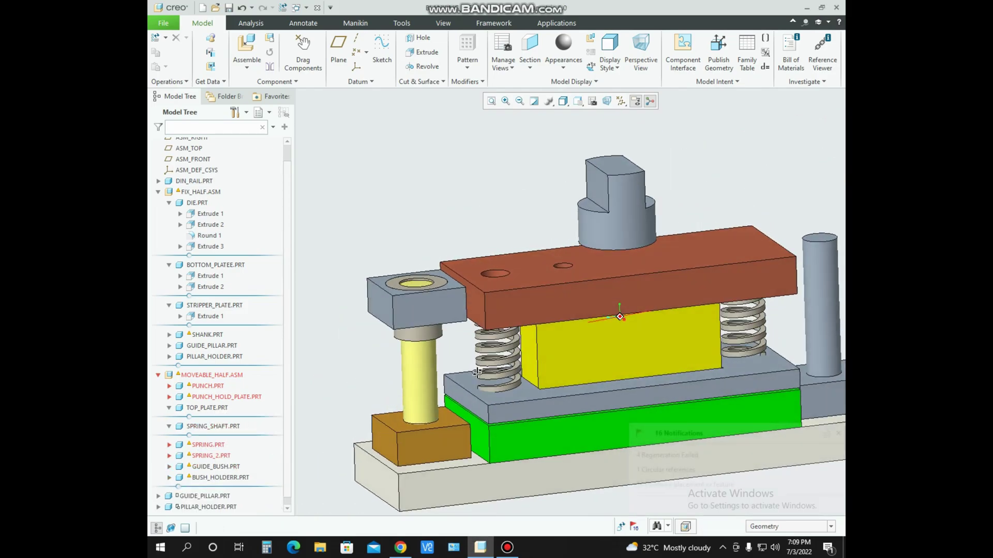
middle_click_drag(473, 361, 465, 404)
key("ctrl+d")
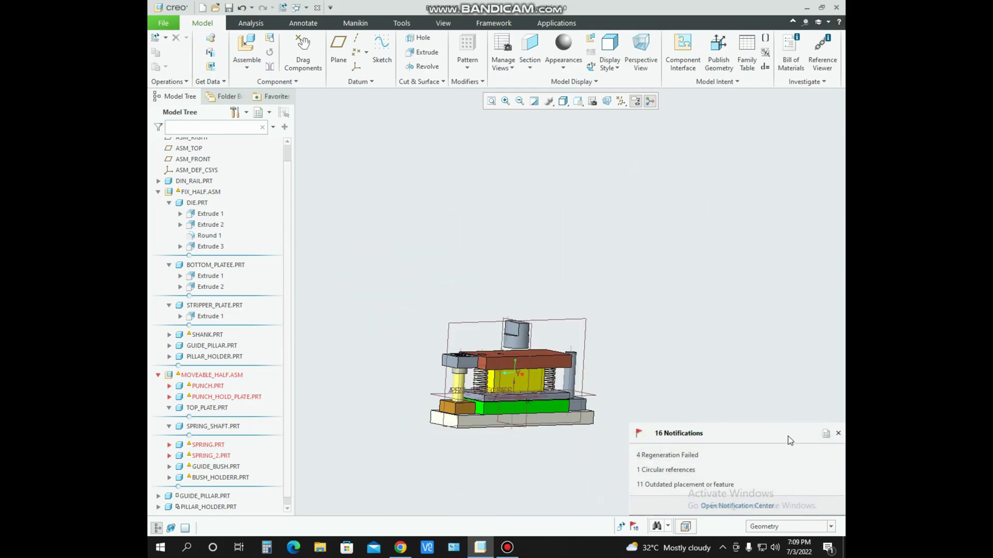
left_click(838, 433)
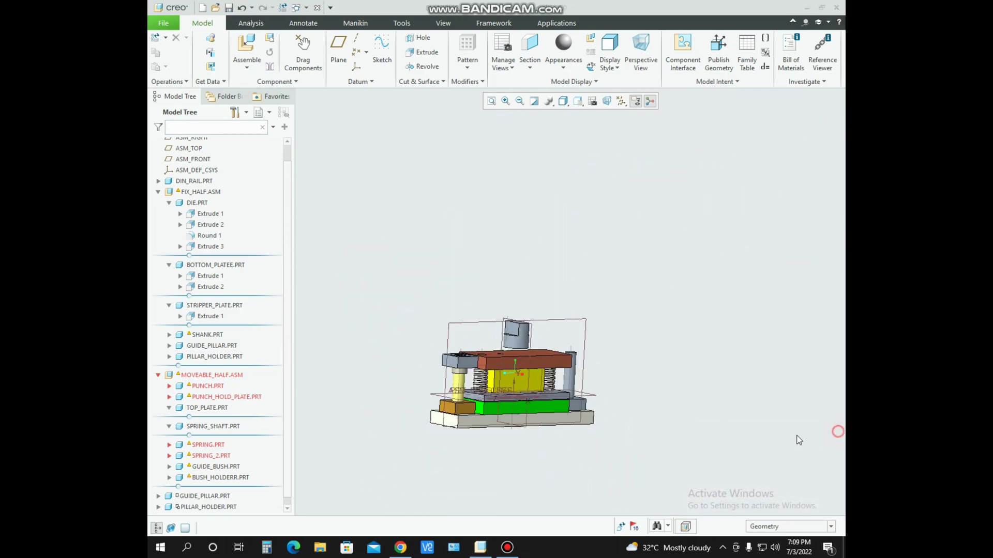
- Delete the components SPRING.PRT and SPRING_2.PRT from MOVEABLE_HALF.ASM
left_click(227, 457)
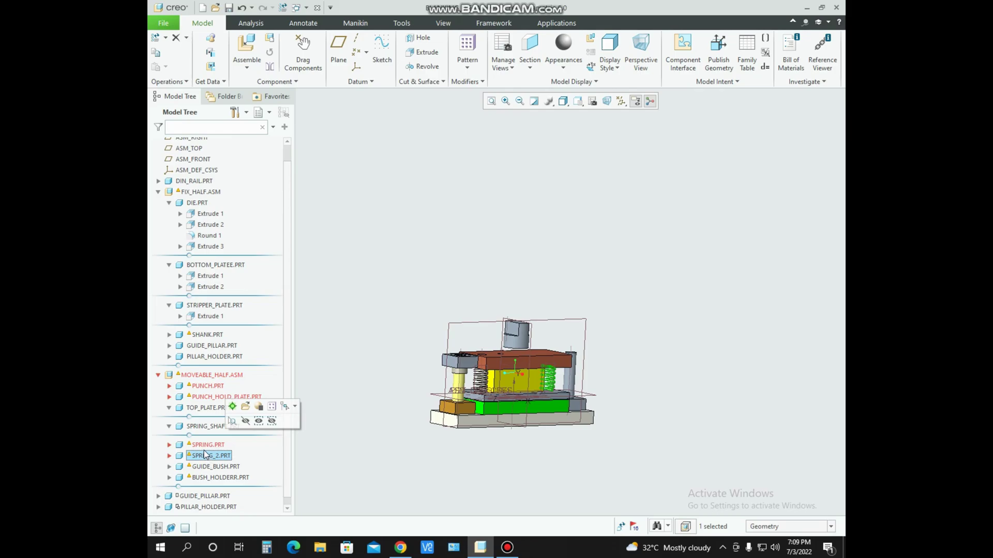
key("Up")
left_click(211, 455, "ctrl")
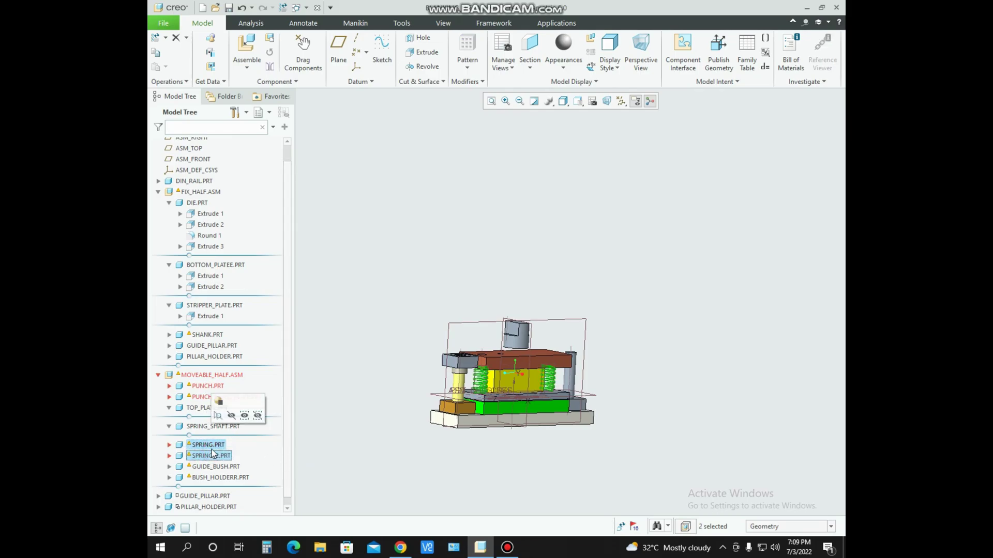
right_click(211, 455)
left_click(239, 409)
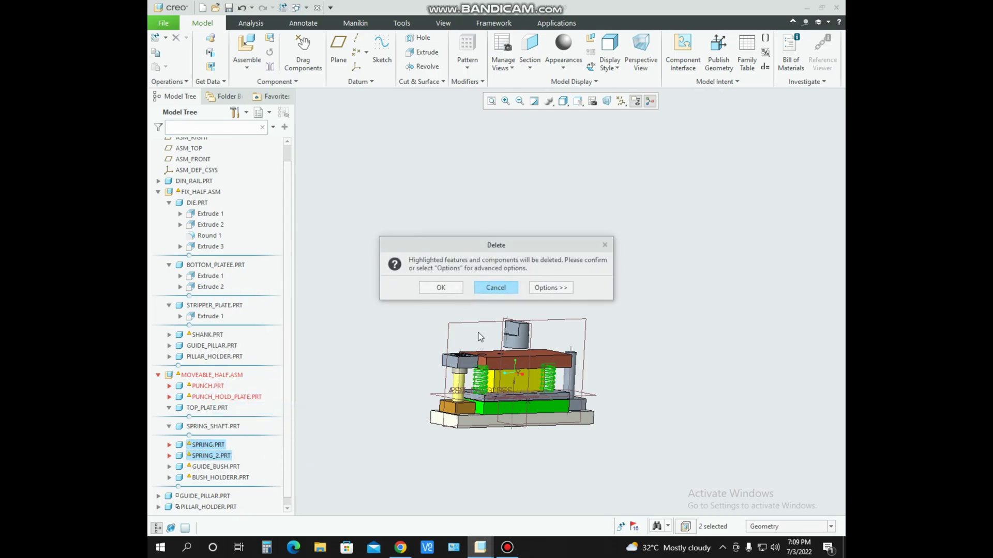
left_click(439, 288)
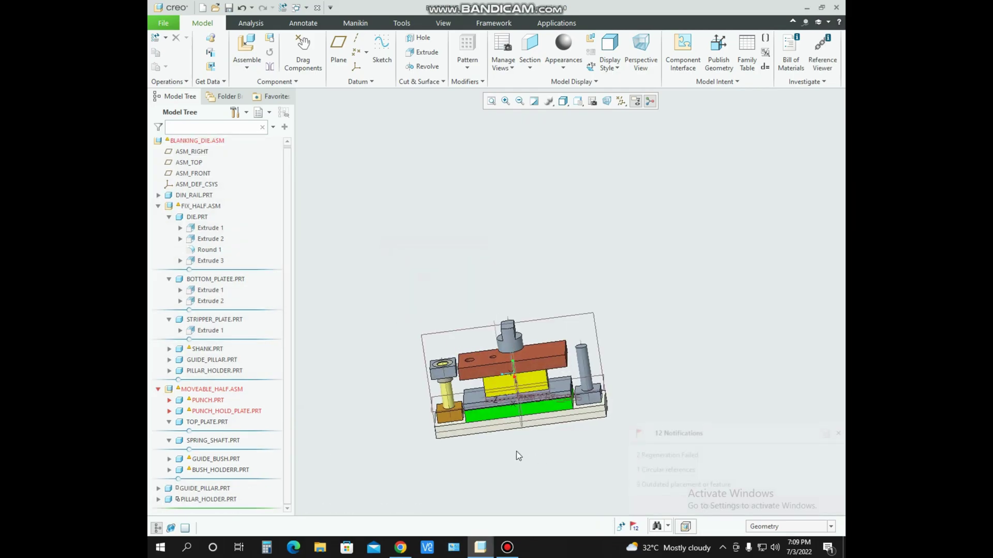
- Redefine the failed Extrude 1 of PUNCH_HOLD_PLATE.PRT, changing its depth option to blind
left_click(169, 411)
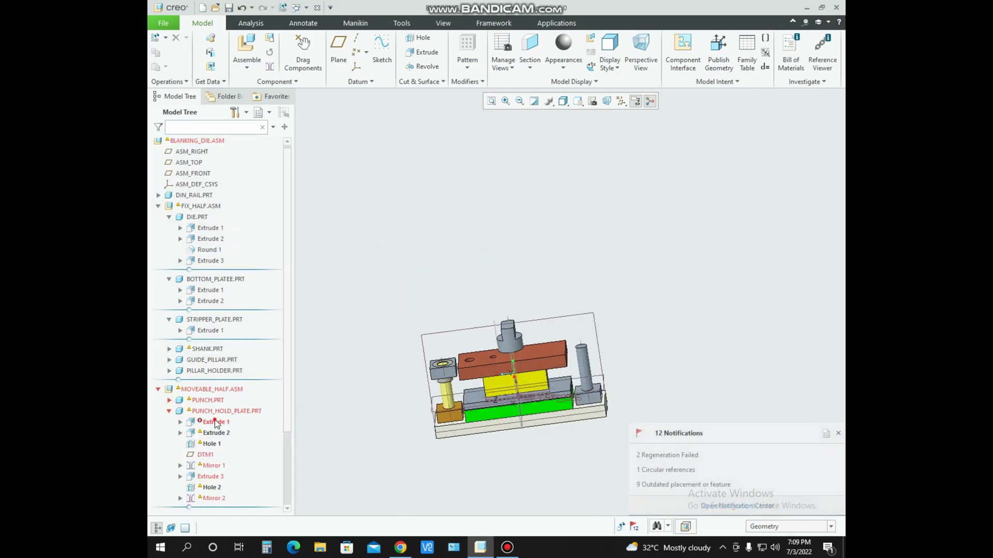
left_click(215, 423)
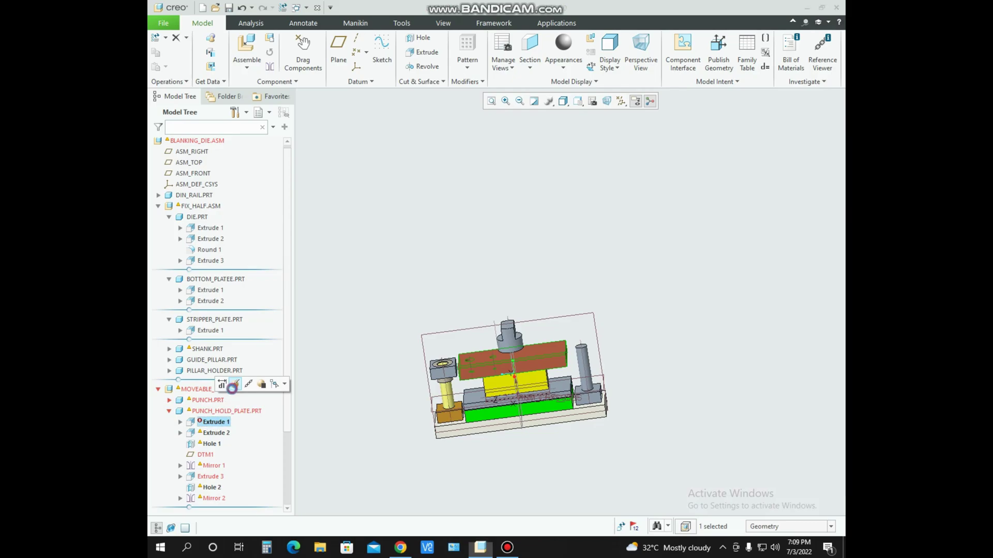
left_click(234, 386)
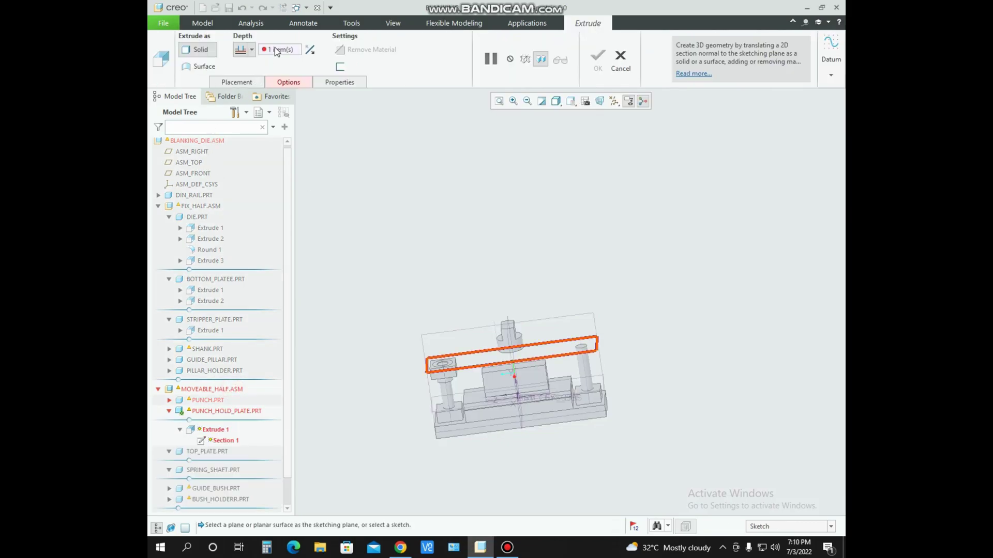
middle_click_drag(468, 280, 467, 247)
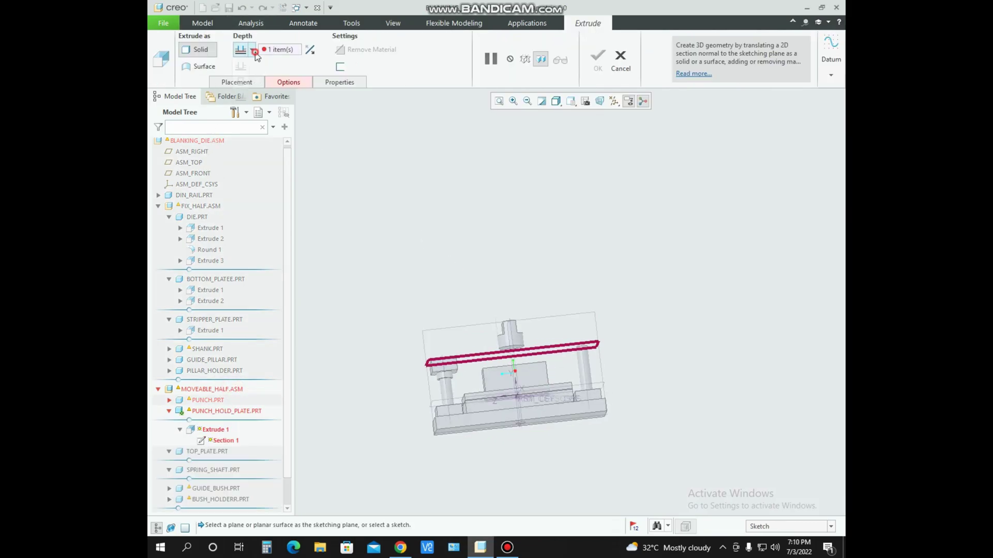
left_click(241, 67)
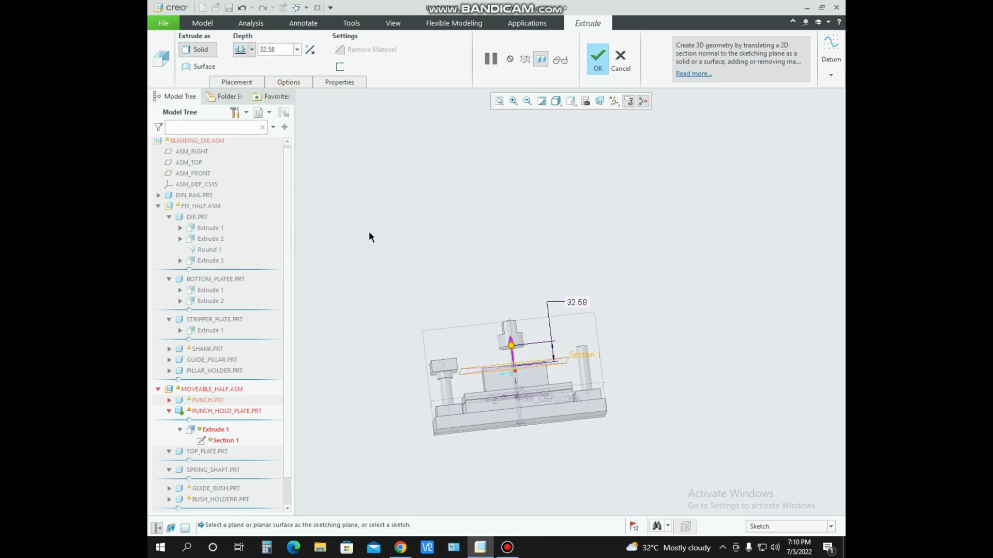
- Switch to Chrome and look up the plate thickness on the Punch Hold Plate sheet of bending_die.pdf
left_click(401, 548)
scroll(435, 427, "down", 10)
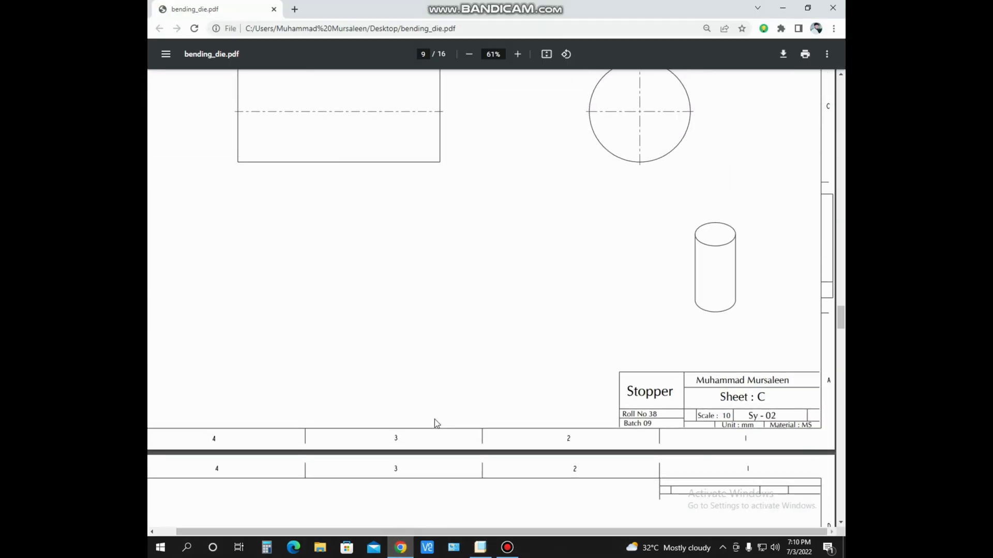
scroll(435, 420, "up", 20)
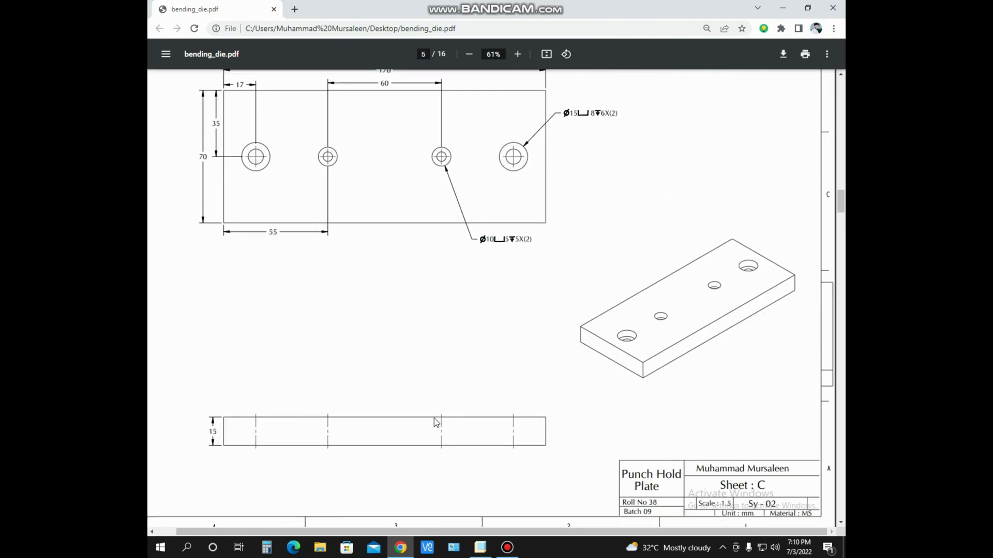
scroll(433, 418, "up", 2)
scroll(433, 439, "down", 5)
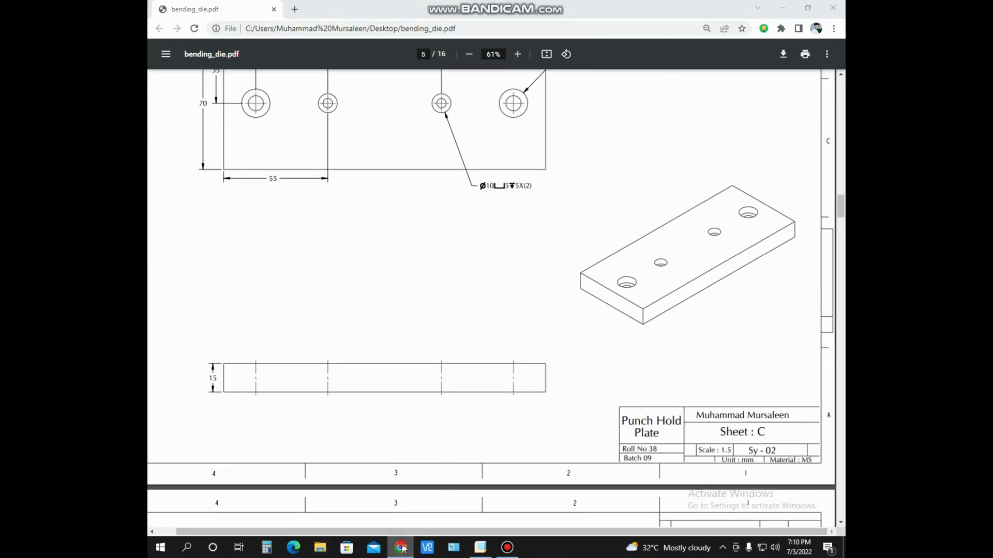
- Switch back to Creo, set the depth of the punch hold plate's Extrude 1 to 15 mm and accept the feature
left_click(481, 548)
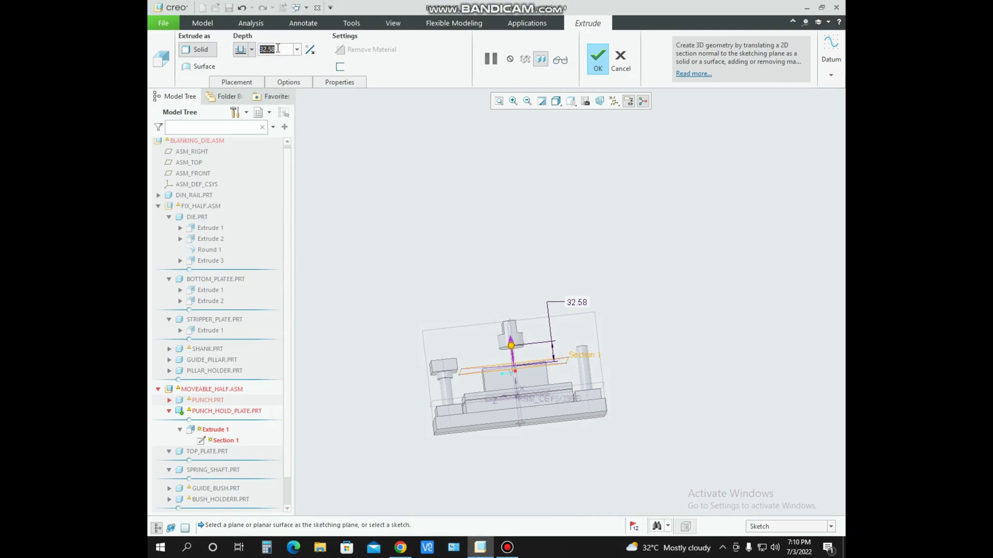
type("15.00")
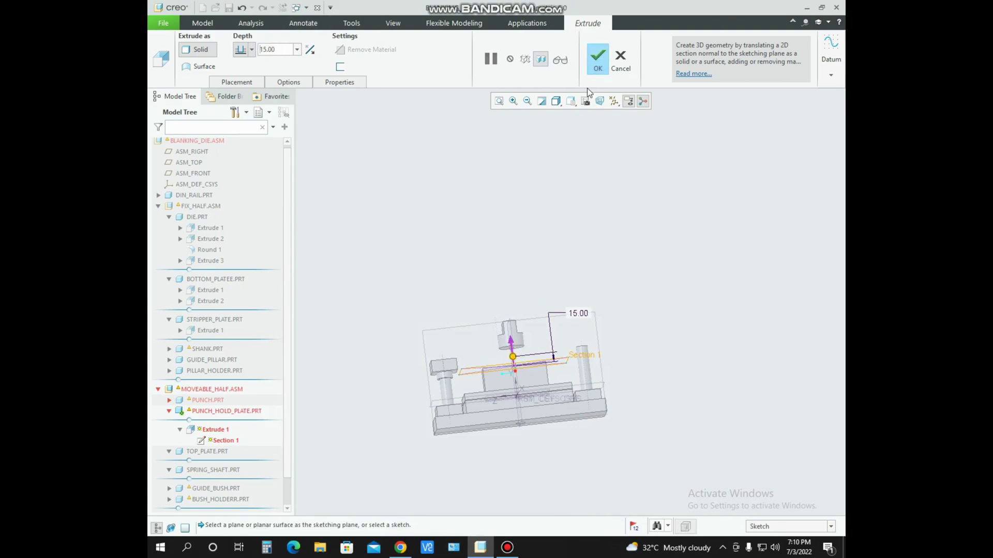
left_click(553, 295)
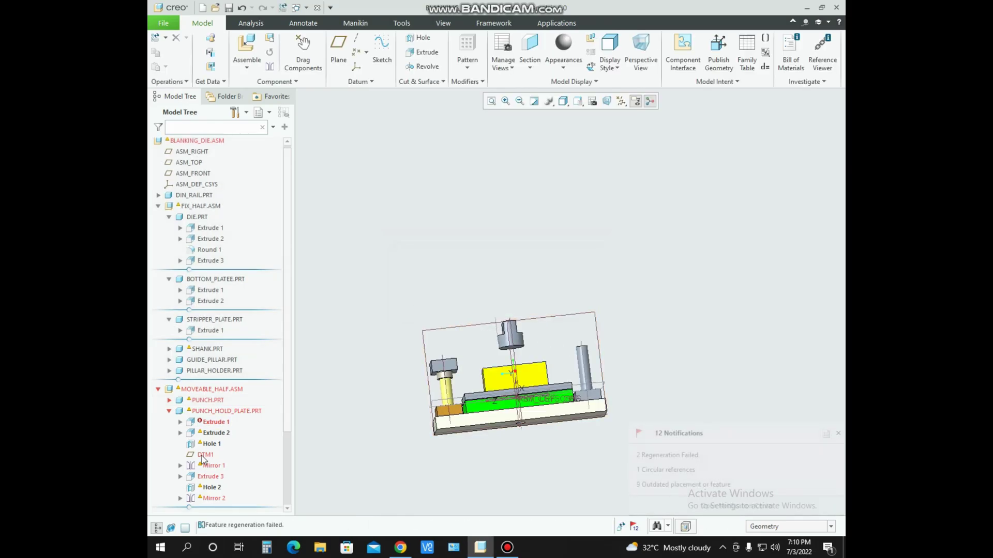
- Redefine Extrude 1 of PUNCH_HOLD_PLATE.PRT again and open its internal section sketch for editing
scroll(203, 460, "down", 2)
left_click(213, 362)
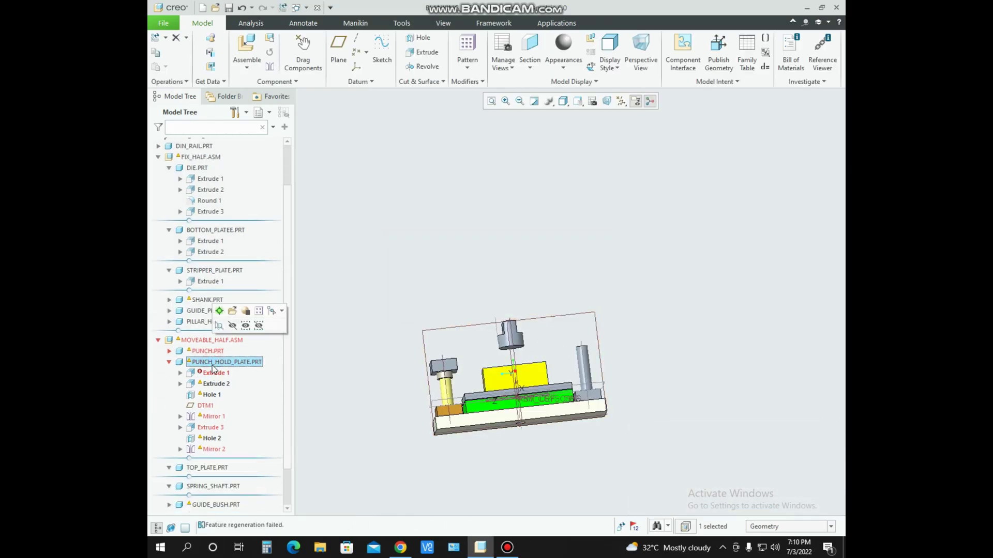
left_click(208, 374)
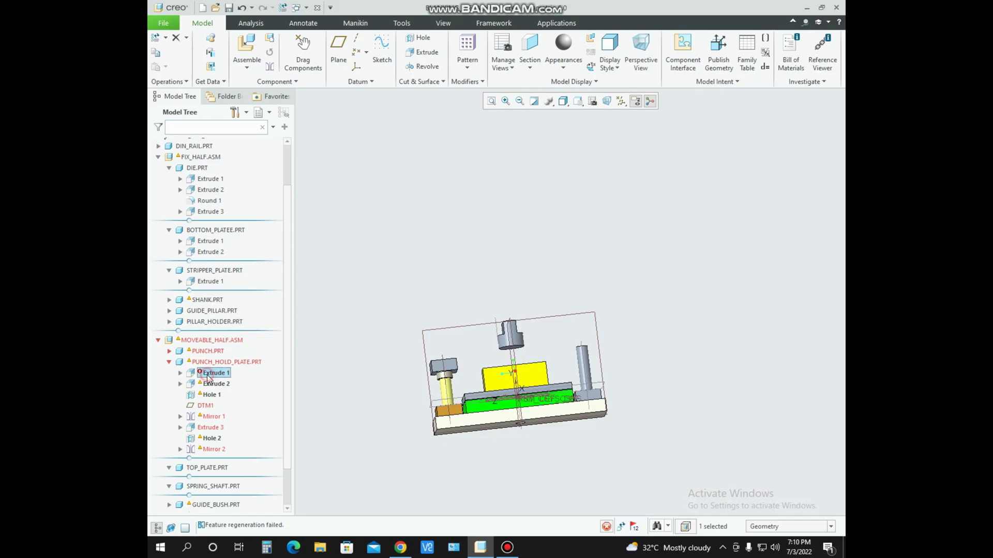
left_click(226, 340)
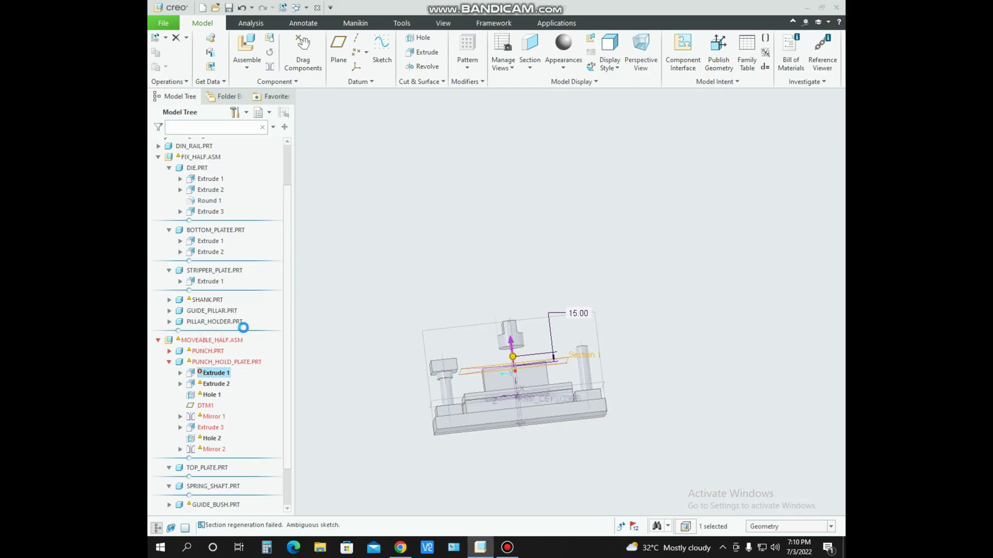
left_click(248, 84)
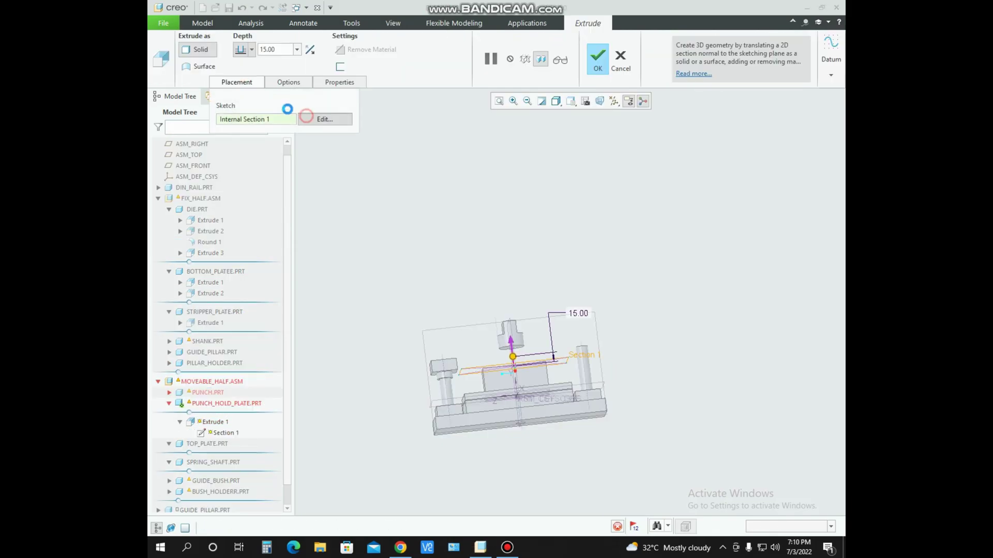
left_click(325, 117)
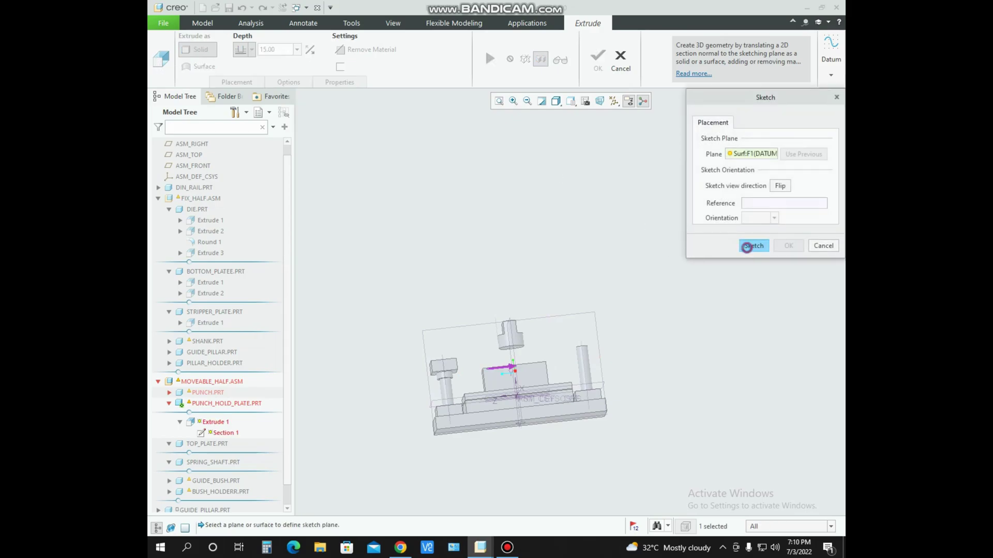
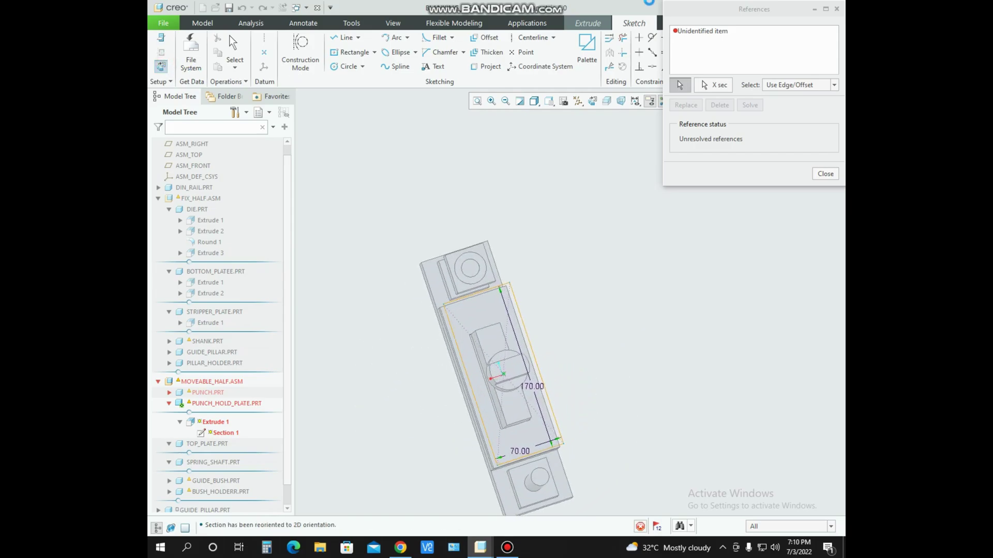
- Replace the unidentified sketch reference with the ASM_RIGHT and ASM_FRONT datum planes and finish the sketch
left_click(703, 31)
left_click(719, 105)
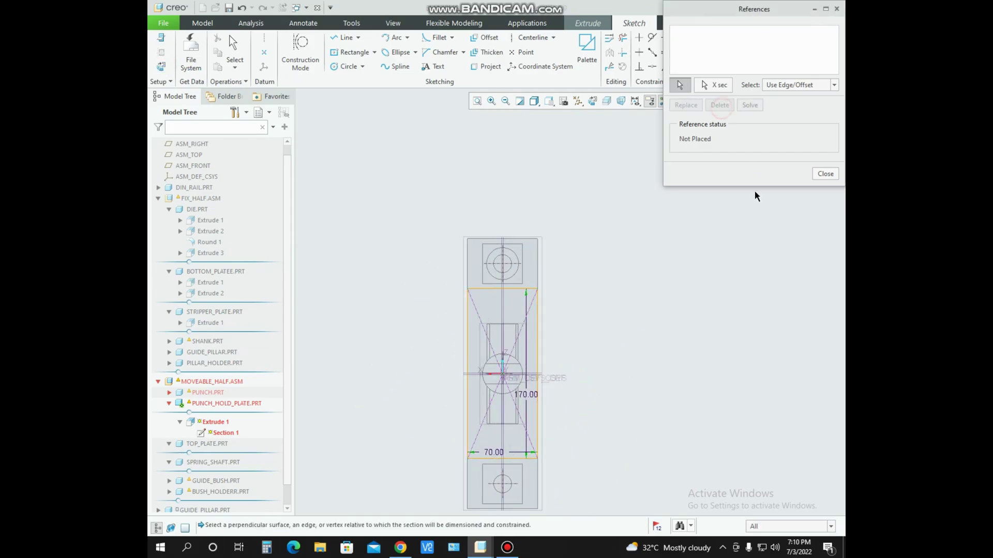
left_click(827, 174)
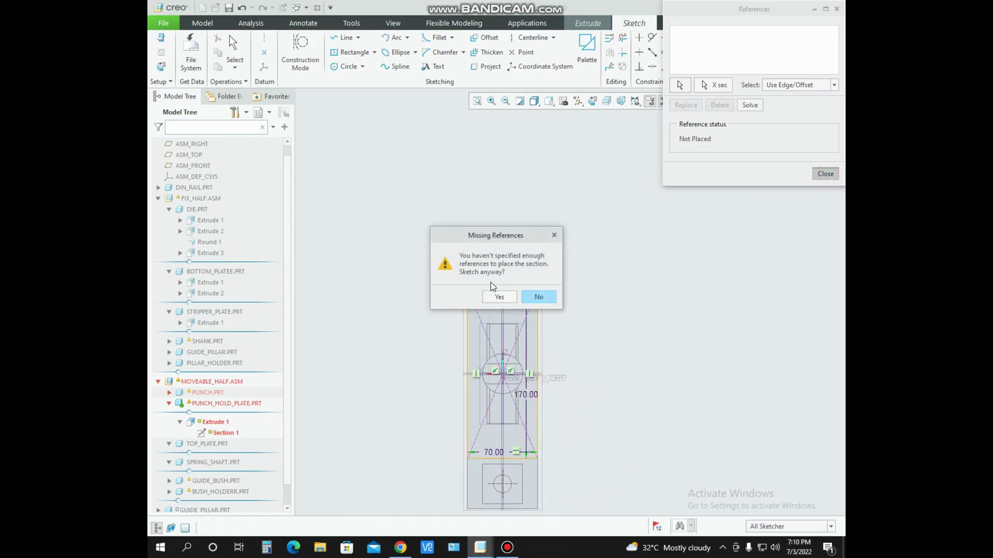
left_click(538, 297)
left_click(502, 325)
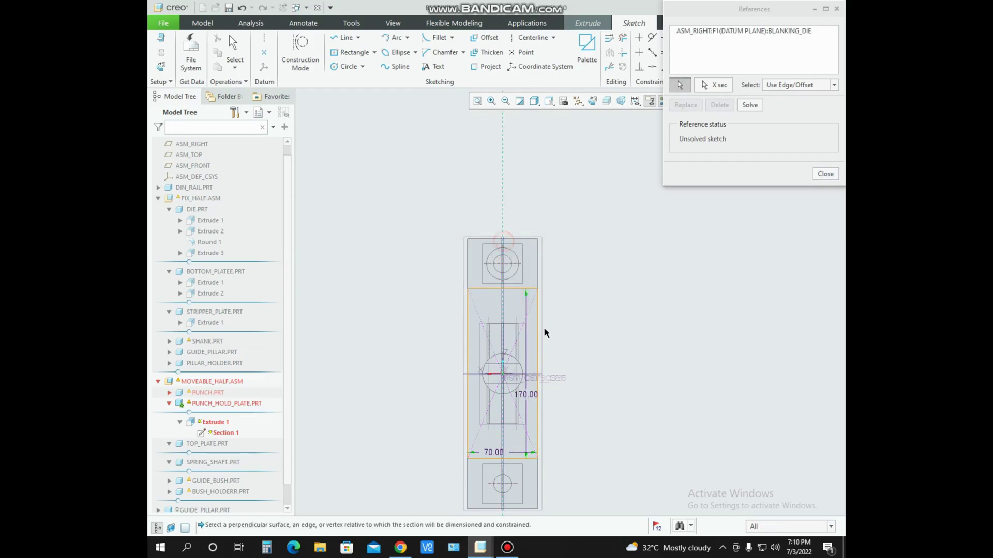
left_click(549, 372)
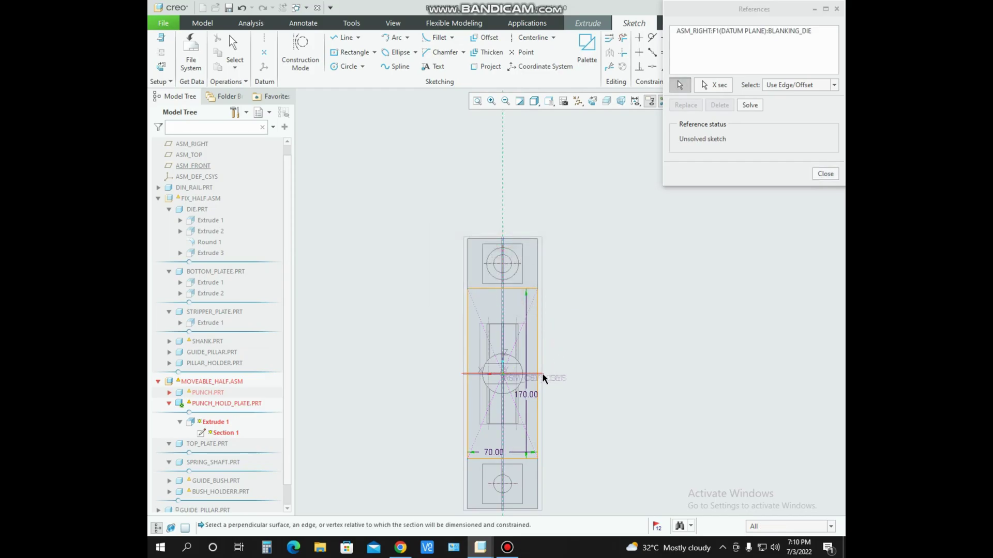
left_click(824, 174)
left_click(800, 48)
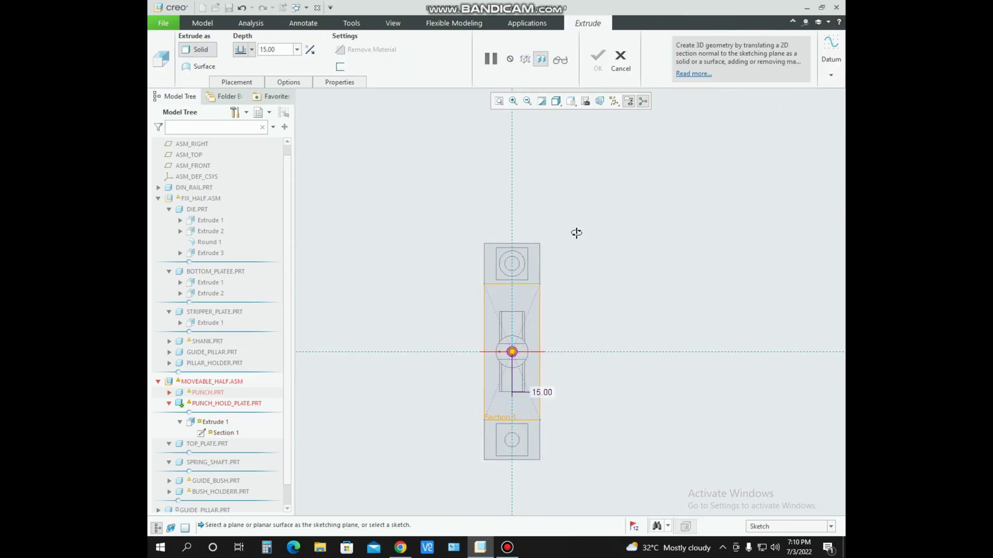
- Try to complete the 15 mm extrusion of the punch hold plate, and cancel the redefinition
mouse_move(645, 226)
middle_mouse_down()
mouse_move(578, 267)
mouse_move(579, 229)
middle_mouse_up()
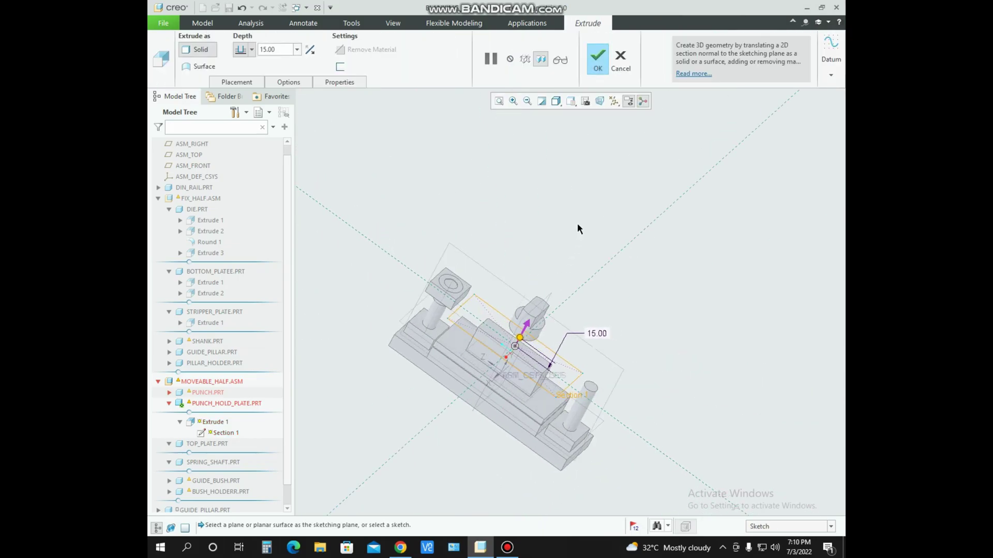
left_click(597, 66)
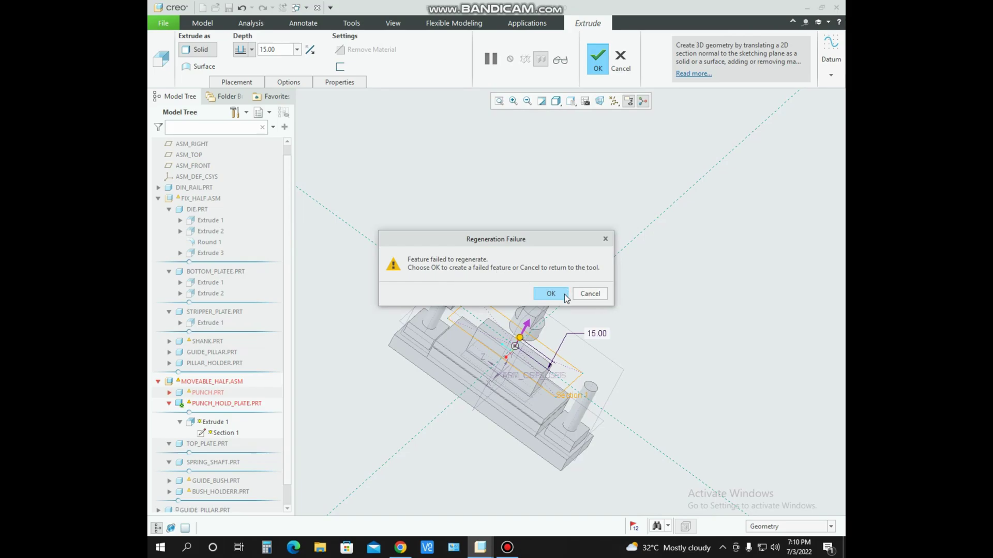
left_click(500, 60)
left_click(590, 293)
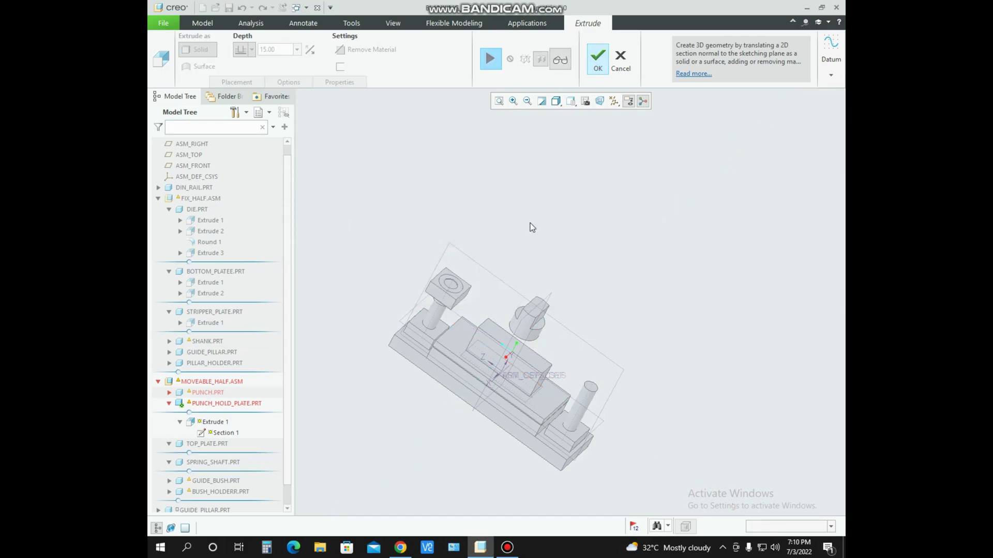
left_click(609, 65)
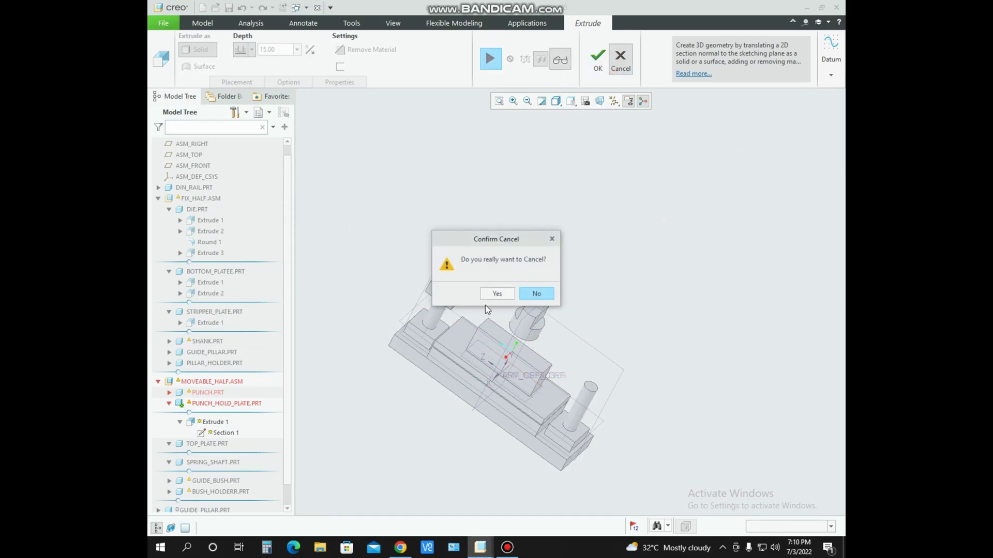
left_click(562, 292)
- Delete the component PUNCH_HOLD_PLATE.PRT with all its features from MOVEABLE_HALF.ASM
right_click(215, 403)
left_click(253, 410)
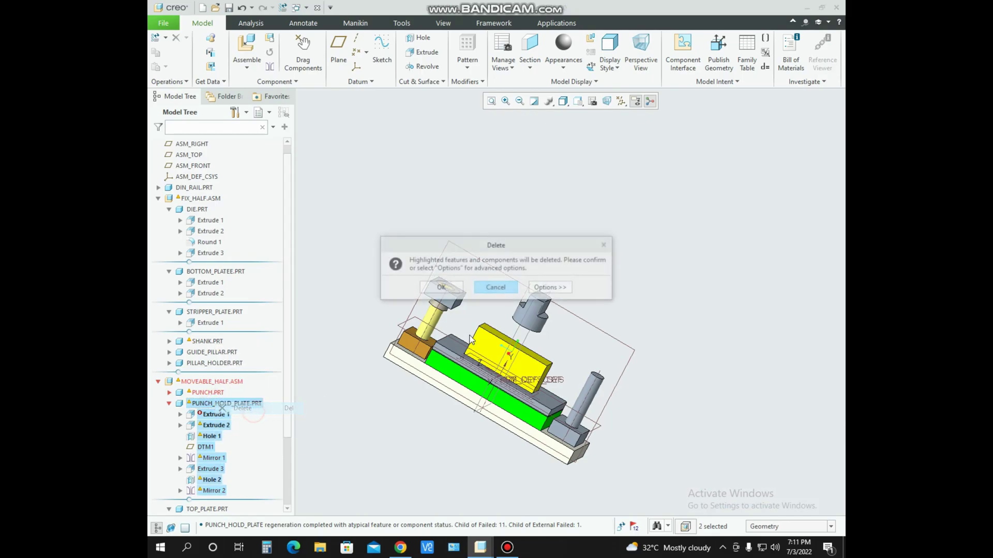
left_click(454, 293)
- Delete the components GUIDE_BUSH.PRT and BUSH_HOLDERR.PRT from MOVEABLE_HALF.ASM
middle_click_drag(709, 325, 482, 359)
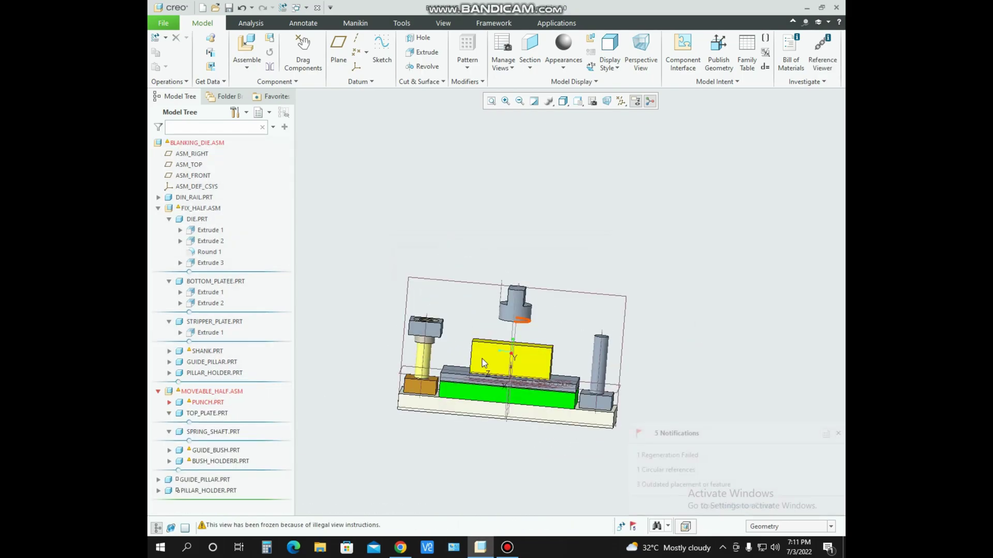
left_click(233, 462)
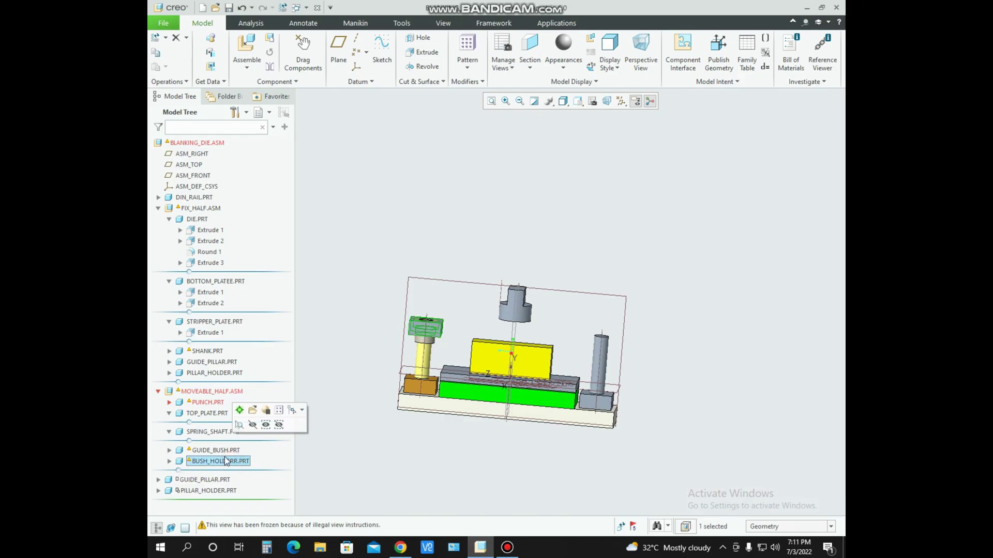
right_click(226, 460)
key("Escape")
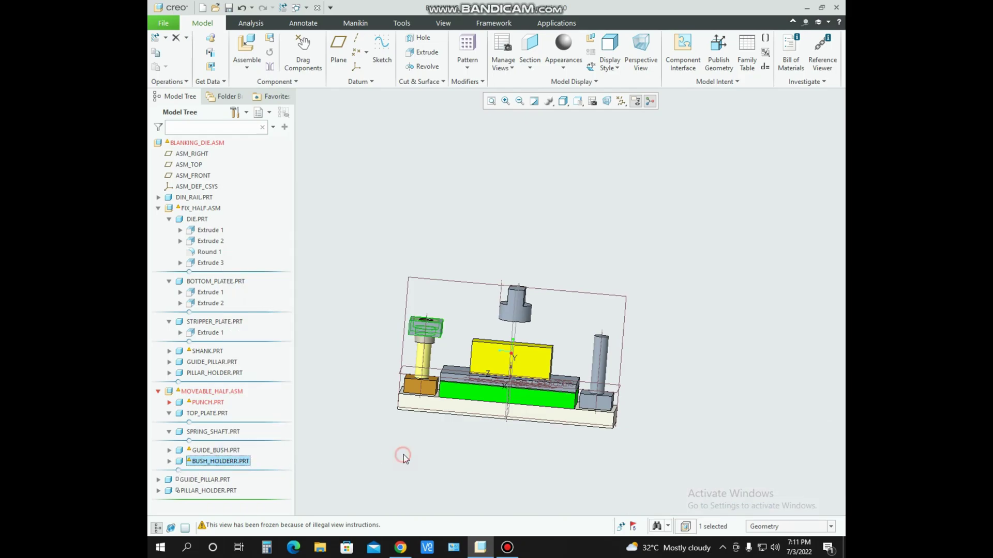
middle_click_drag(401, 395, 418, 408)
scroll(417, 407, "up", 5)
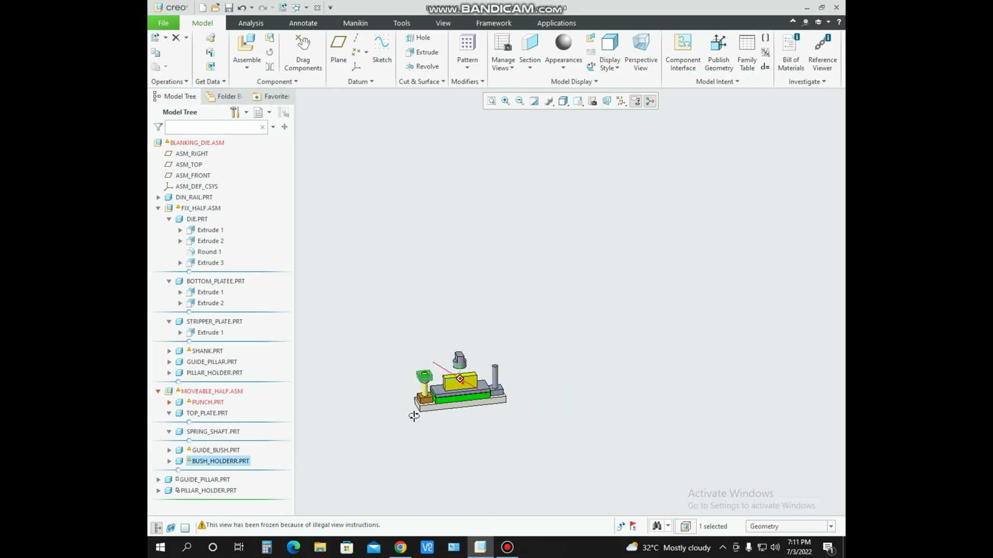
left_click(198, 453, "ctrl")
right_click(198, 453)
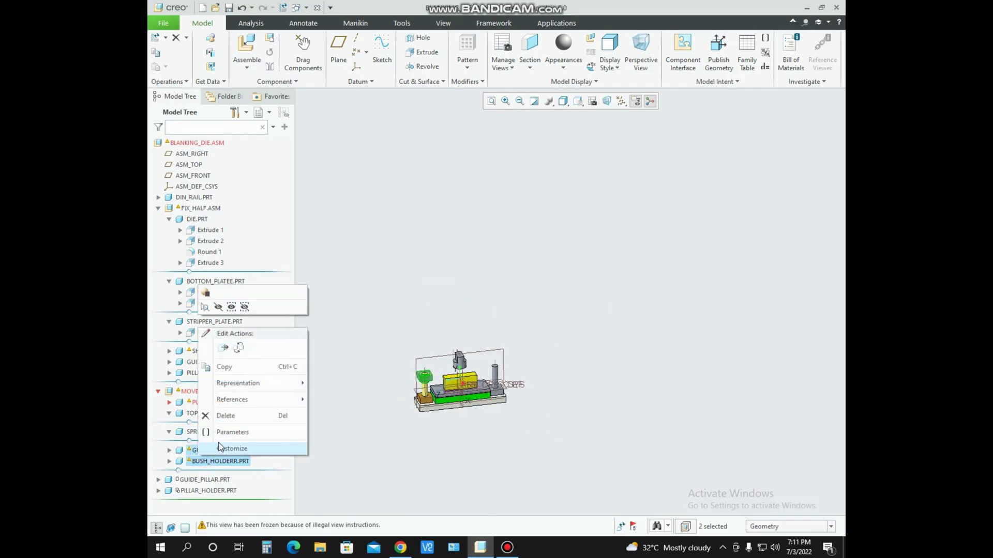
left_click(220, 416)
left_click(440, 287)
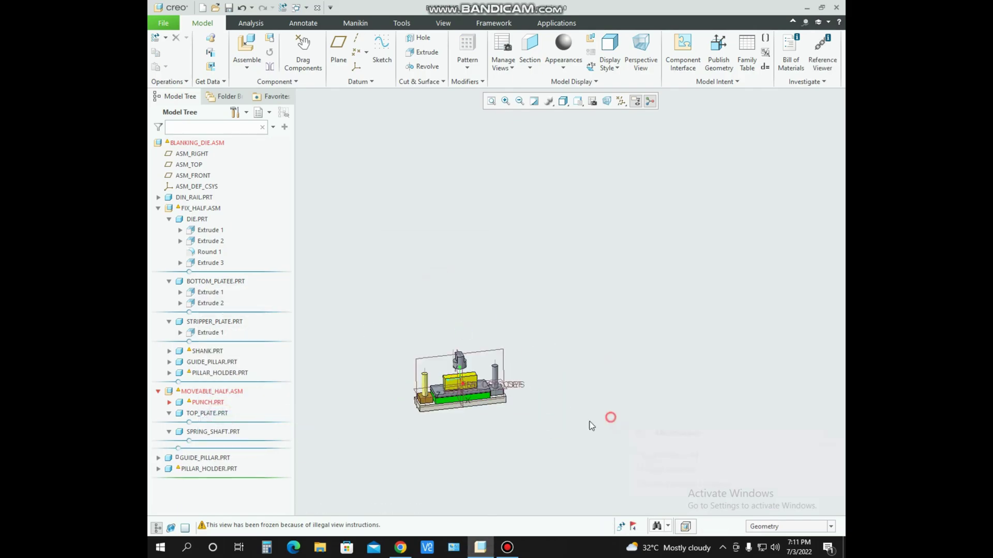
- Delete the top-level component PILLAR_HOLDER.PRT from BLANKING_DIE.ASM
left_click(210, 468)
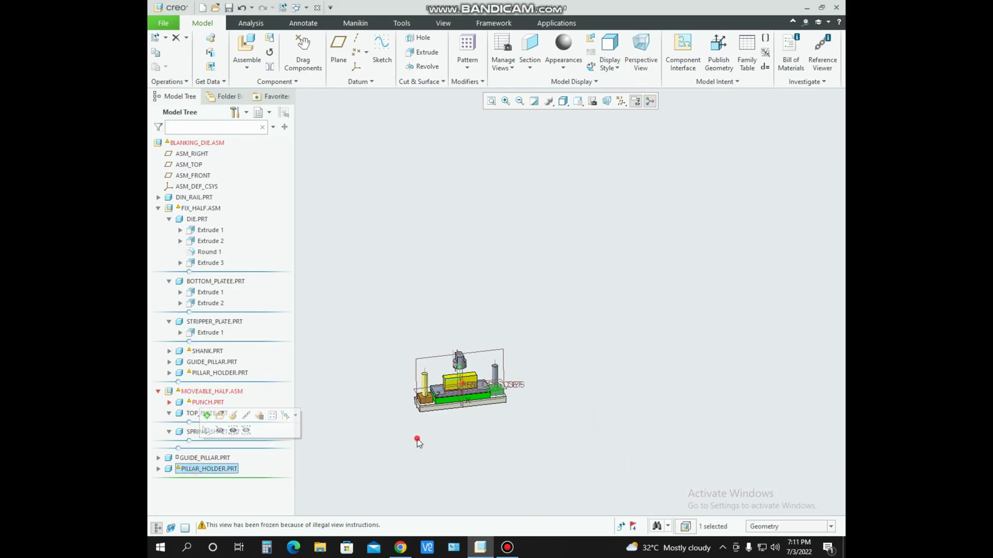
left_click(222, 469)
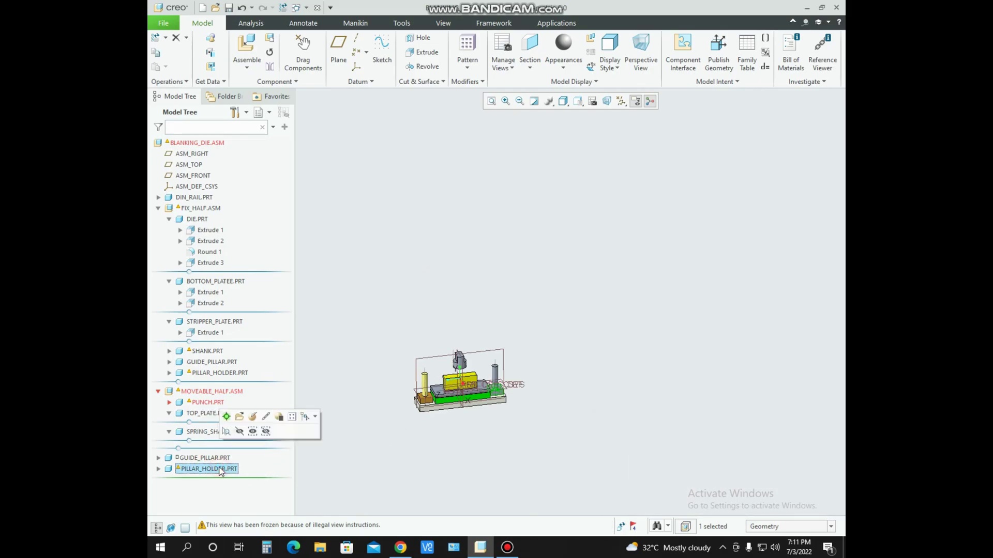
right_click(221, 470)
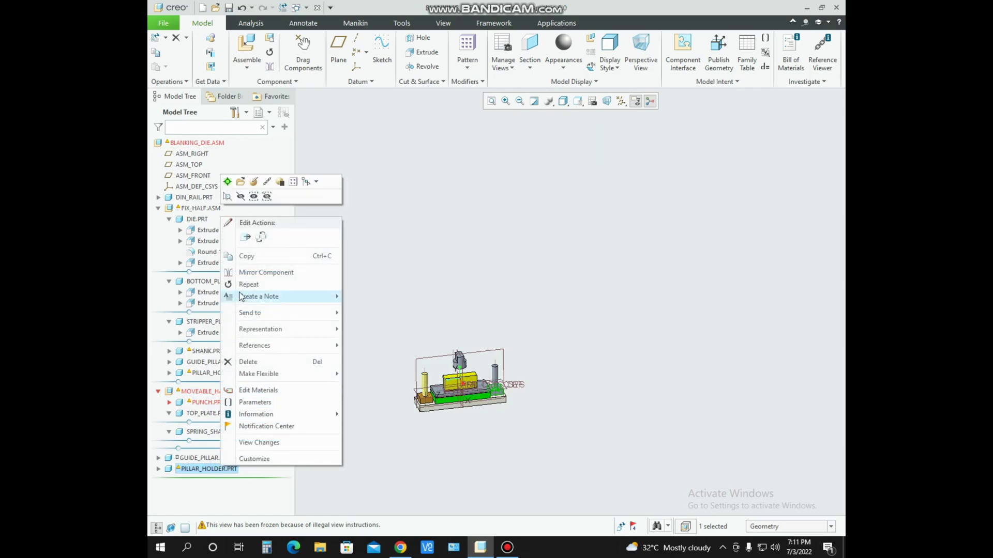
left_click(262, 361)
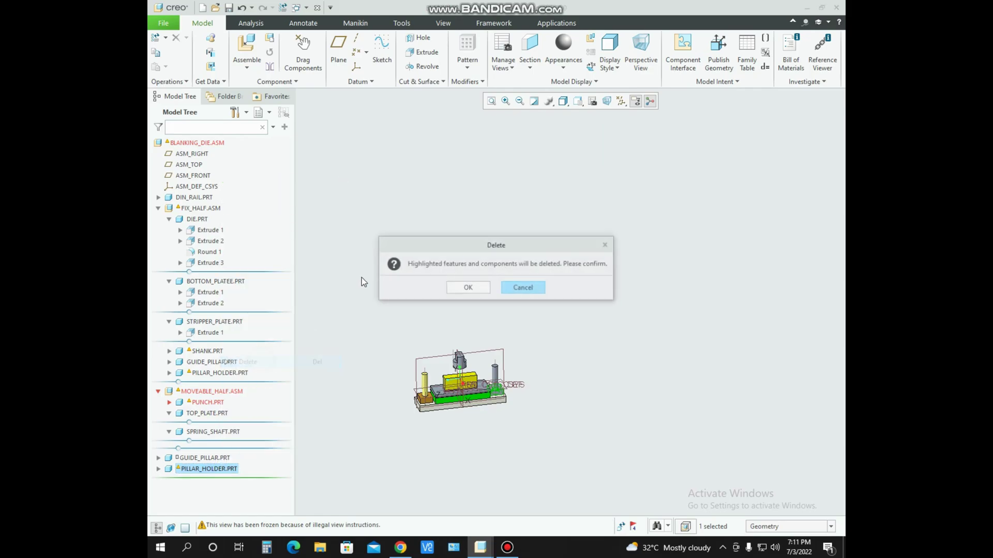
left_click(463, 288)
- Redefine Extrude 1 of PUNCH.PRT and change its depth option to a blind value
left_click(234, 402)
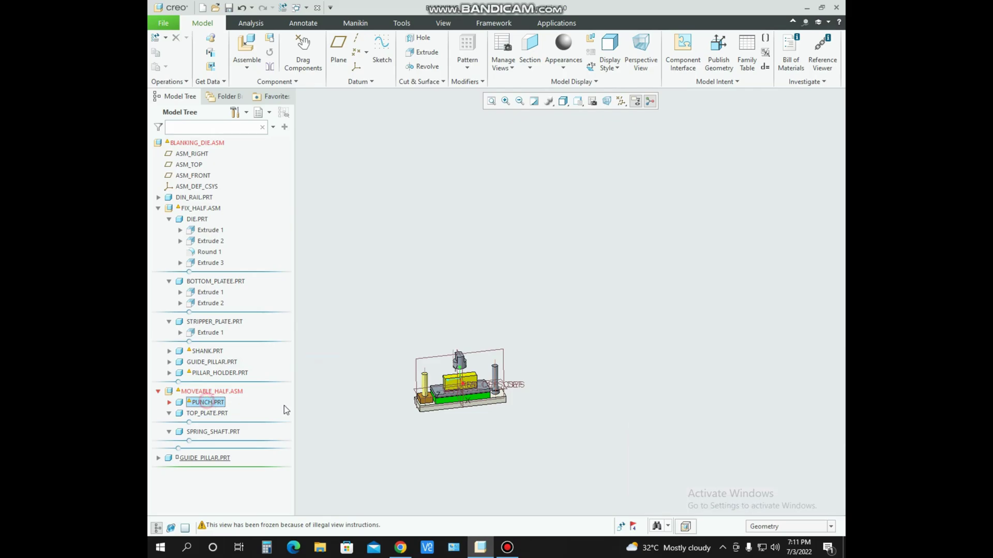
scroll(416, 395, "down", 5)
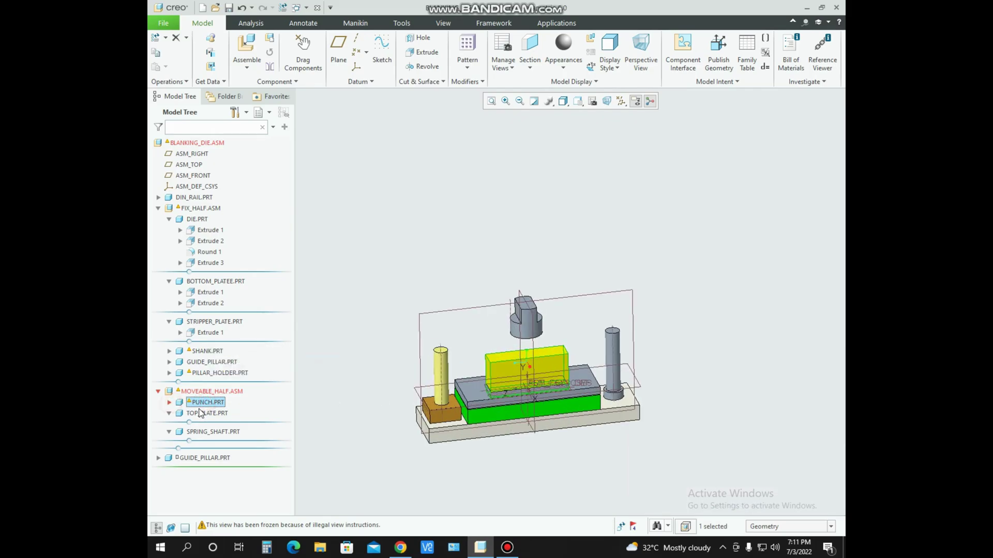
left_click(170, 403)
right_click(202, 414)
left_click(233, 398)
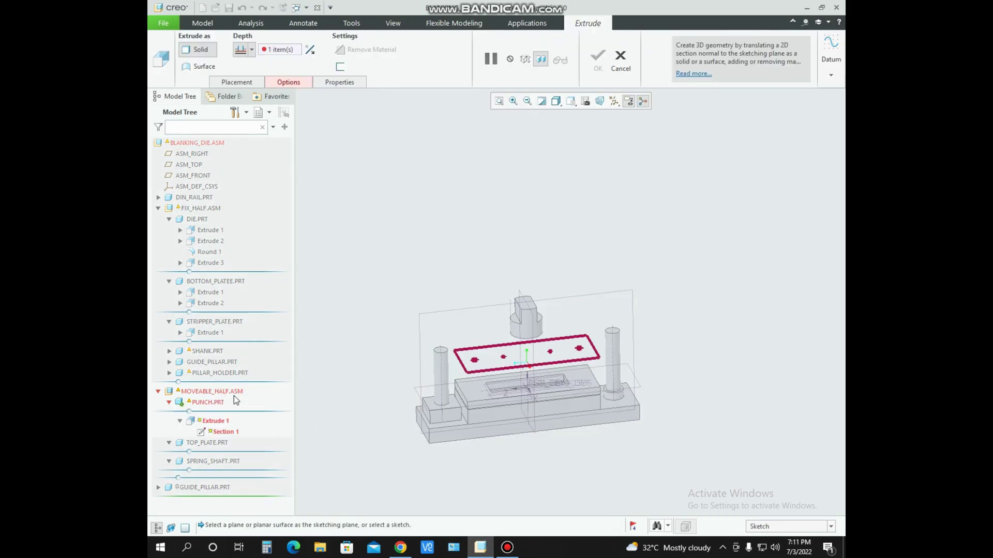
middle_click_drag(453, 422, 480, 382)
left_click(252, 50)
left_click(238, 66)
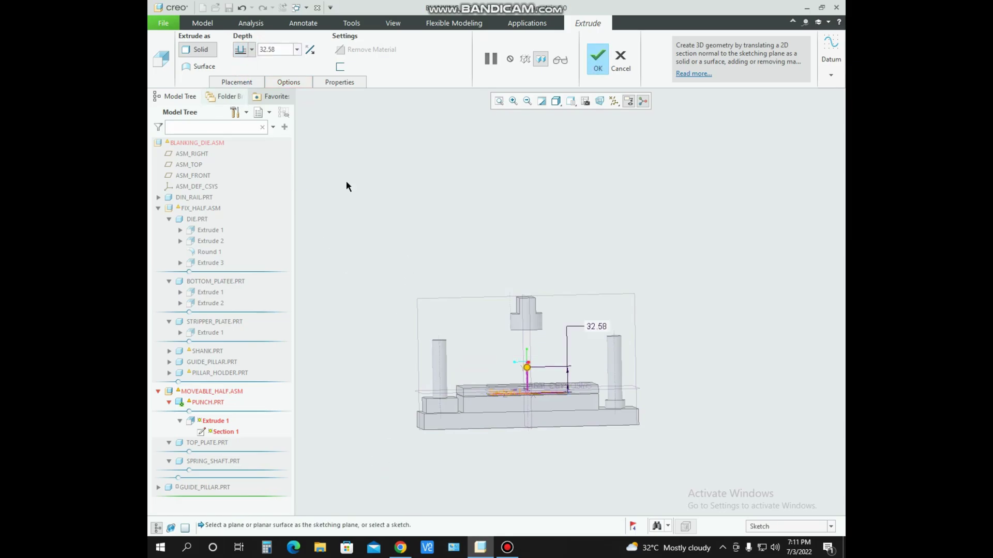
- Look up the punch height in bending_die.pdf in Chrome and set the extrusion depth to 38 in Creo
left_click(400, 547)
scroll(491, 403, "up", 20)
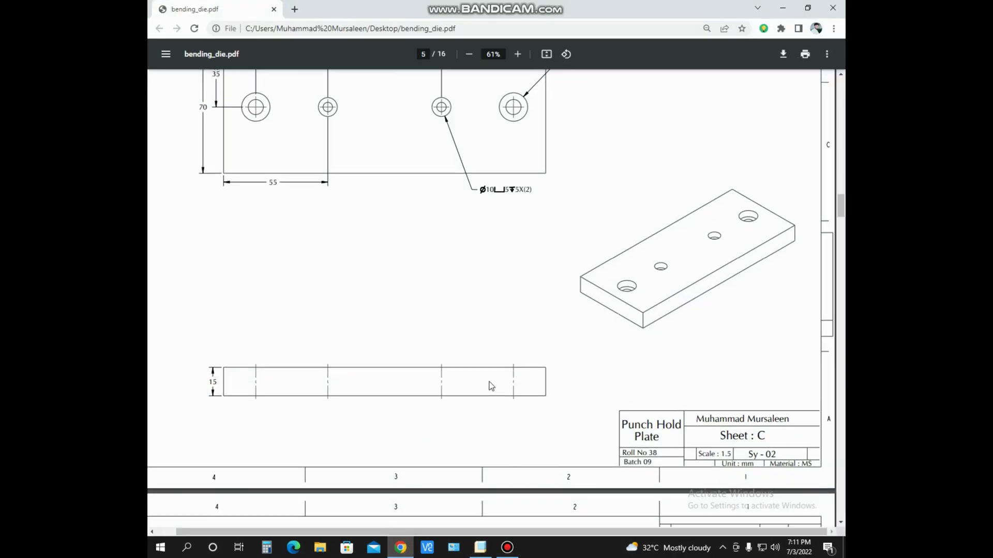
scroll(491, 387, "up", 15)
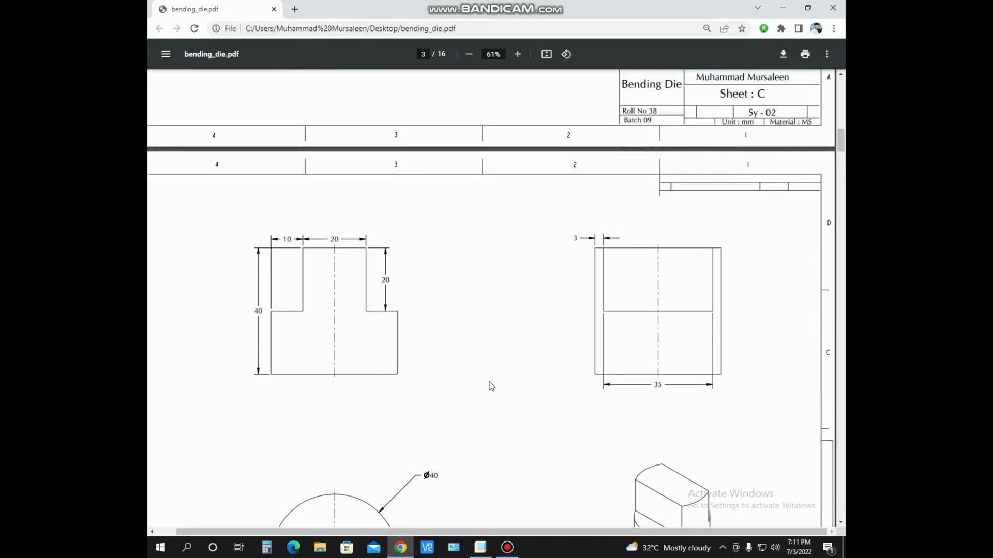
scroll(494, 380, "down", 15)
scroll(495, 373, "down", 20)
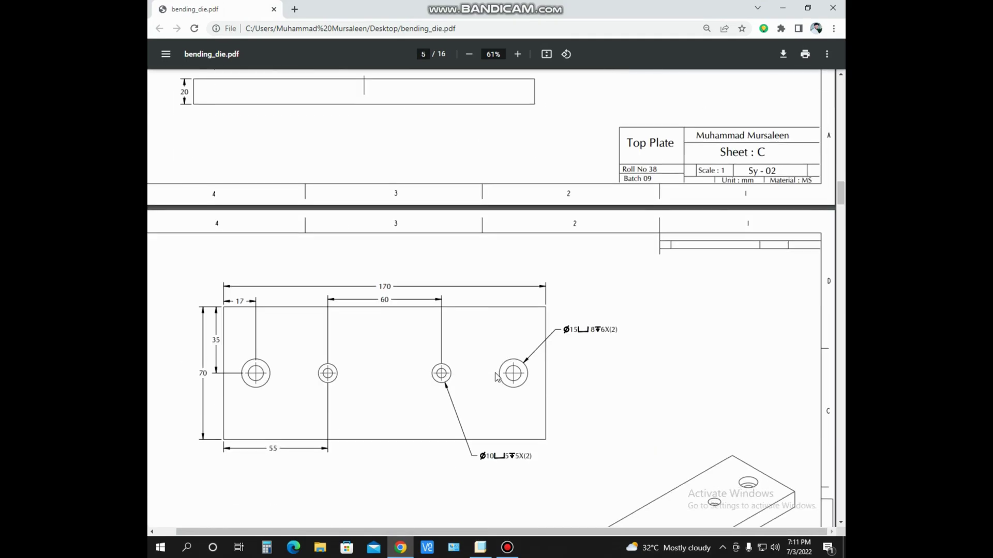
scroll(272, 345, "up", 4)
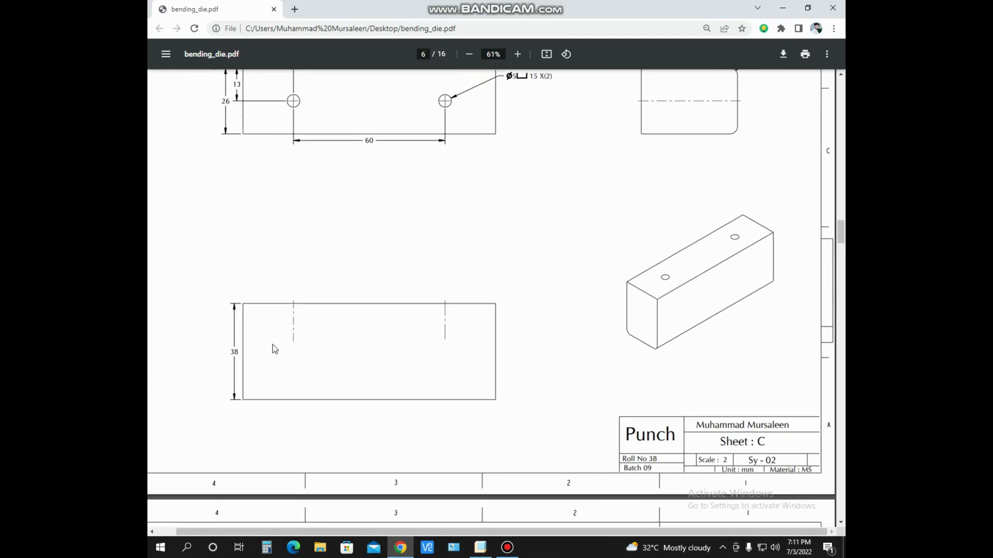
left_click(401, 552)
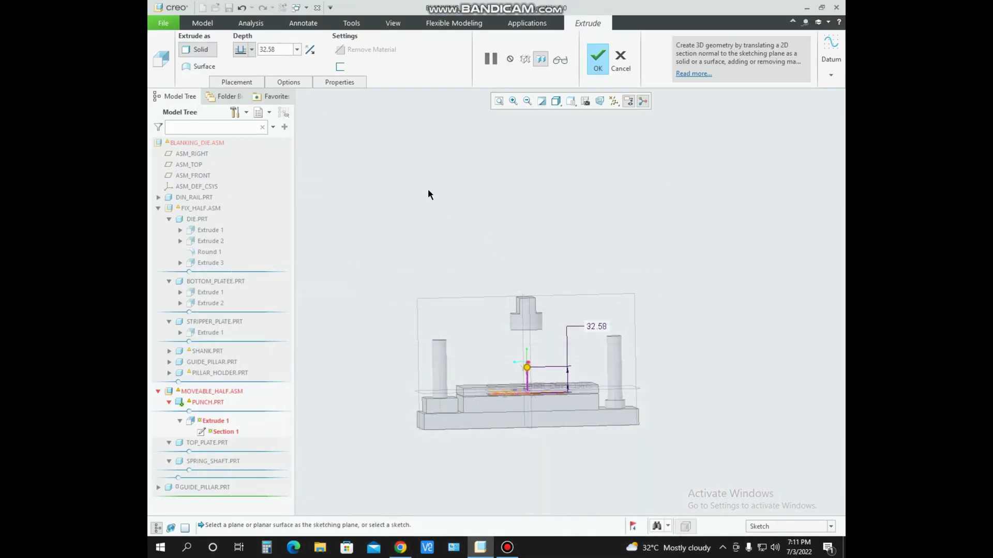
type("38")
key("Return")
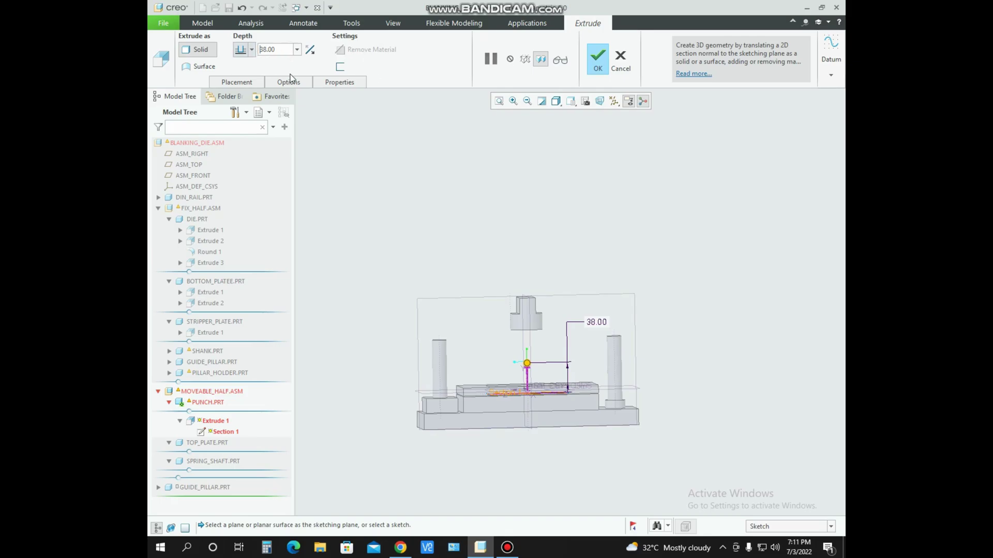
- Edit the punch extrusion's internal section, delete its unidentified reference and orient the view to the sketch plane
left_click(242, 83)
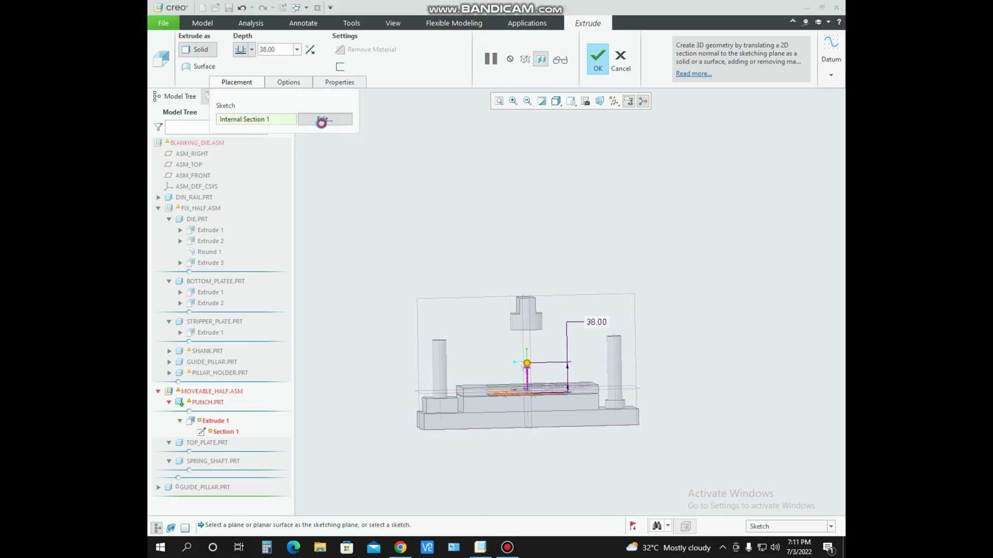
left_click(321, 119)
left_click(713, 32)
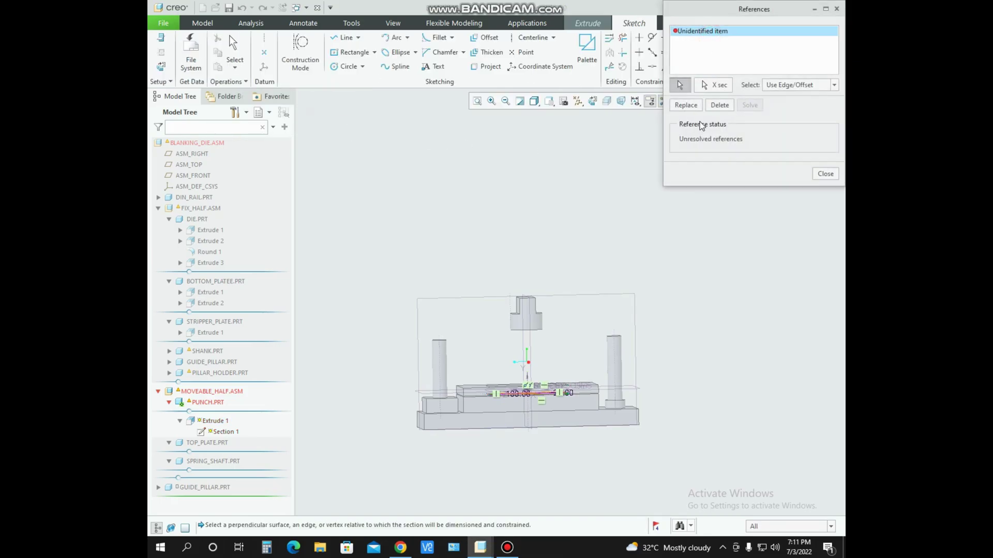
left_click(719, 106)
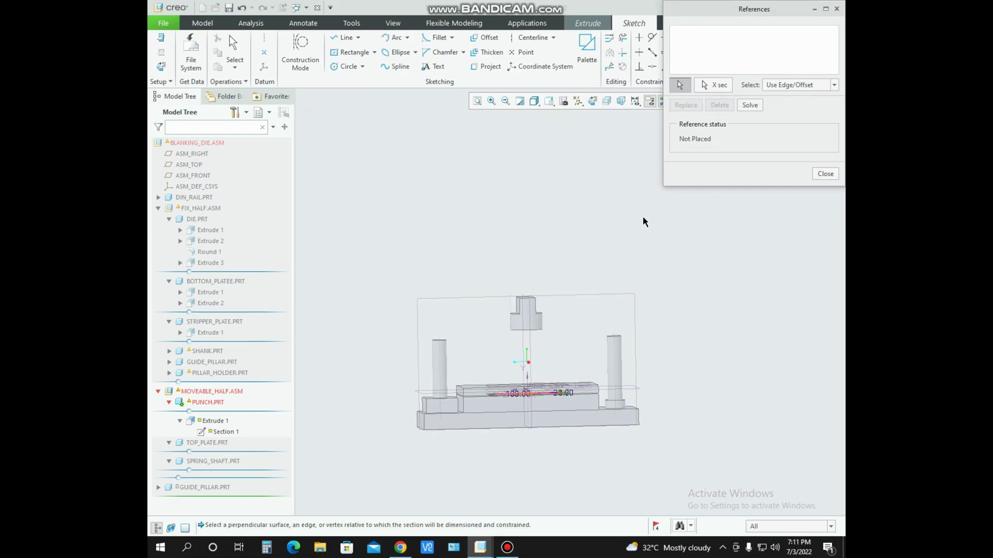
middle_click_drag(570, 275, 426, 350)
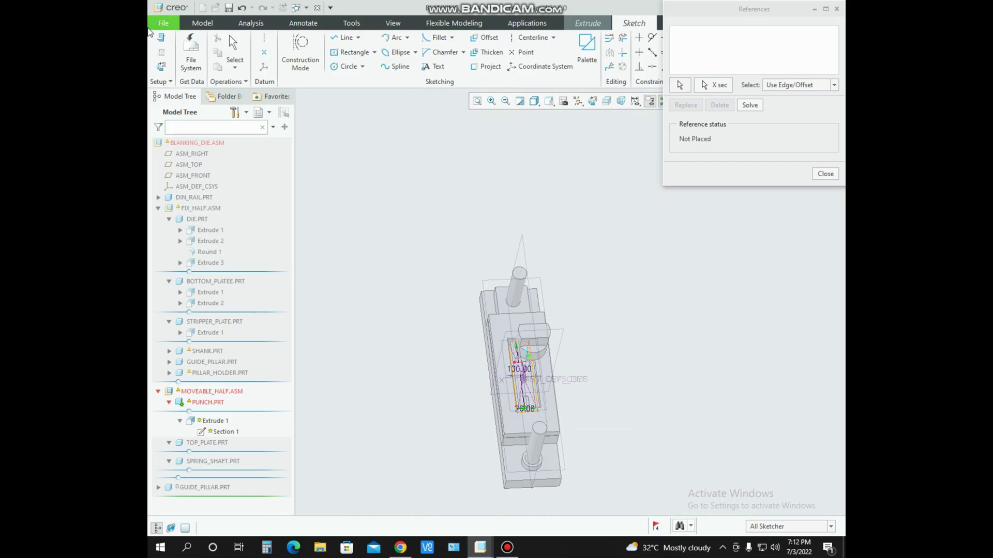
left_click(161, 66)
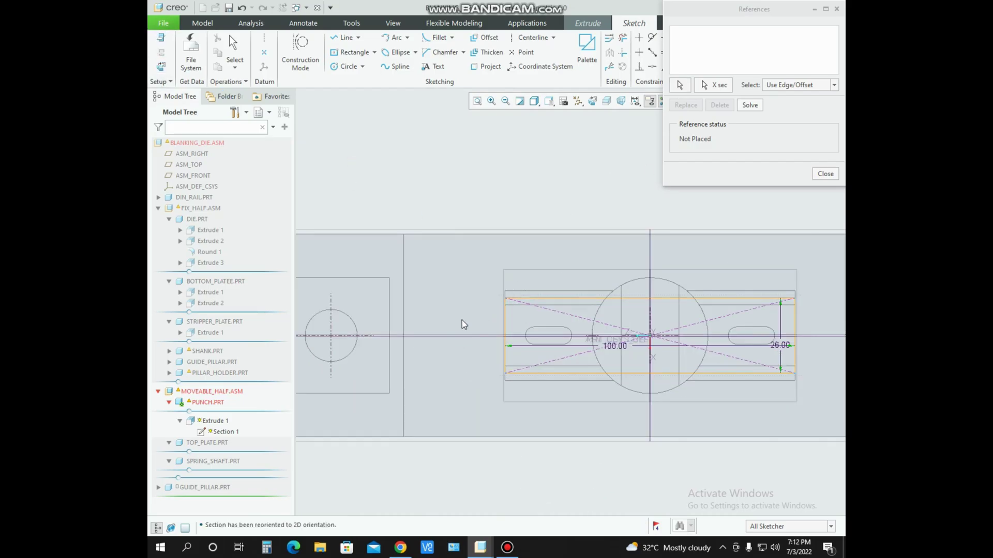
- Add the ASM_RIGHT and ASM_FRONT datum planes as sketch references, finish the sketch and complete the punch extrusion
left_click(453, 335)
scroll(482, 315, "up", 3)
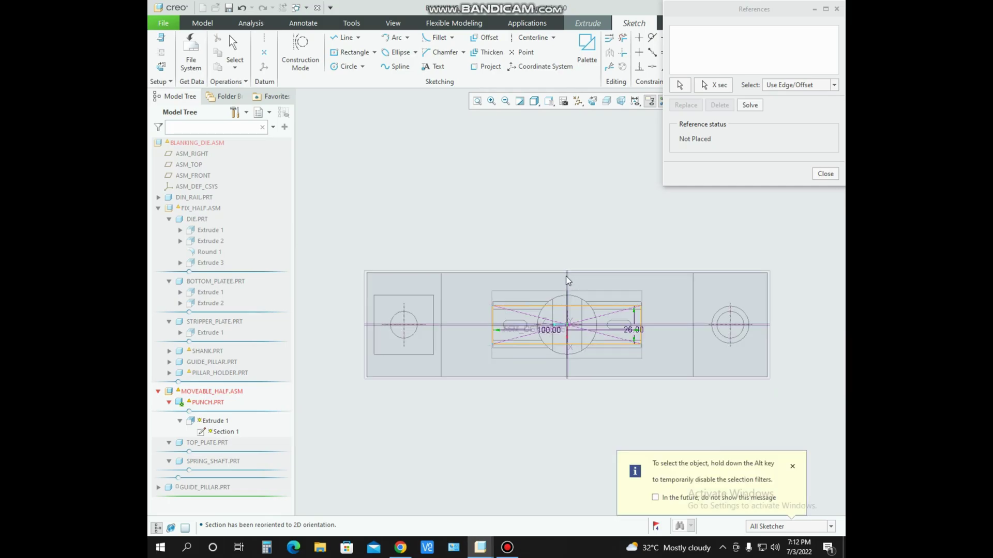
left_click(833, 176)
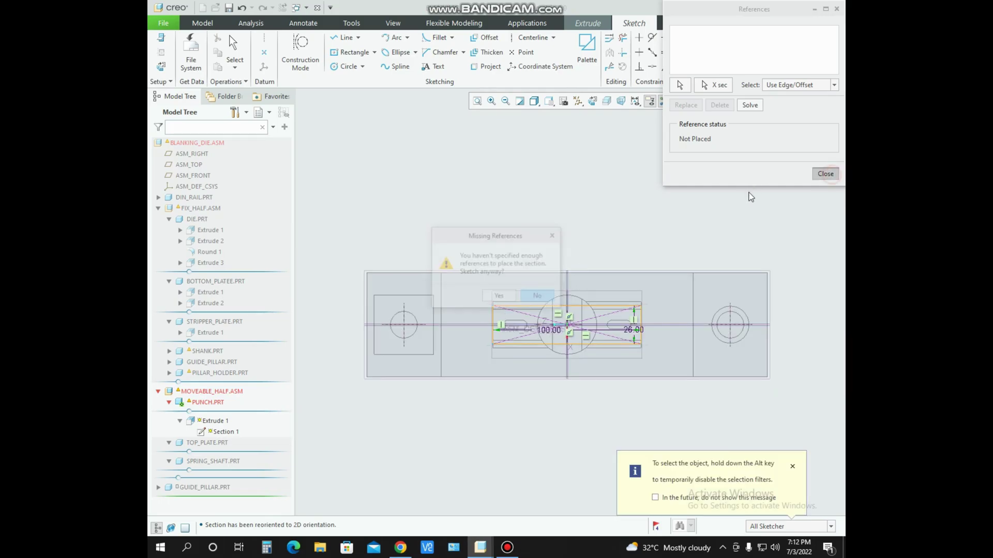
left_click(527, 298)
left_click(693, 325)
left_click(568, 281)
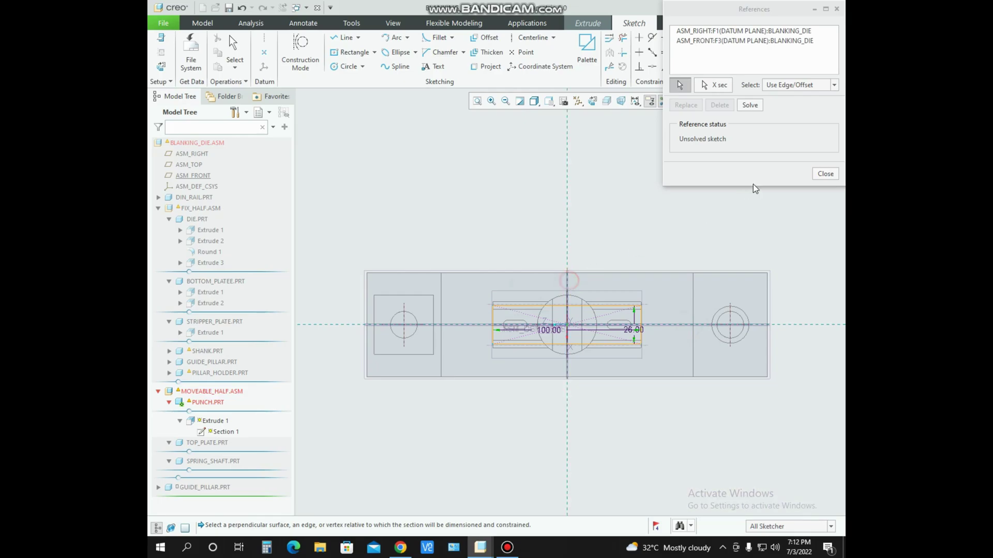
left_click(826, 174)
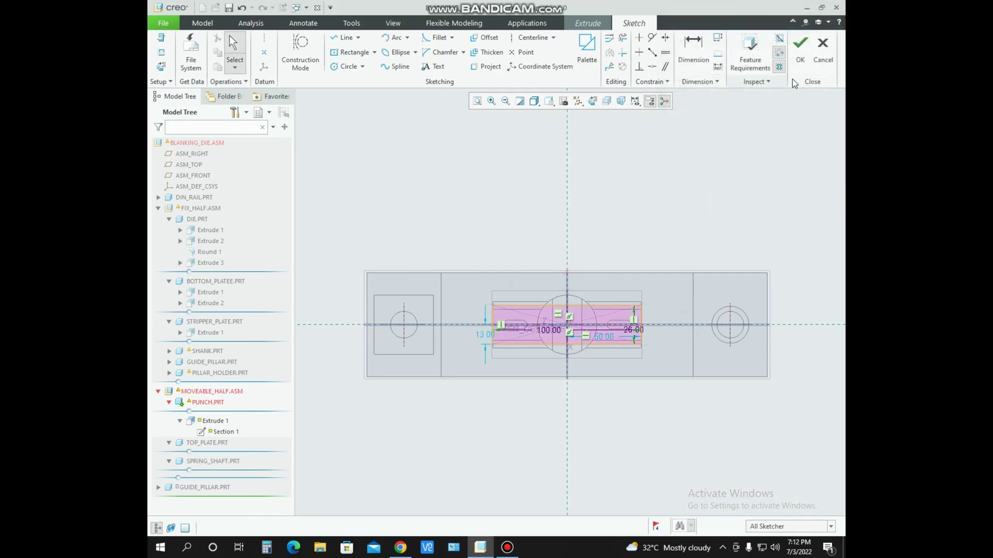
left_click(800, 49)
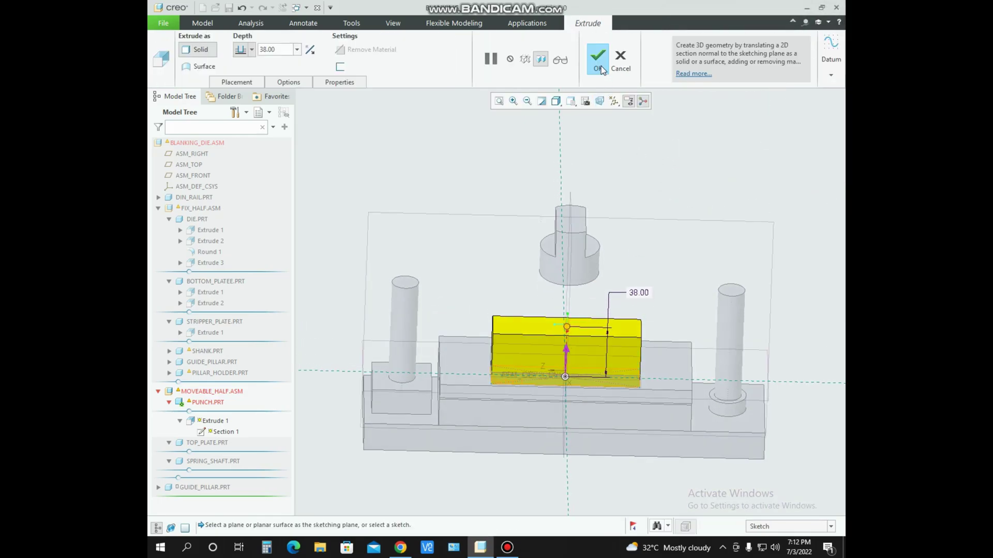
left_click(600, 67)
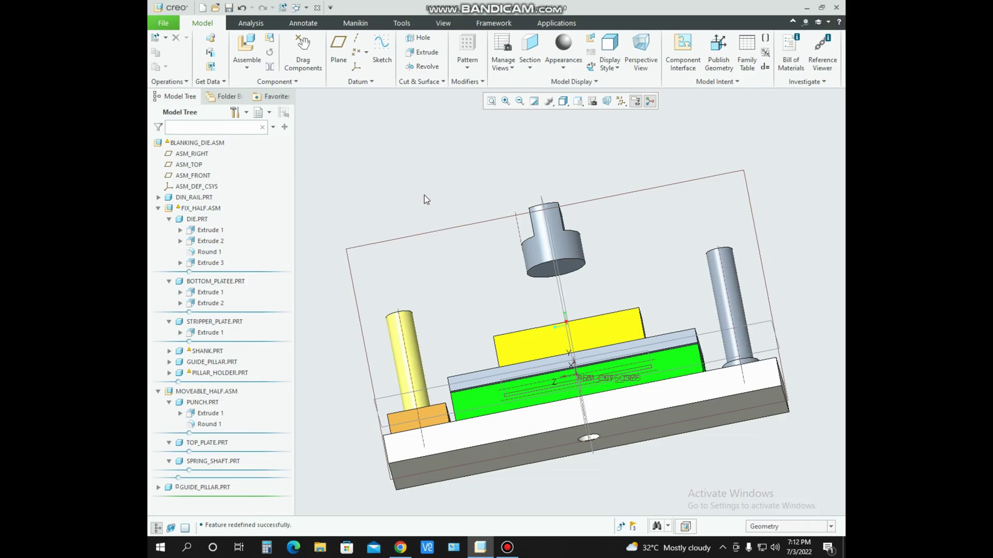
- Hide the component SHANK.PRT in the assembly
middle_click_drag(424, 199, 610, 370)
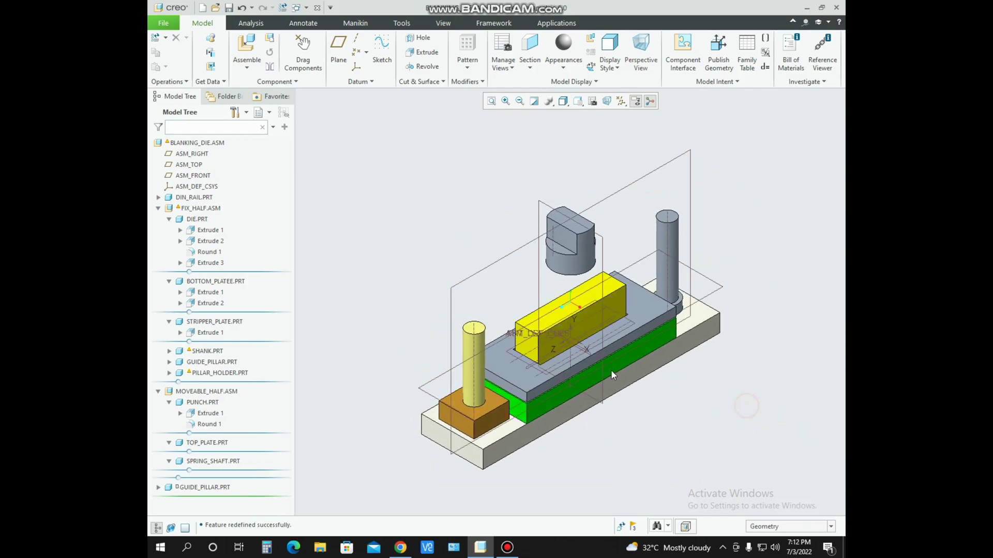
left_click(570, 260)
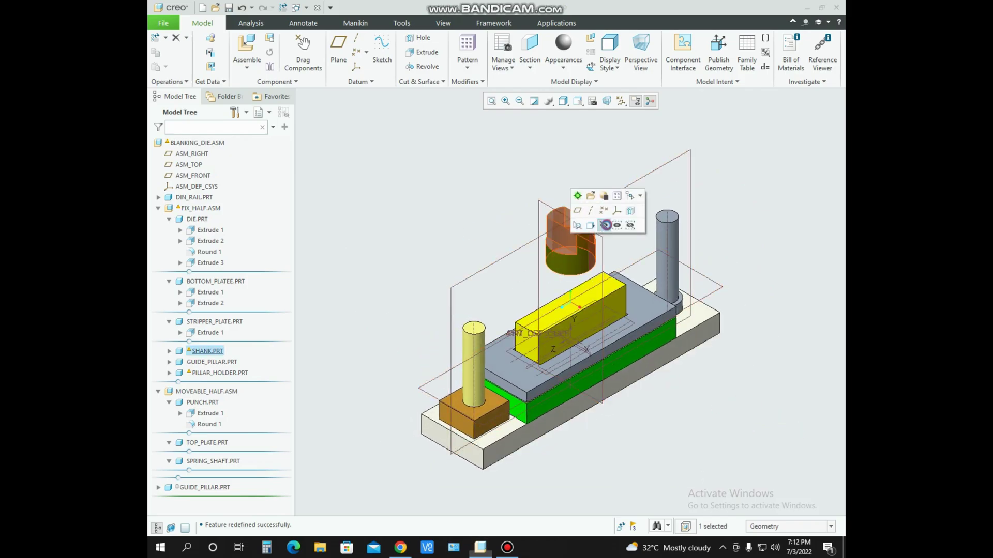
left_click(606, 227)
middle_click_drag(785, 397, 444, 295)
- Examine the remaining part drawings in bending_die.pdf in Chrome, then return to the Creo assembly
left_click(400, 548)
scroll(544, 365, "up", 2, "ctrl")
scroll(543, 365, "down", 20)
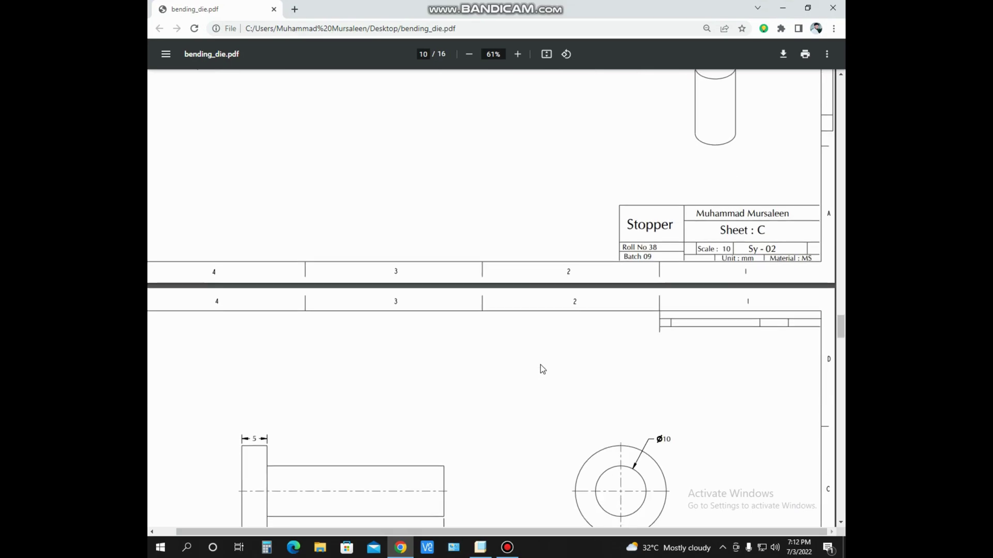
scroll(540, 364, "down", 9)
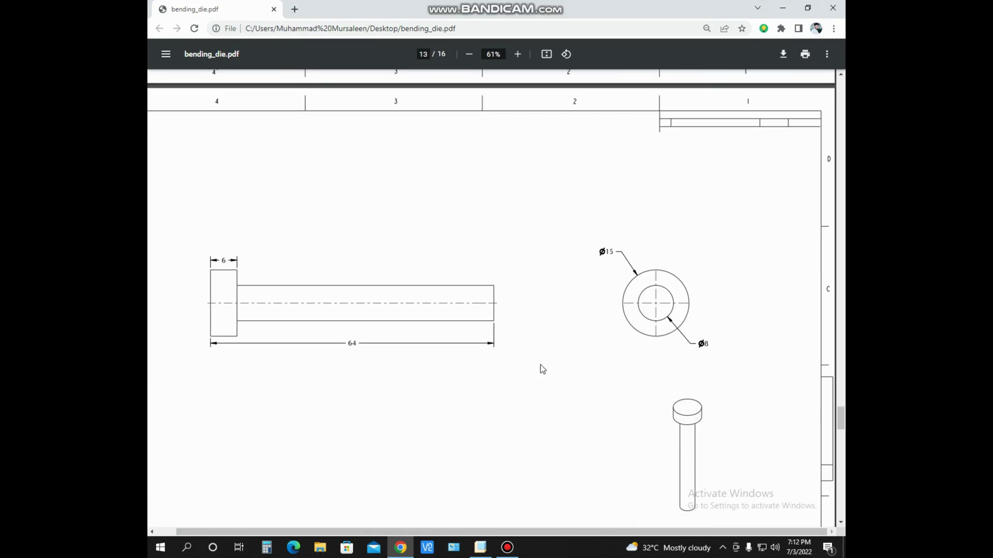
scroll(541, 368, "up", 2)
scroll(541, 367, "down", 6)
left_click(406, 543)
left_click(429, 197)
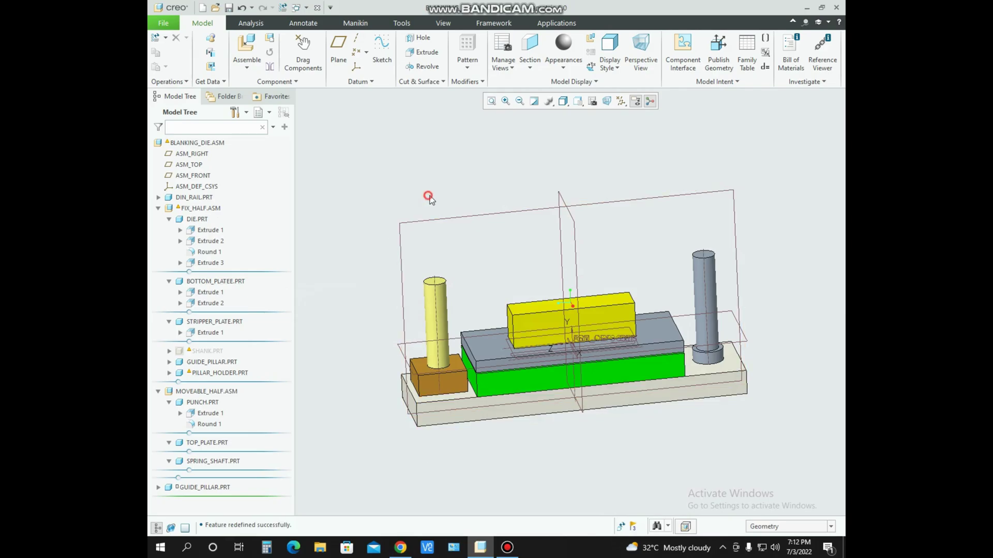
- Redefine Extrude 1 of PILLAR_HOLDER.PRT, edit its internal section and delete all unidentified sketch references
left_click(446, 311)
left_click(320, 346)
left_click(213, 373)
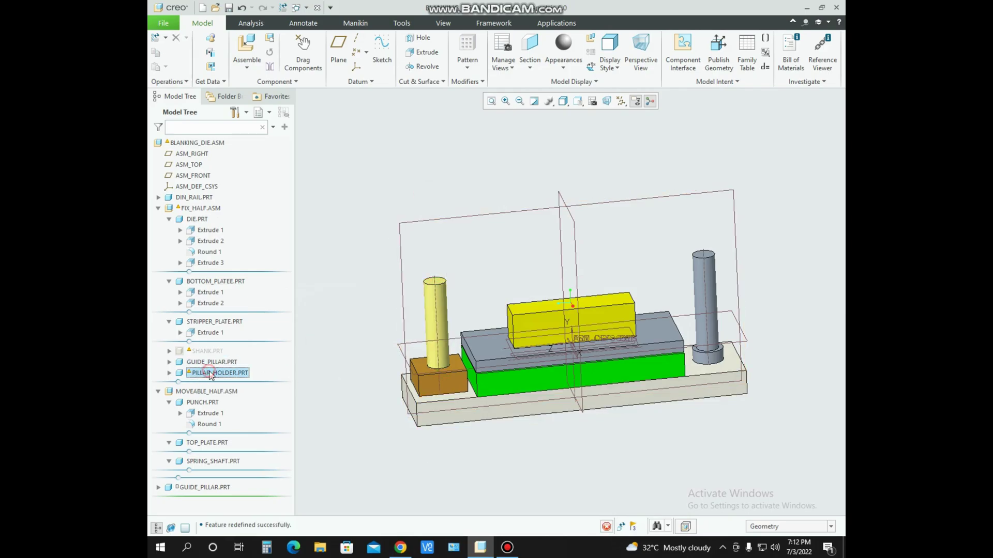
left_click(169, 373)
left_click(226, 386)
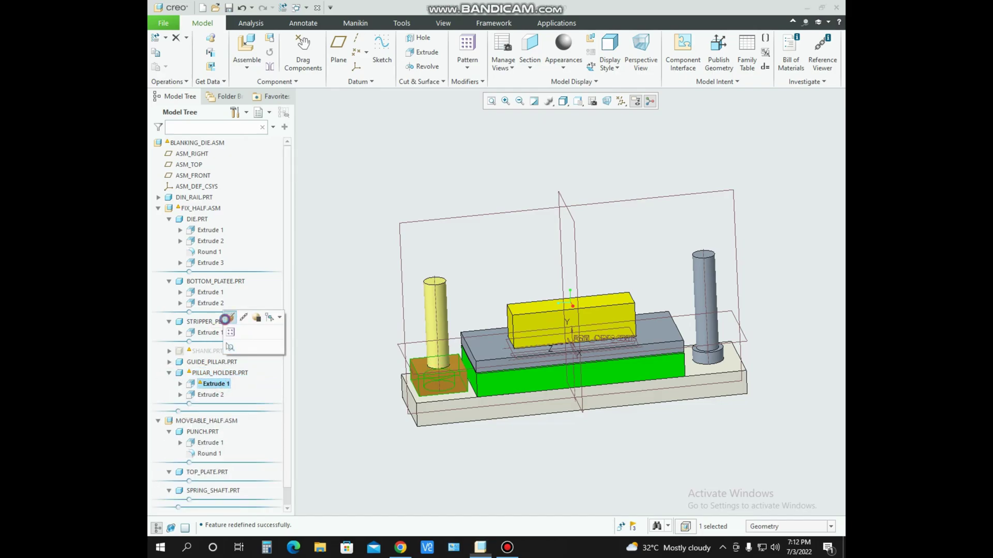
left_click(221, 321)
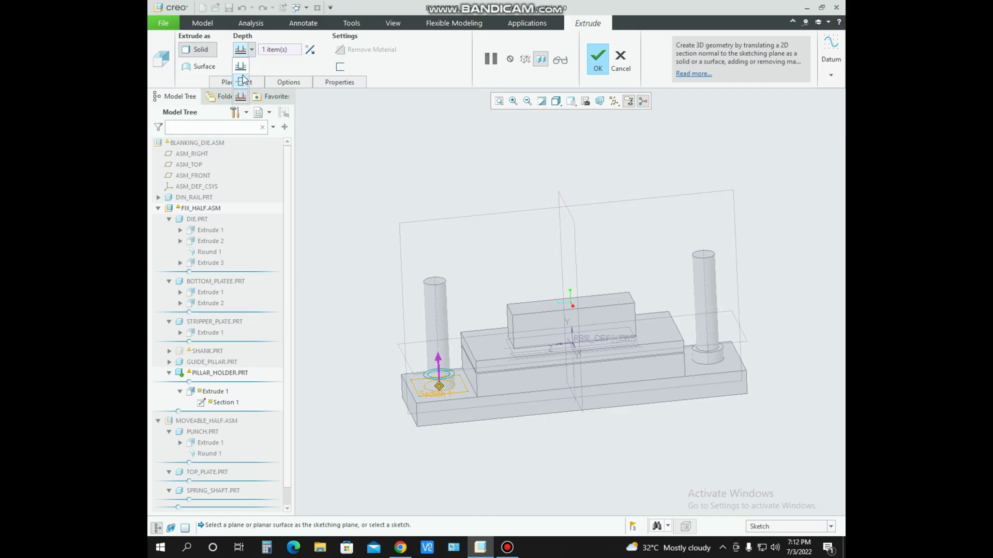
left_click(272, 48)
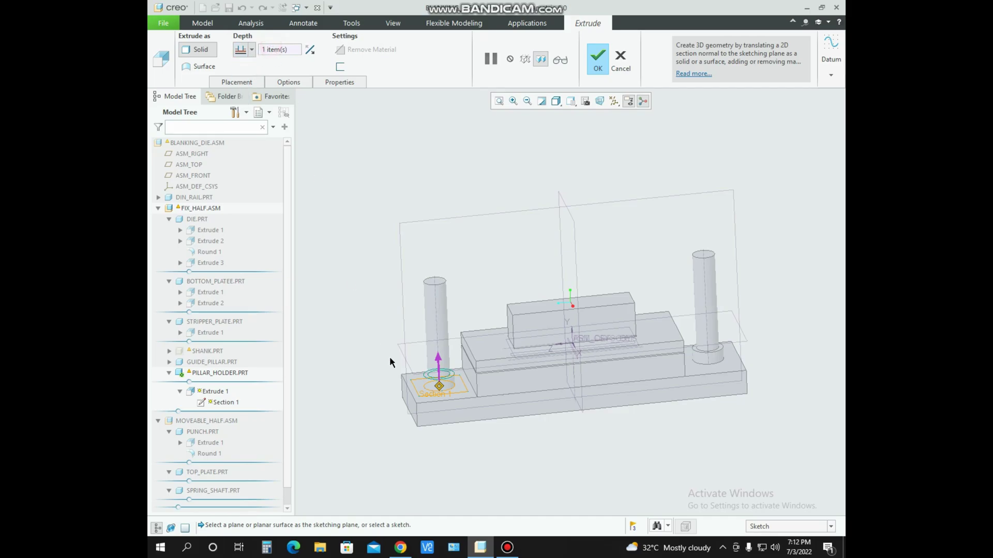
scroll(427, 408, "down", 3)
left_click(238, 82)
left_click(325, 119)
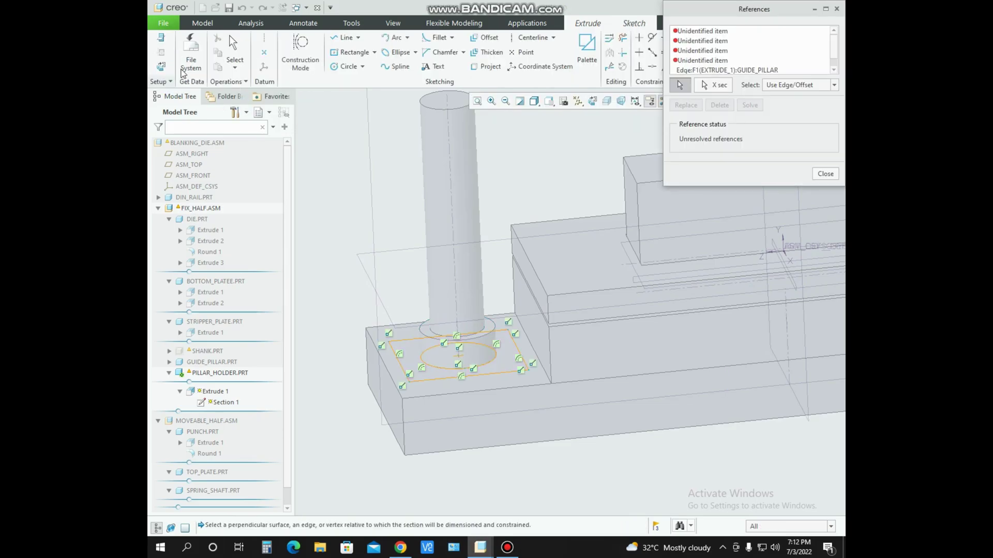
left_click_drag(719, 61, 706, 28)
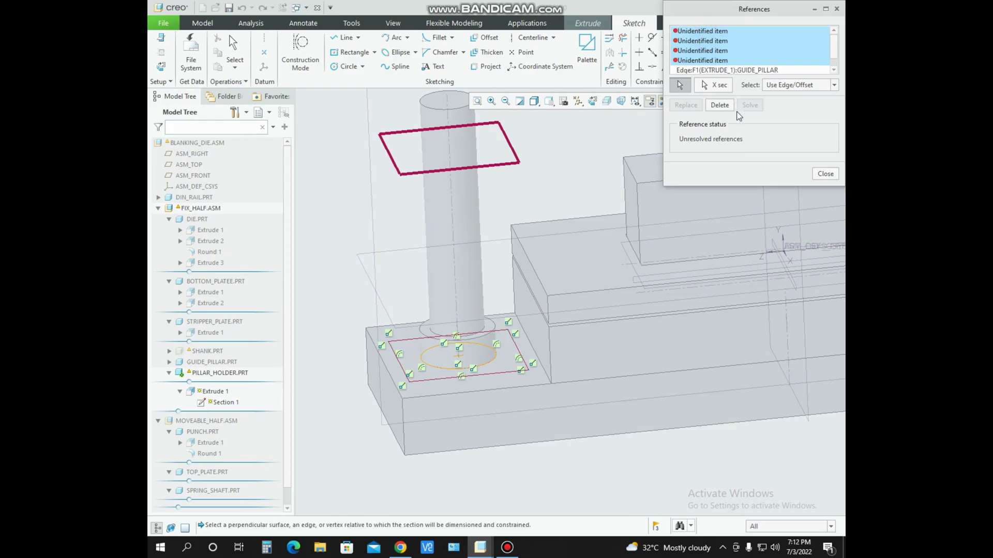
left_click(715, 106)
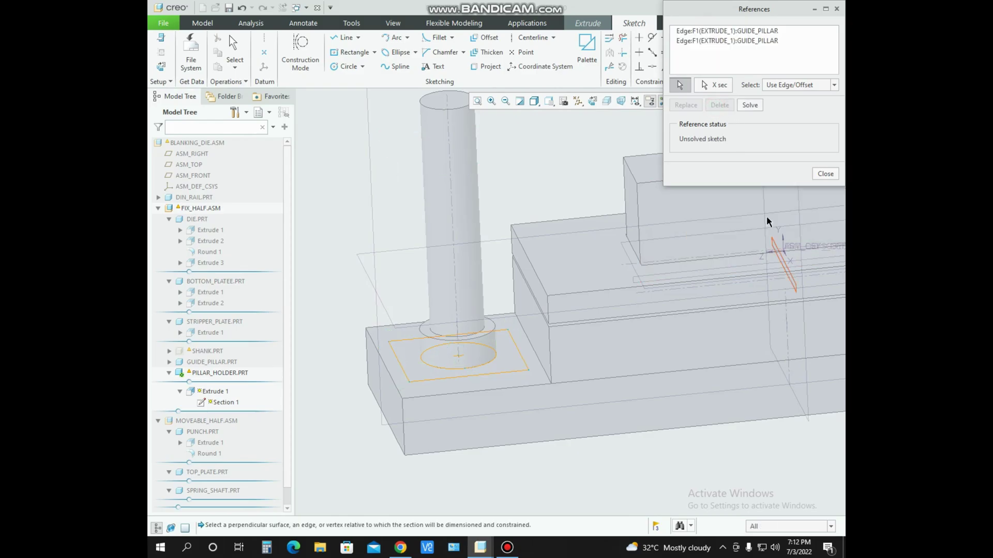
- Orient to the sketch plane, add ASM_RIGHT and ASM_FRONT as sketch references, and complete the pillar holder's sketch and extrusion
left_click(825, 174)
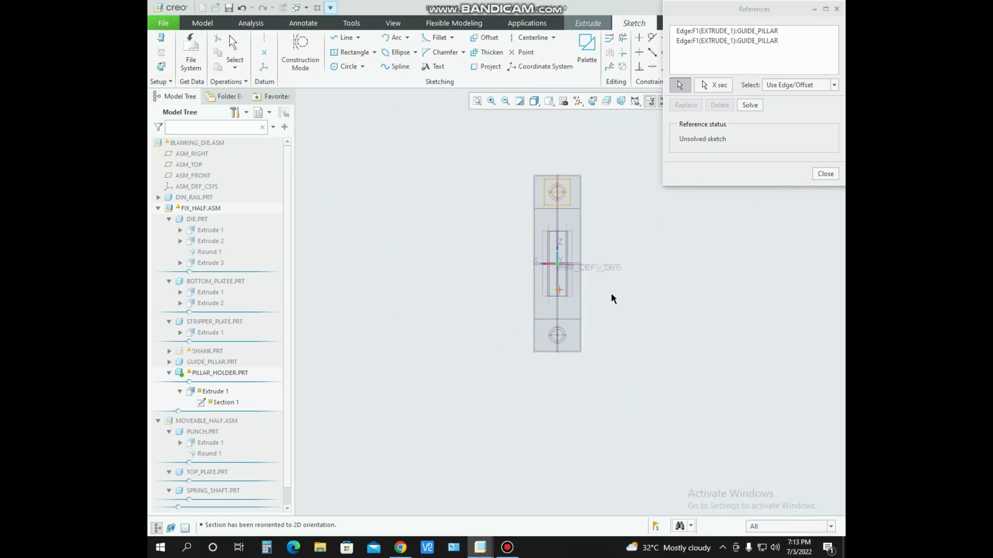
scroll(567, 309, "down", 4)
left_click(572, 307)
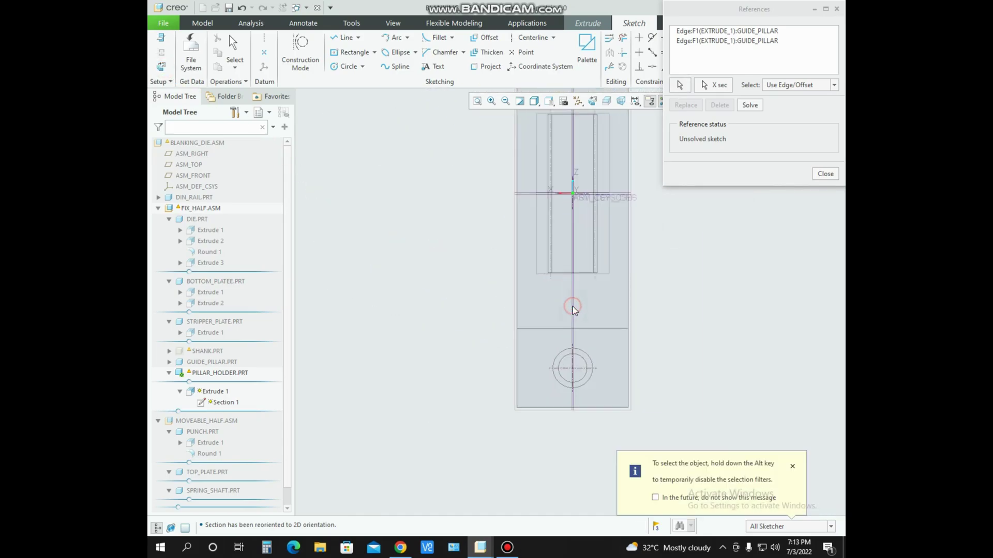
left_click(825, 174)
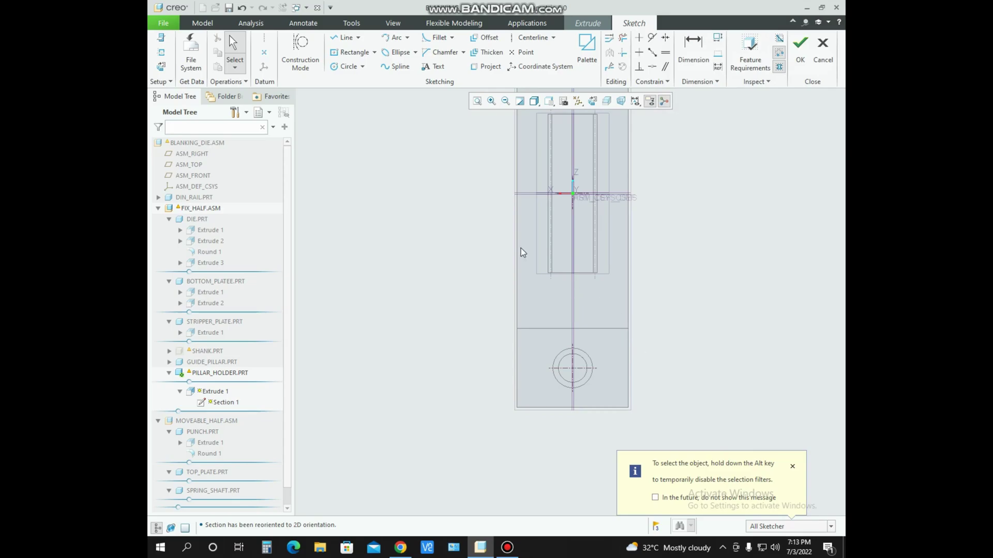
left_click(161, 51)
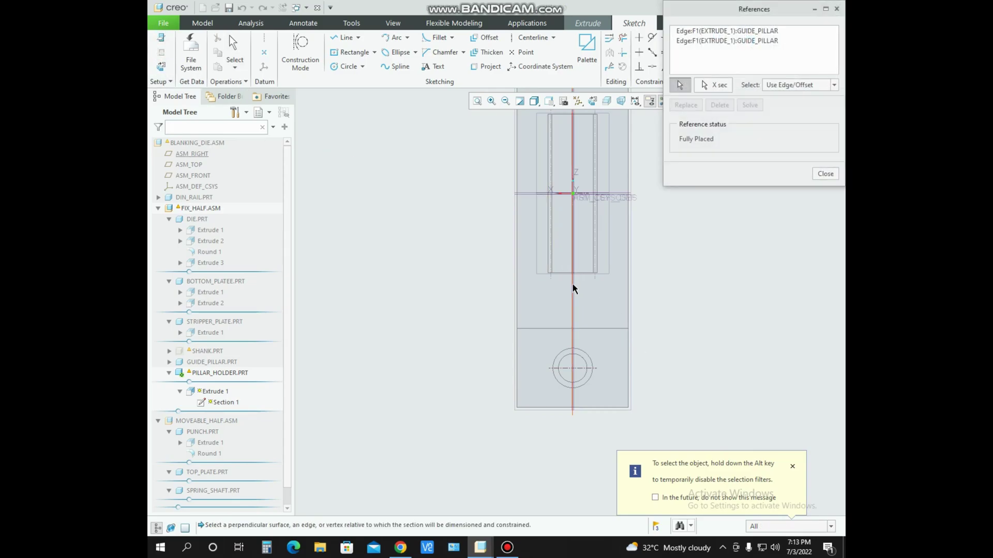
left_click(625, 196)
left_click(826, 173)
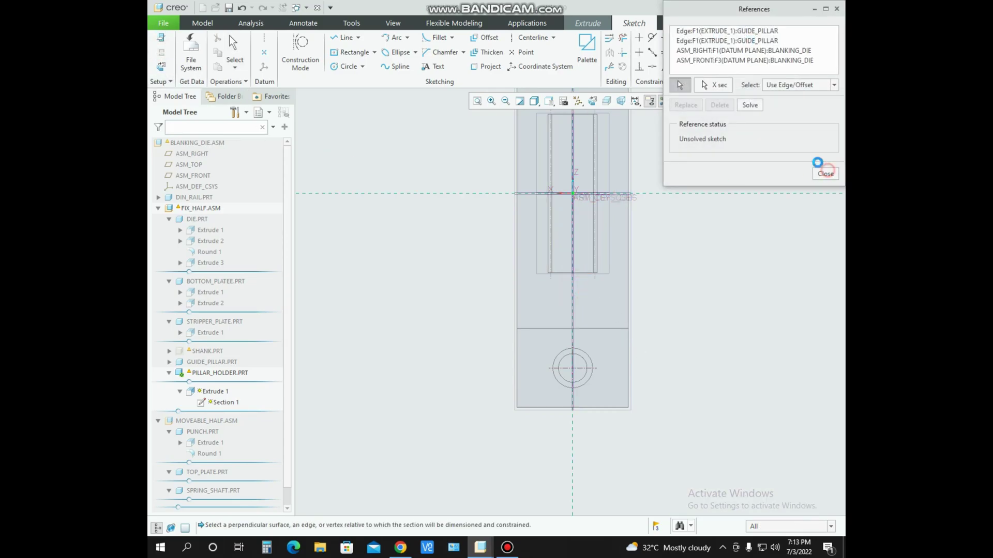
left_click(800, 51)
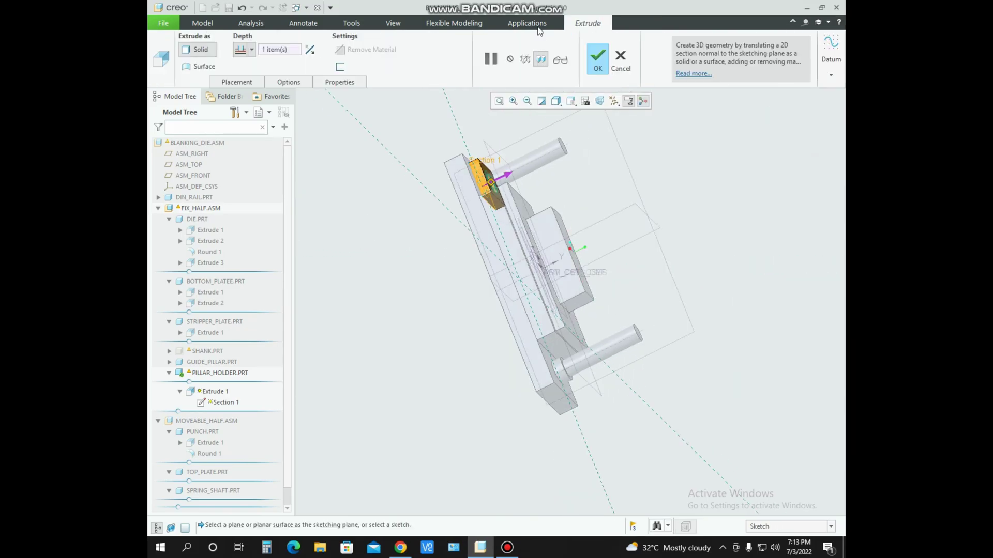
left_click(598, 60)
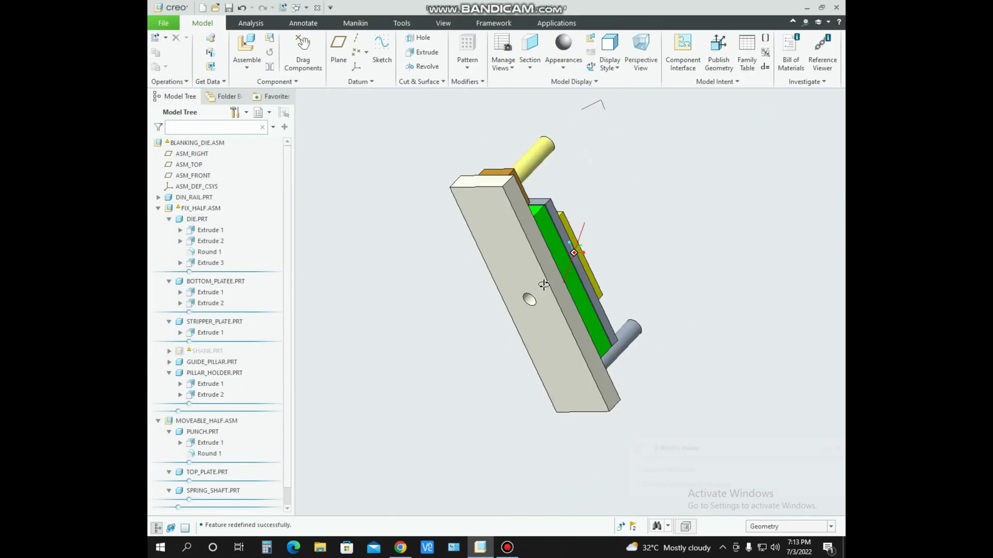
- Show the hidden component SHANK.PRT and expand its features in the model tree
left_click(209, 351)
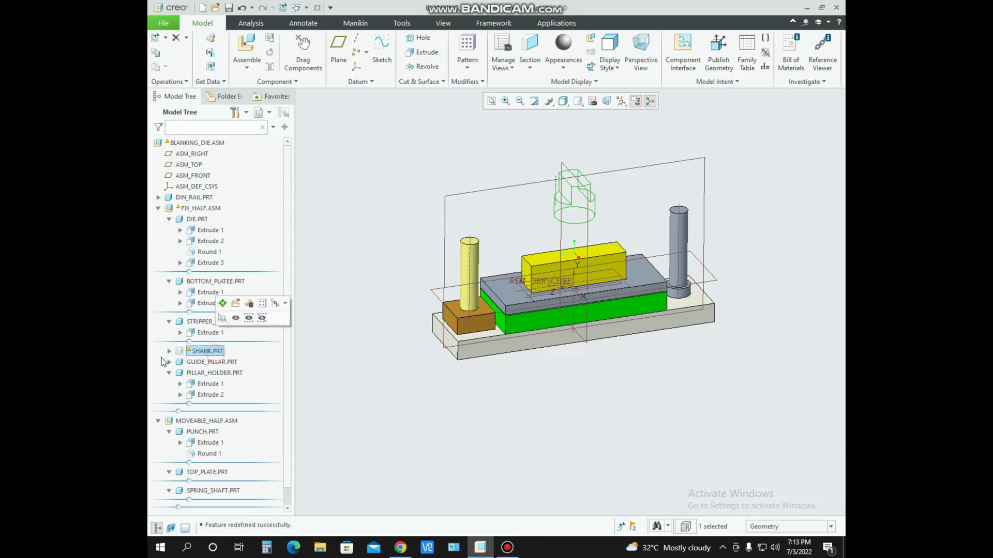
left_click(169, 351)
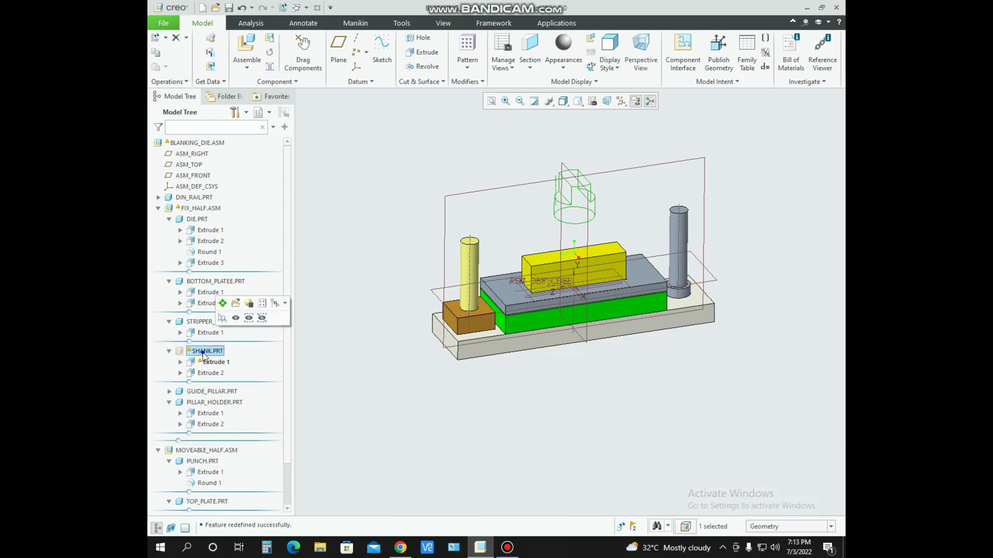
right_click(203, 353)
left_click(209, 343)
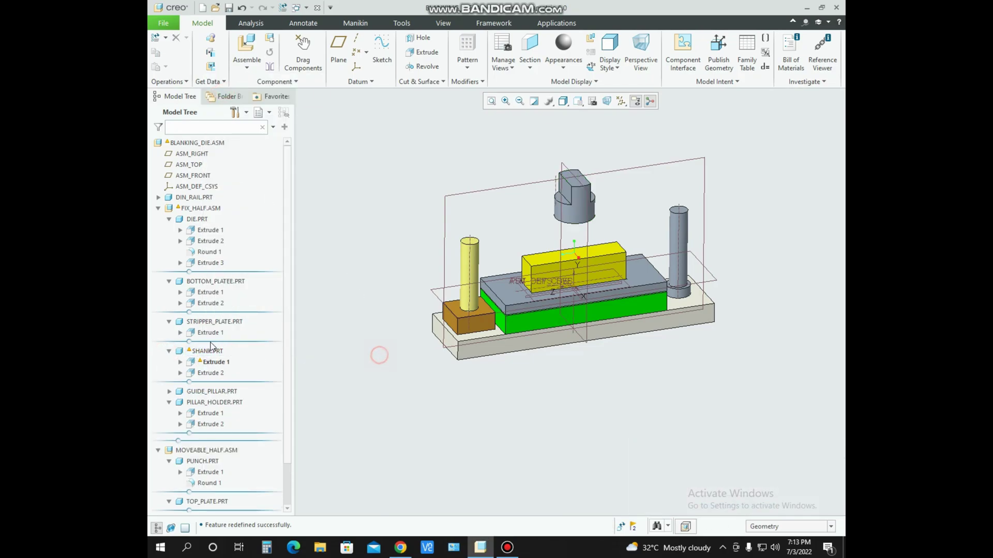
right_click(206, 362)
left_click(225, 341)
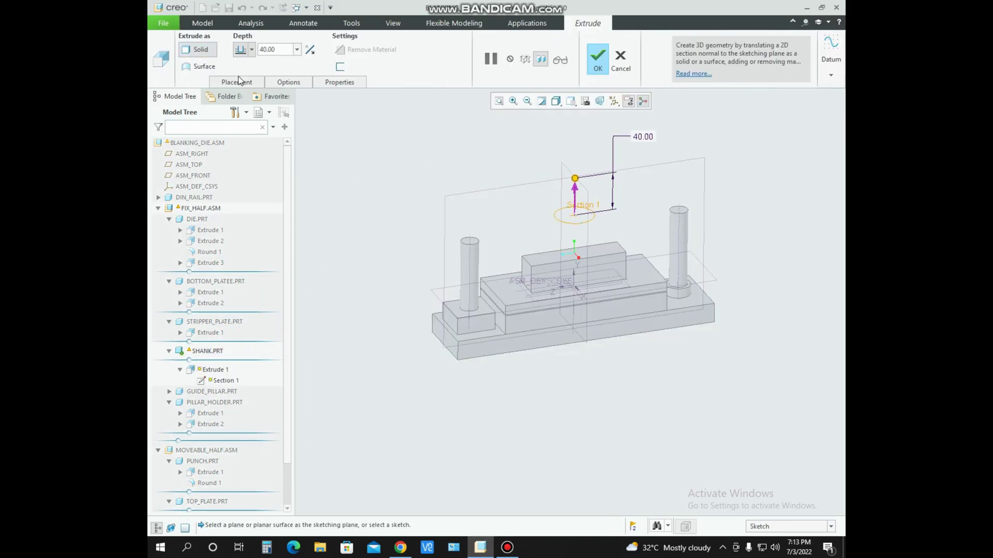
left_click(239, 81)
left_click(324, 122)
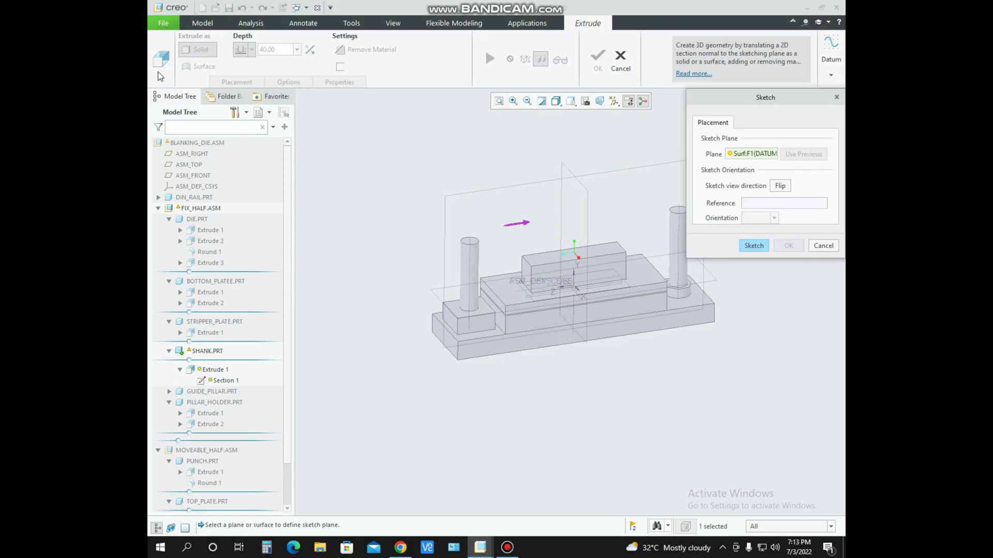
left_click(822, 246)
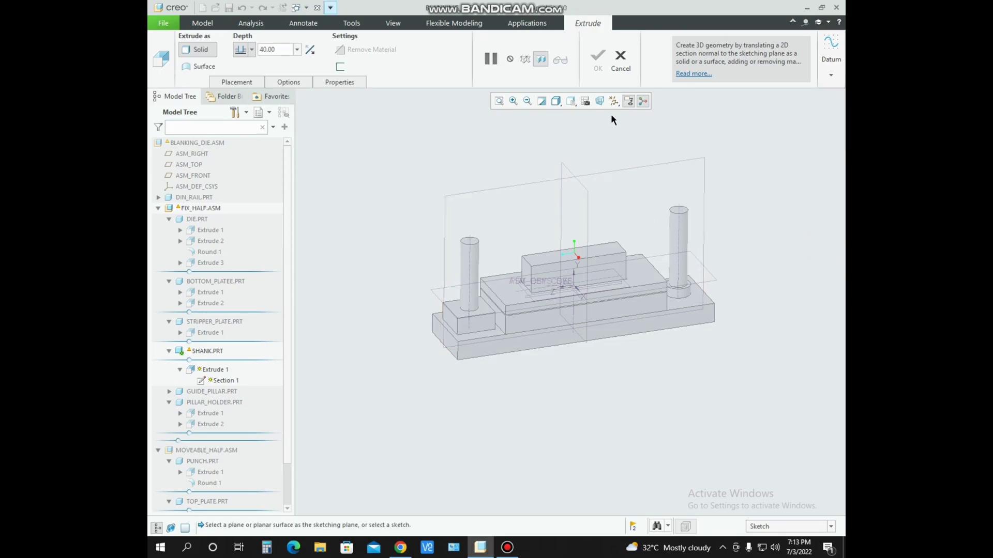
left_click(617, 59)
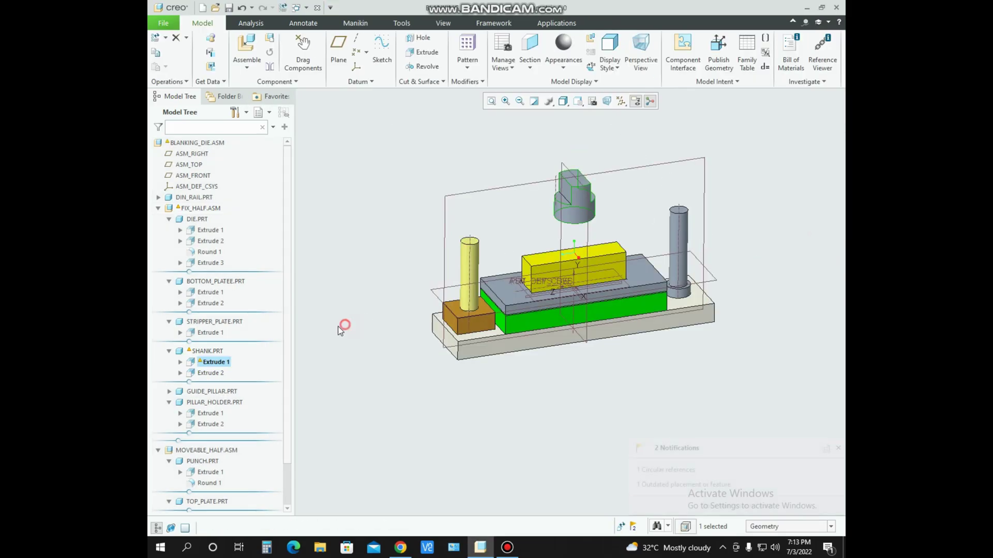
- Delete the component SHANK.PRT from FIX_HALF.ASM, collapse the subassemblies in the model tree and dismiss the notification
right_click(204, 351)
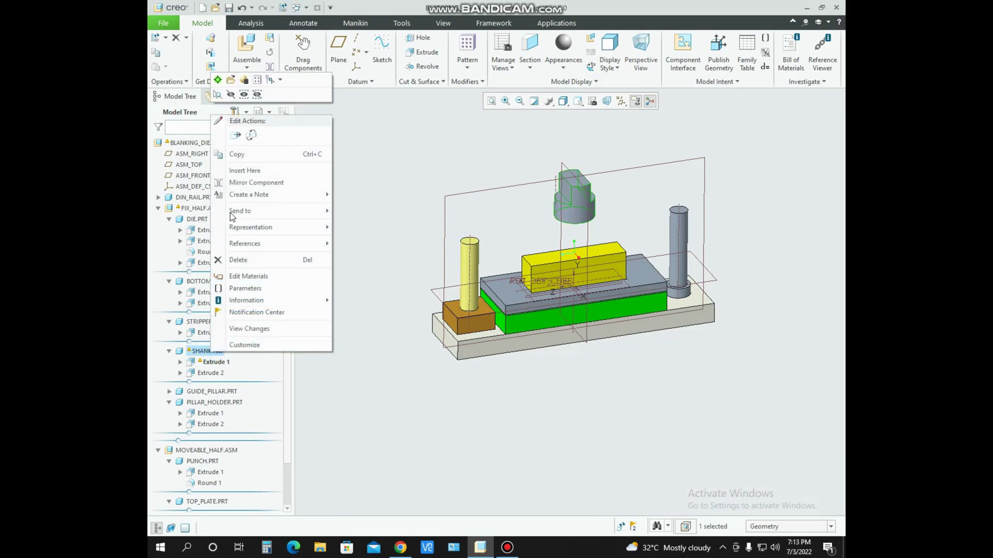
left_click(243, 260)
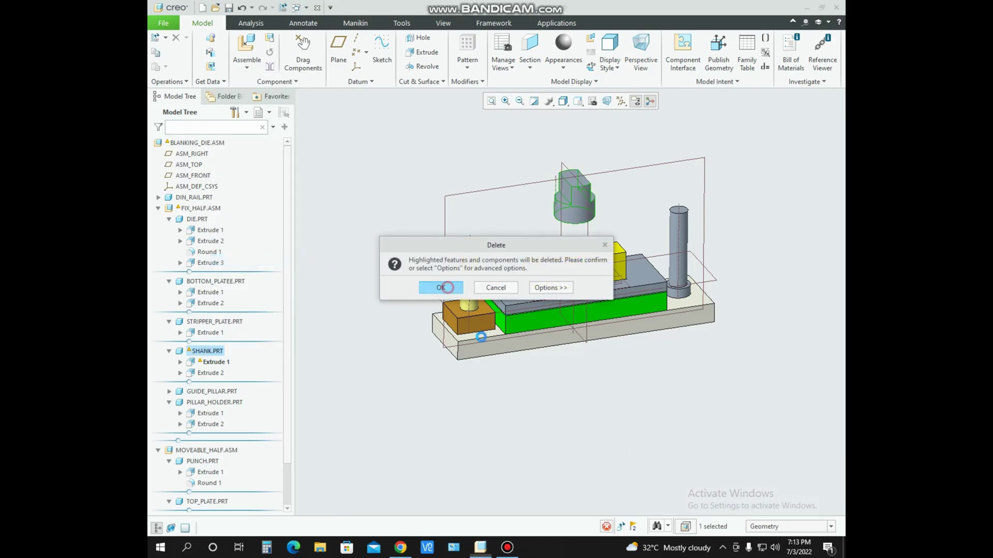
left_click(441, 288)
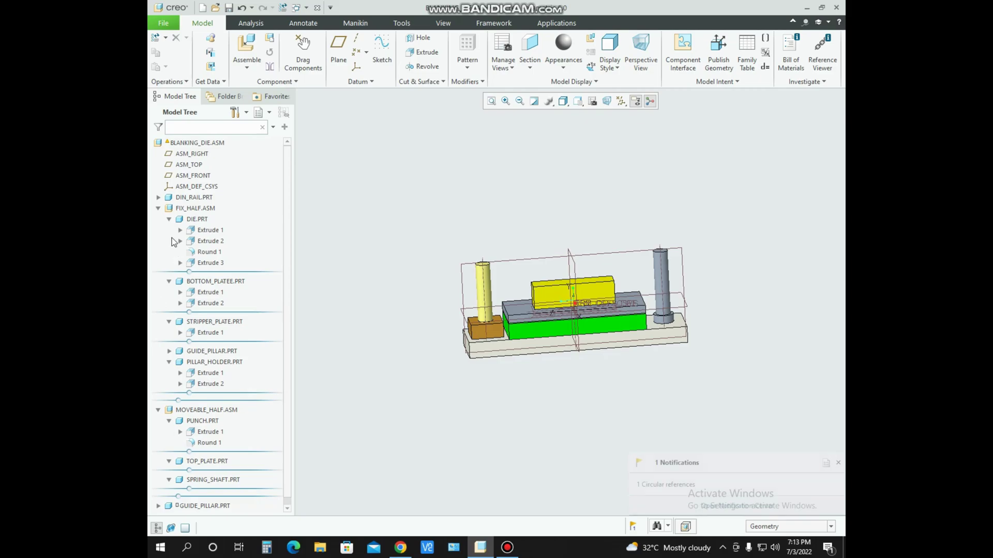
left_click(158, 209)
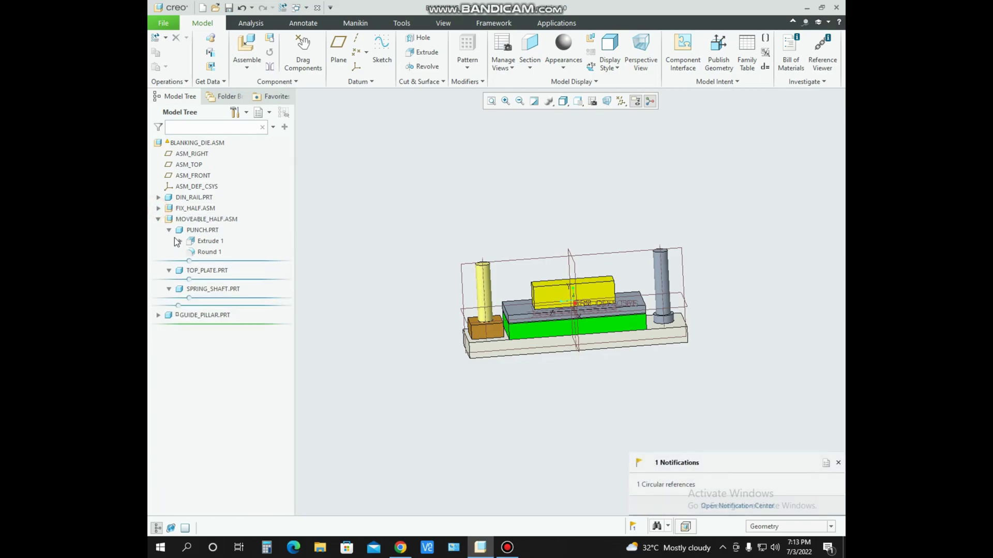
left_click(159, 220)
left_click(836, 463)
- Activate the yellow GUIDE_PILLAR.PRT in FIX_HALF.ASM for editing and expand its features in the model tree
middle_click_drag(574, 399, 505, 273)
scroll(486, 268, "up", 5)
left_click(487, 268)
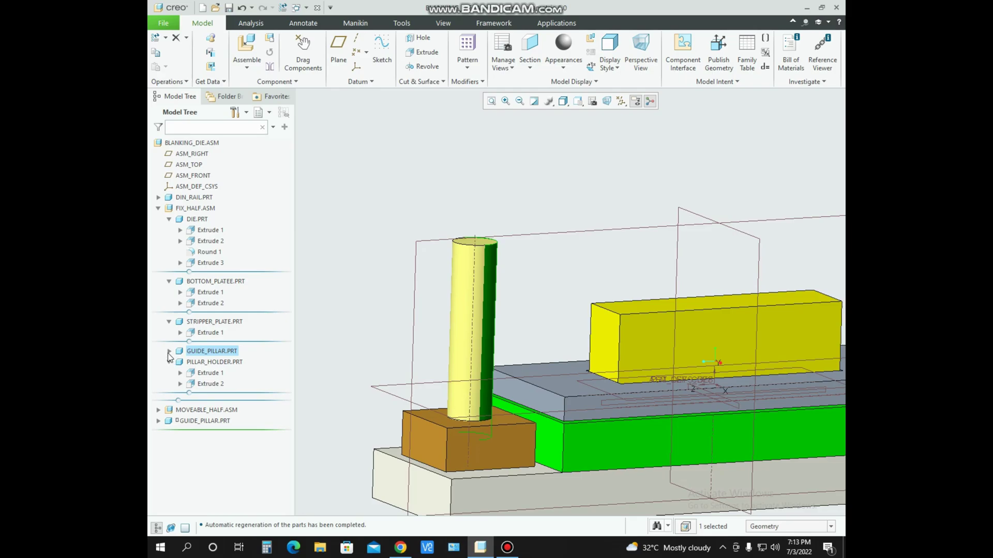
left_click(486, 287)
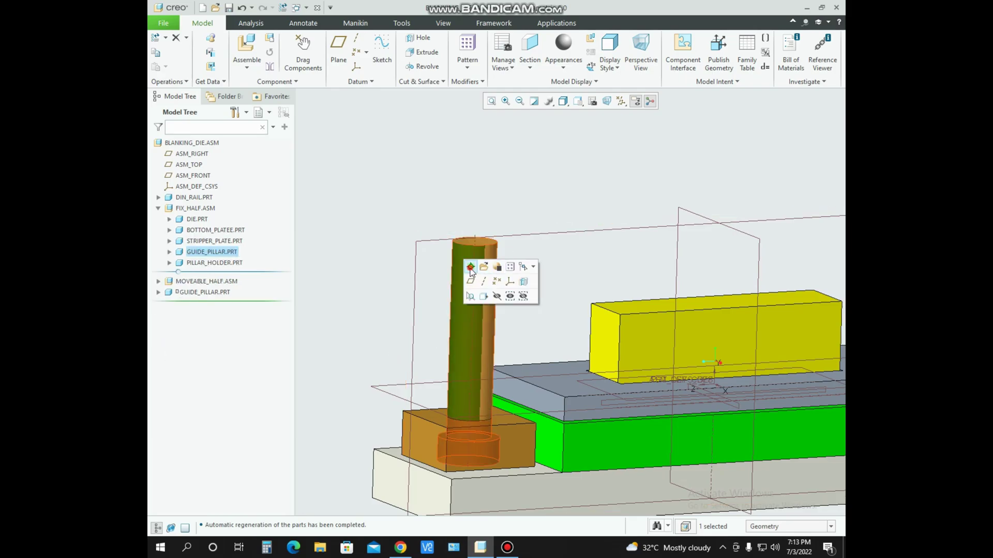
left_click(471, 268)
left_click(169, 253)
left_click(207, 274)
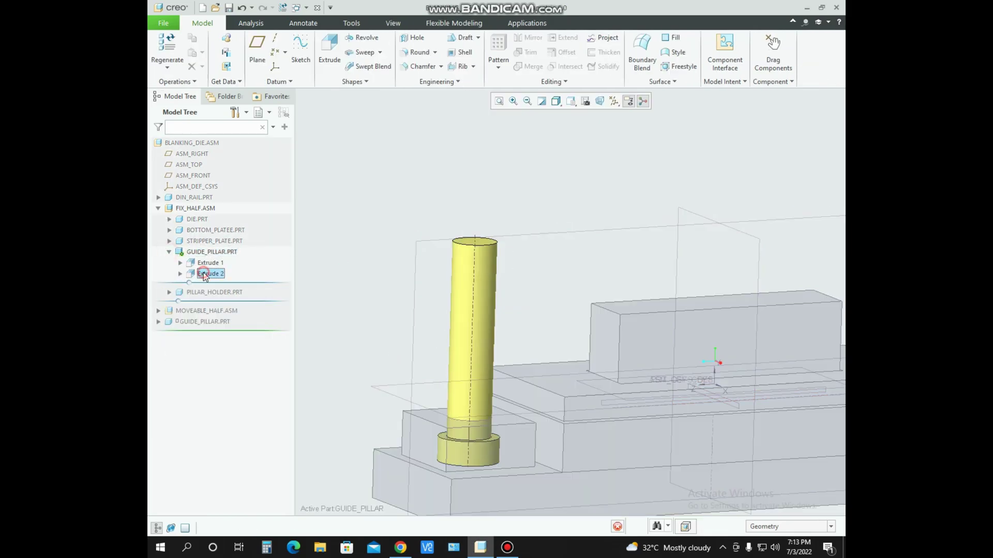
- Redefine Extrude 1, the guide pillar's base collar, with a depth of 7
left_click(400, 547)
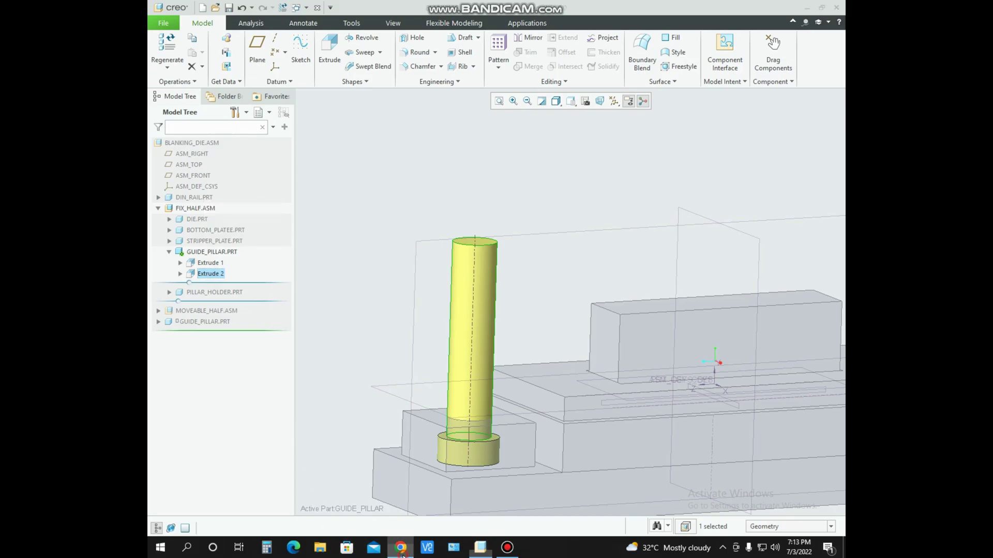
left_click(401, 547)
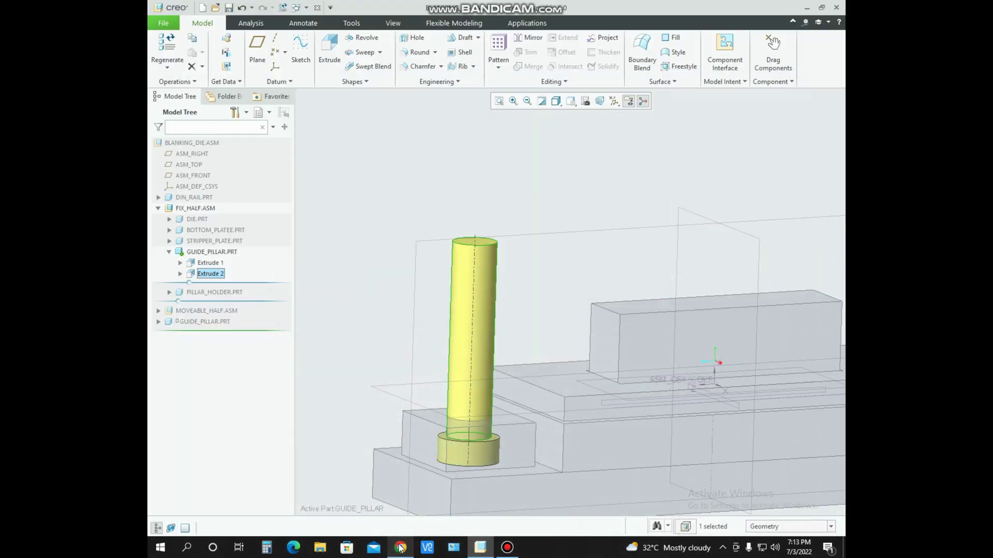
right_click(204, 264)
left_click(230, 212)
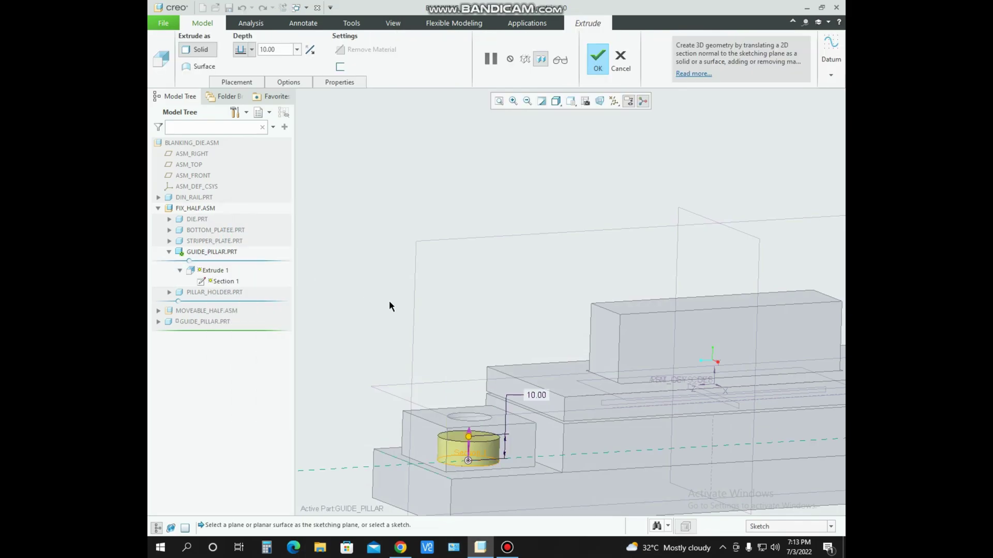
double_click(279, 52)
type("7")
key("Return")
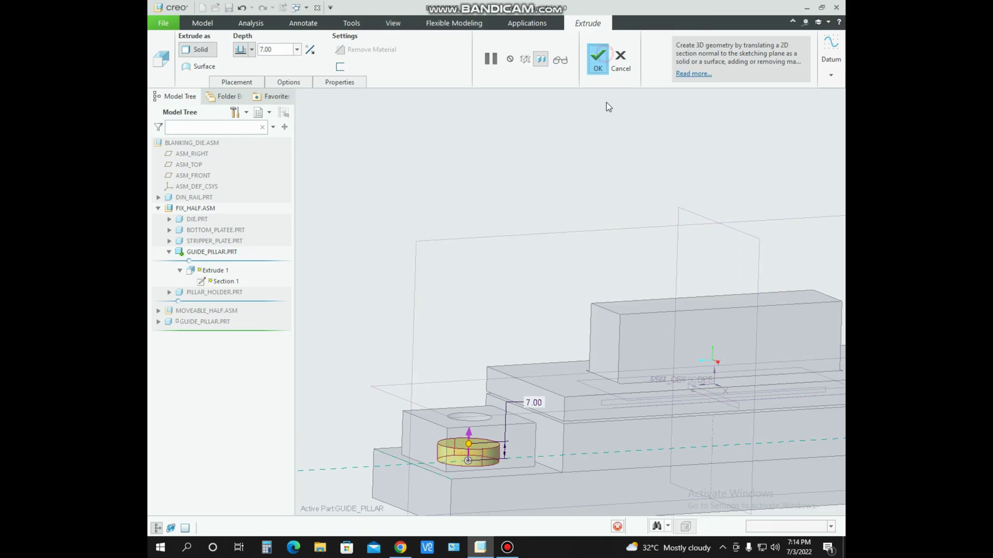
left_click(597, 58)
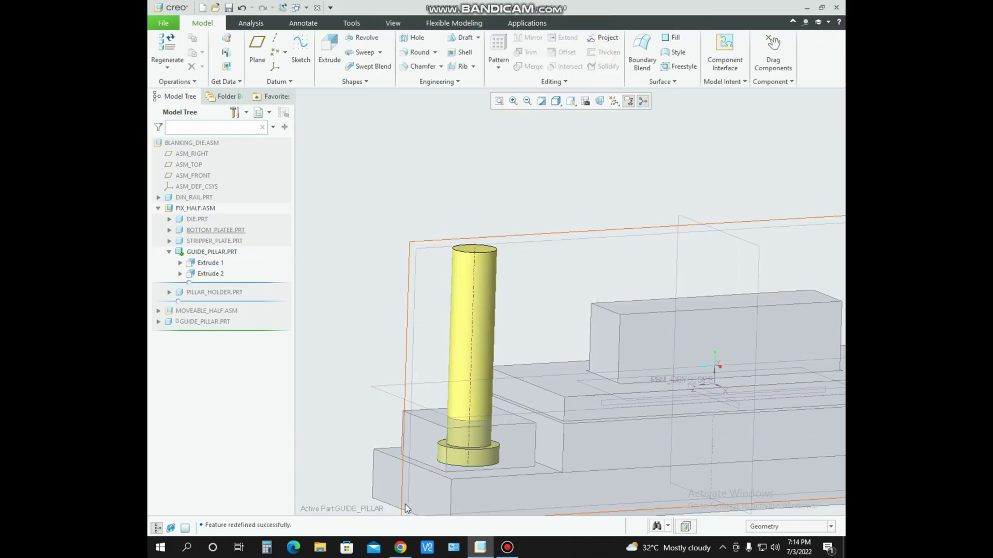
- Check the guide pillar's dimensions on page 12 of bending_die.pdf in Chrome, then return to Creo
left_click(412, 551)
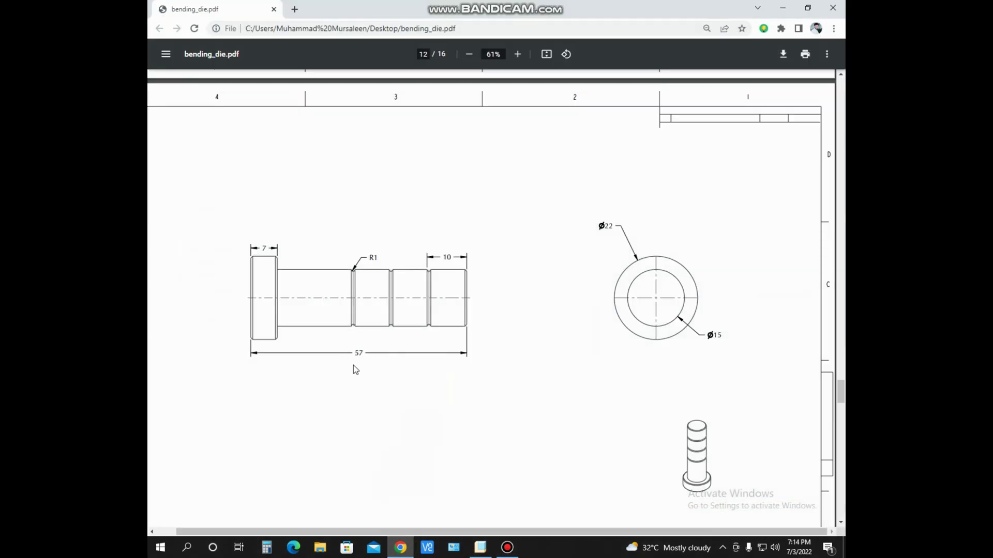
key("alt+Tab")
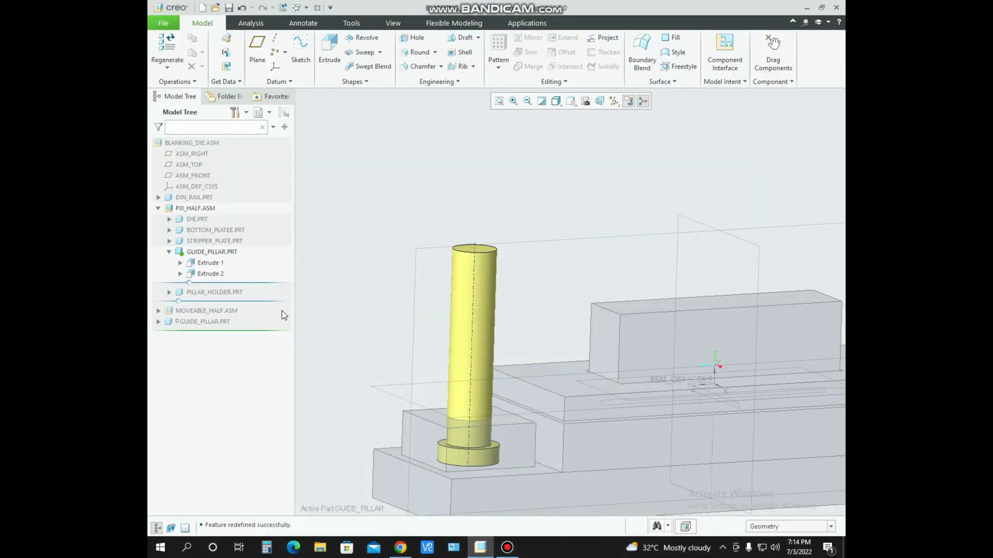
- Redefine Extrude 2, the guide pillar's cylindrical shaft, with a depth of 50
right_click(214, 275)
left_click(231, 227)
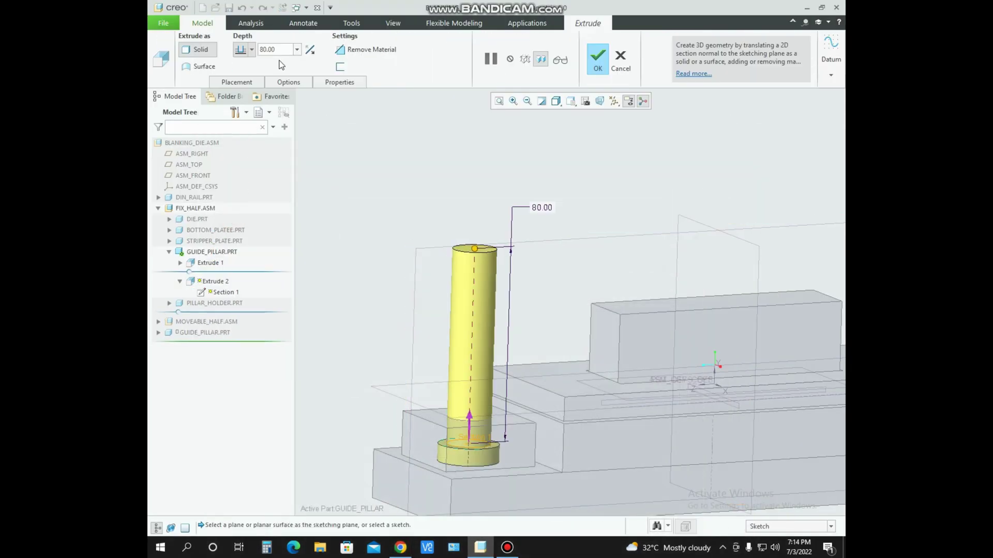
type("8")
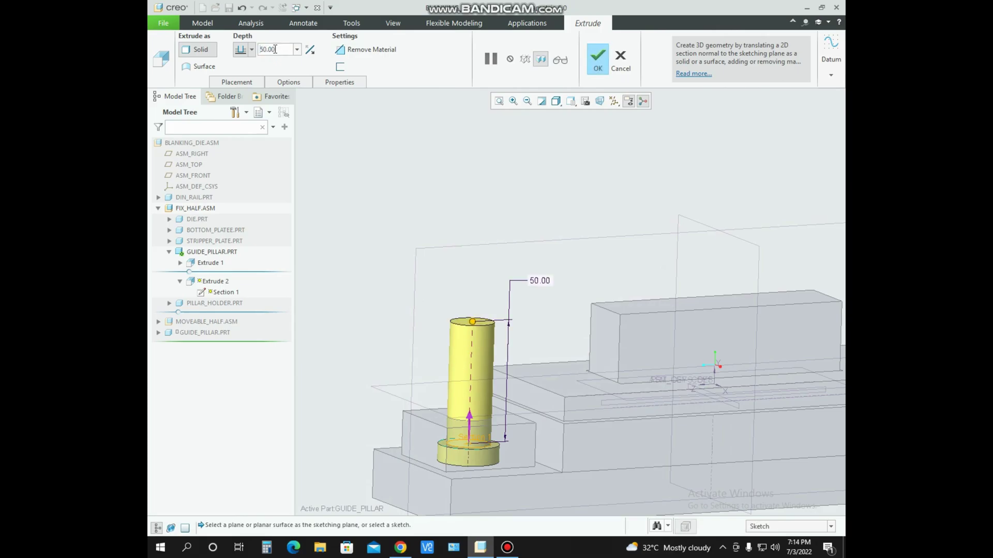
left_click(596, 60)
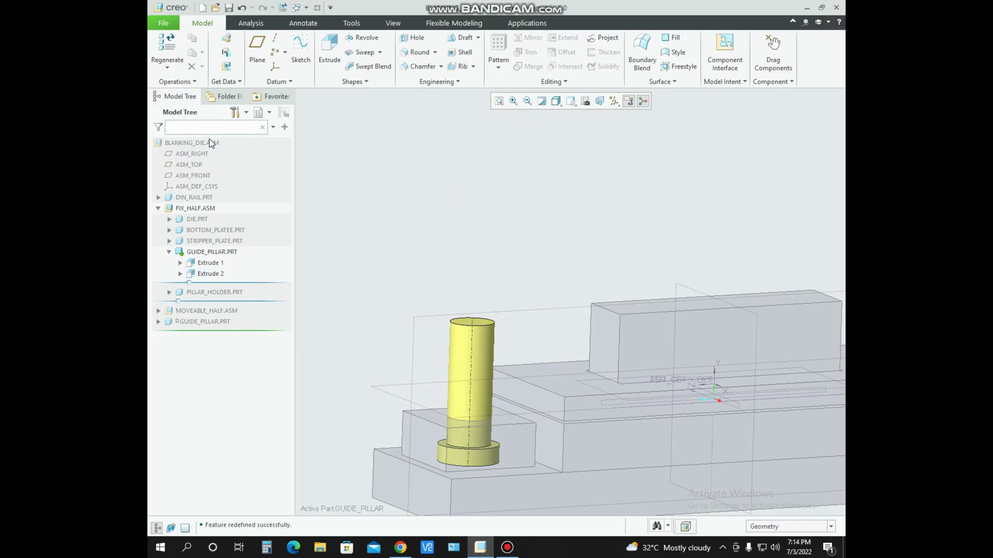
- Activate the top-level BLANKING_DIE.ASM, regenerate it and inspect the guide pillars from several angles
key("ctrl+d")
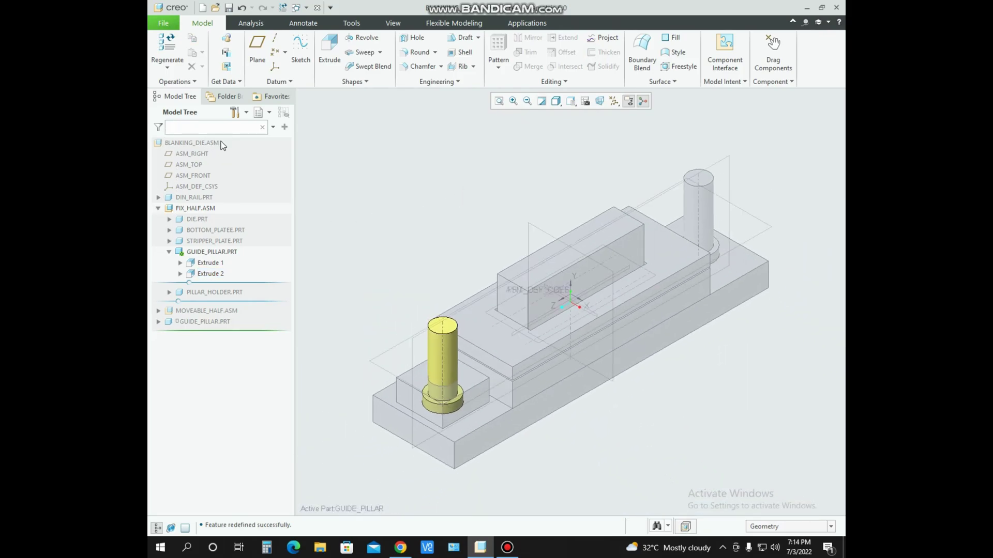
key("ctrl+a")
left_click(156, 39)
middle_click_drag(696, 399, 664, 398)
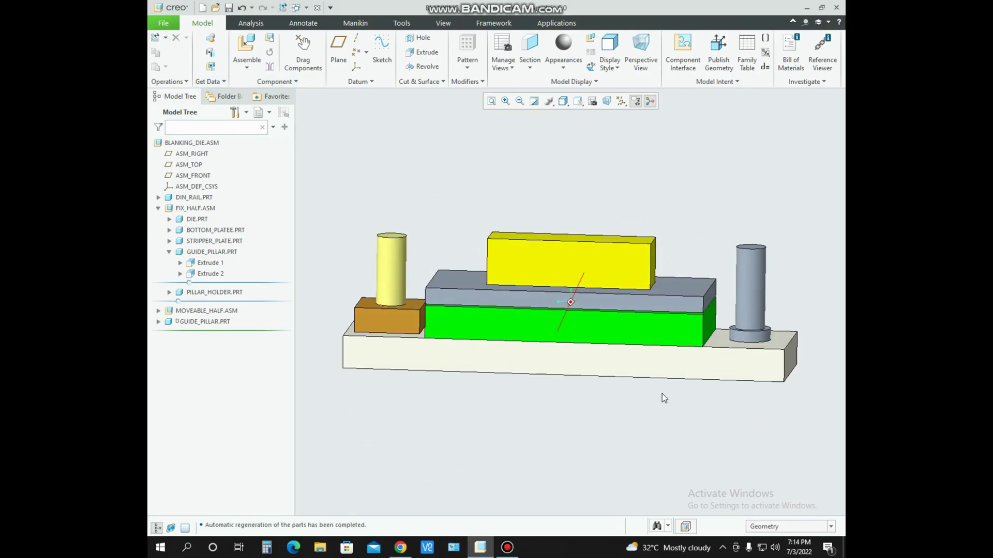
scroll(633, 364, "up", 2)
middle_click_drag(634, 364, 657, 374)
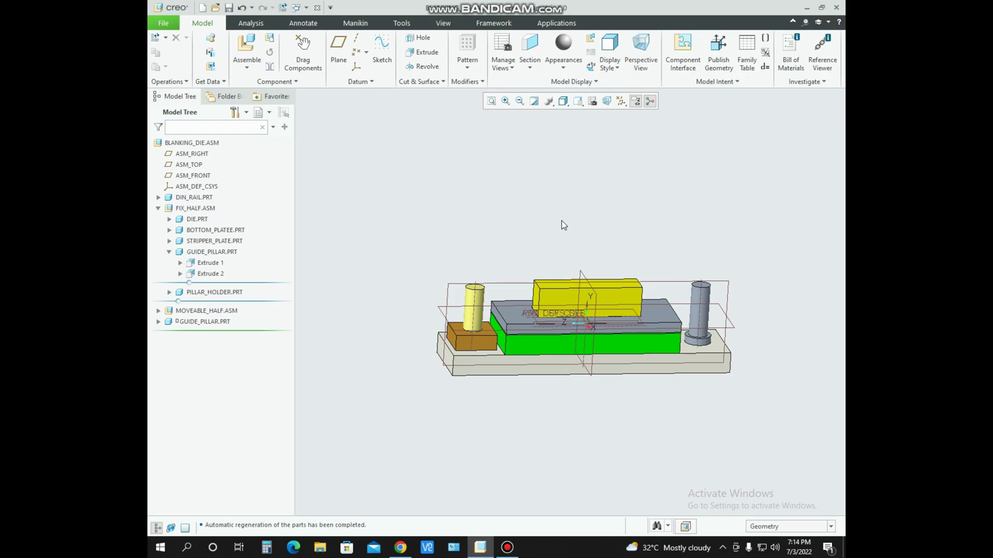
scroll(561, 220, "down", 2)
middle_click_drag(560, 219, 553, 119)
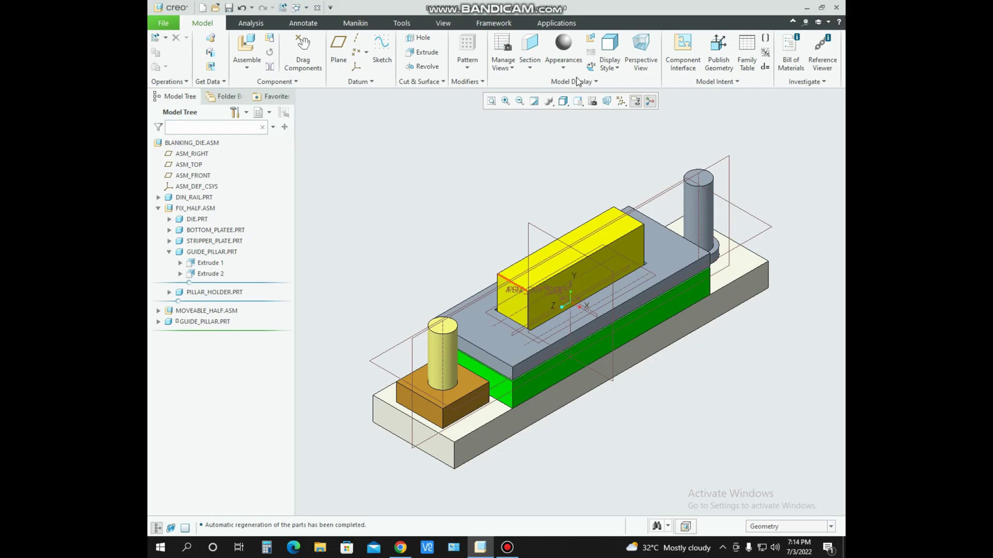